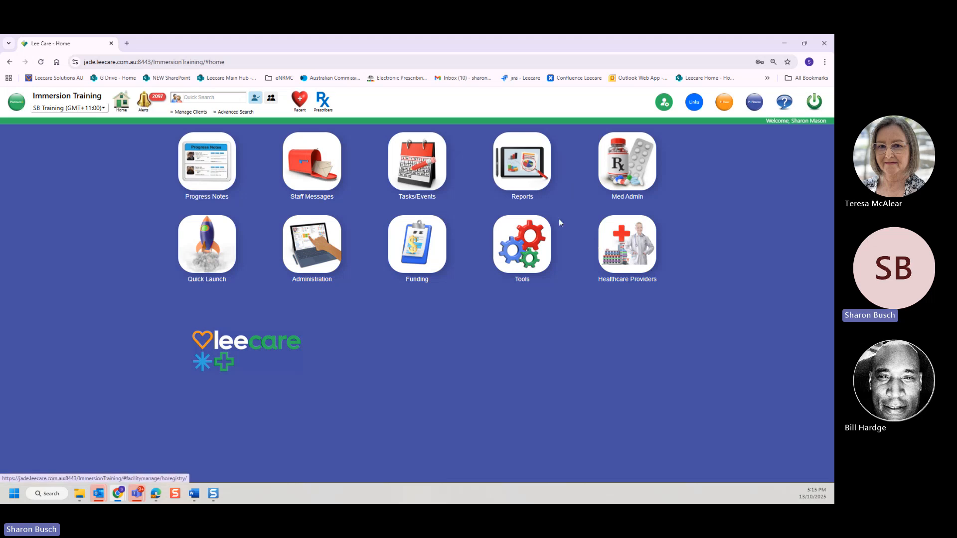
- Open the Leecare Knowledge Base and browse the P6Med User Manuals and P6Med How To Cards categories
click(783, 102)
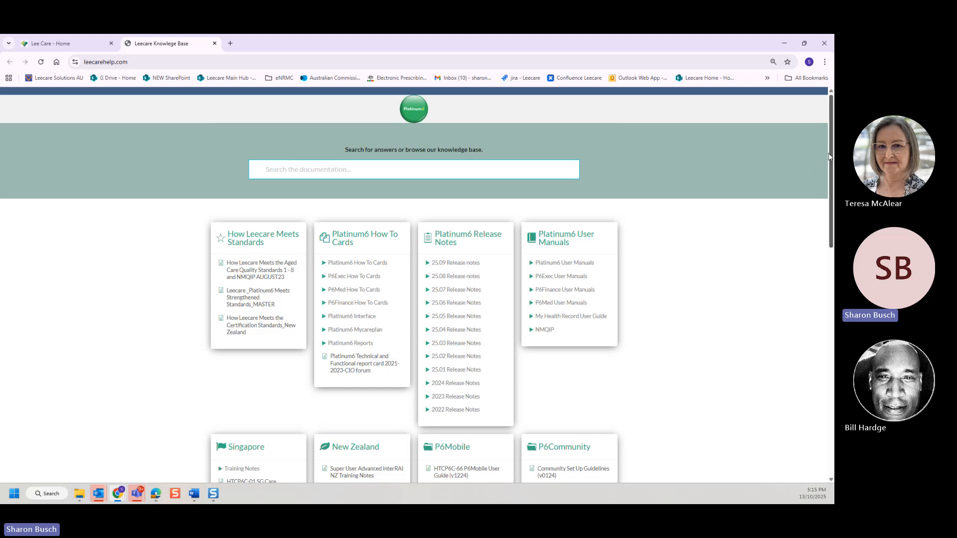
drag(830, 157, 830, 193)
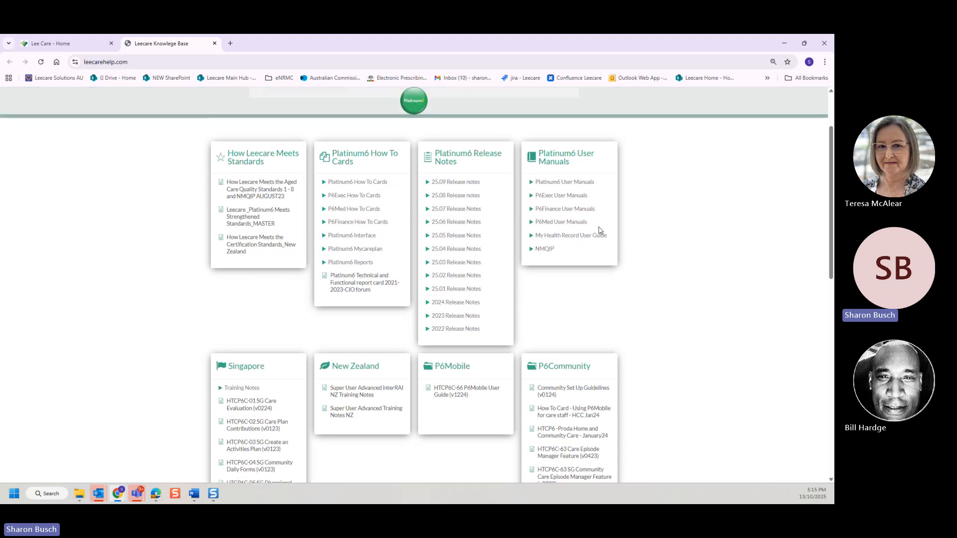
click(534, 223)
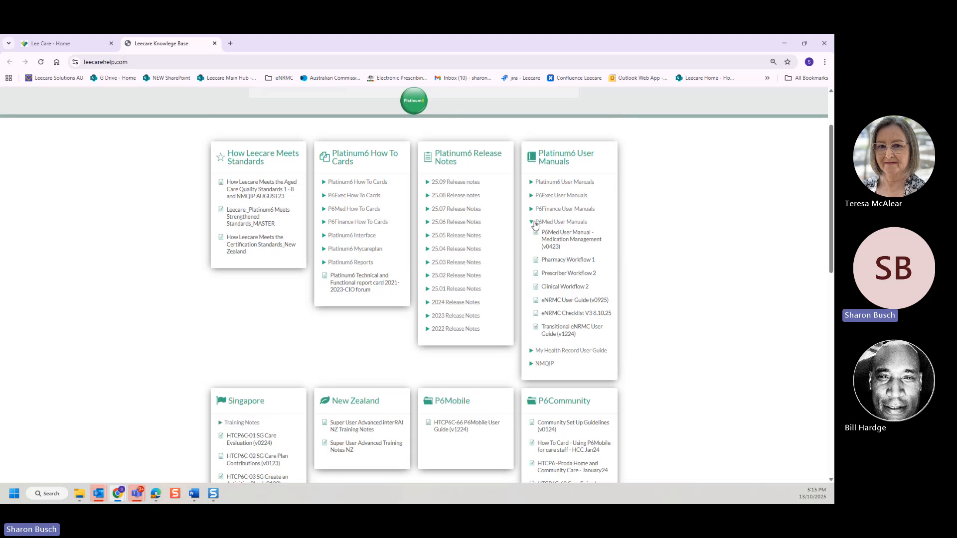
drag(530, 223, 633, 244)
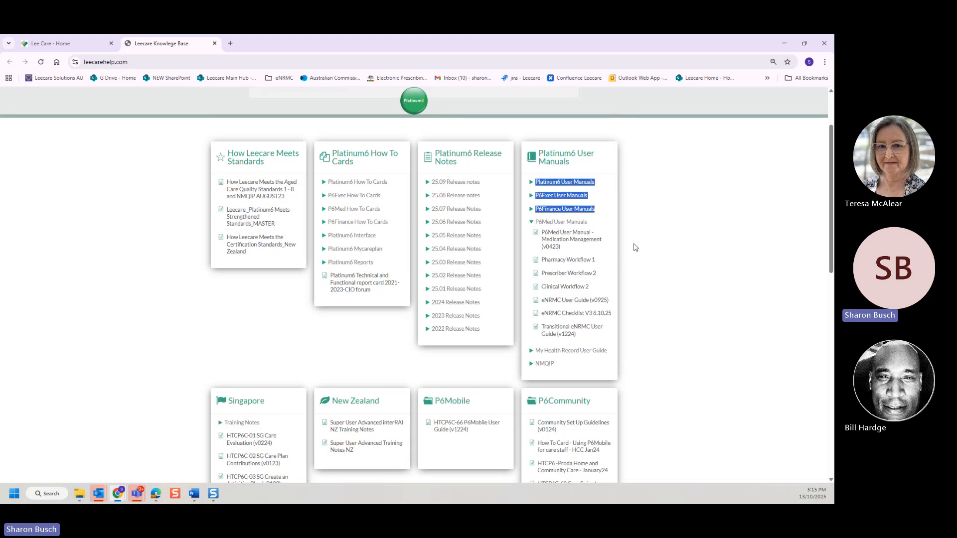
click(531, 223)
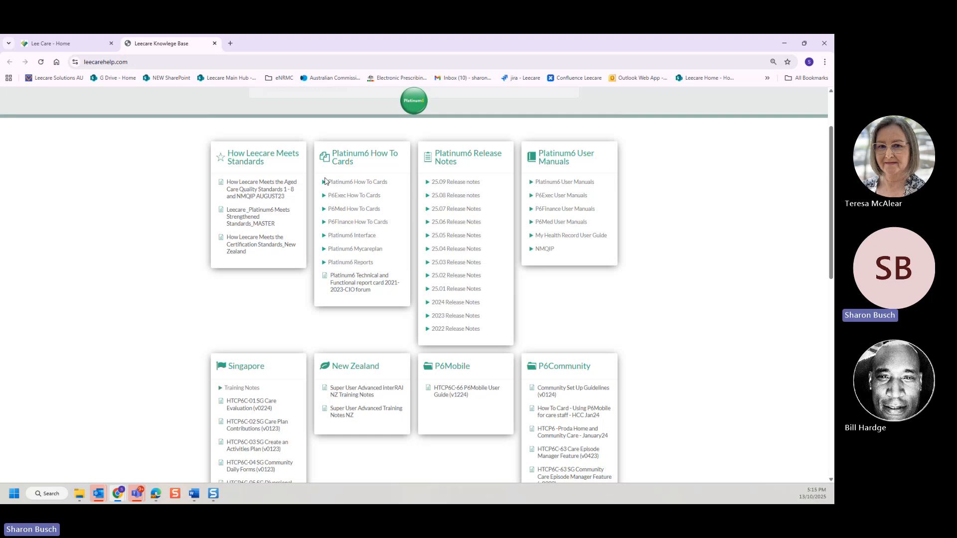
click(325, 209)
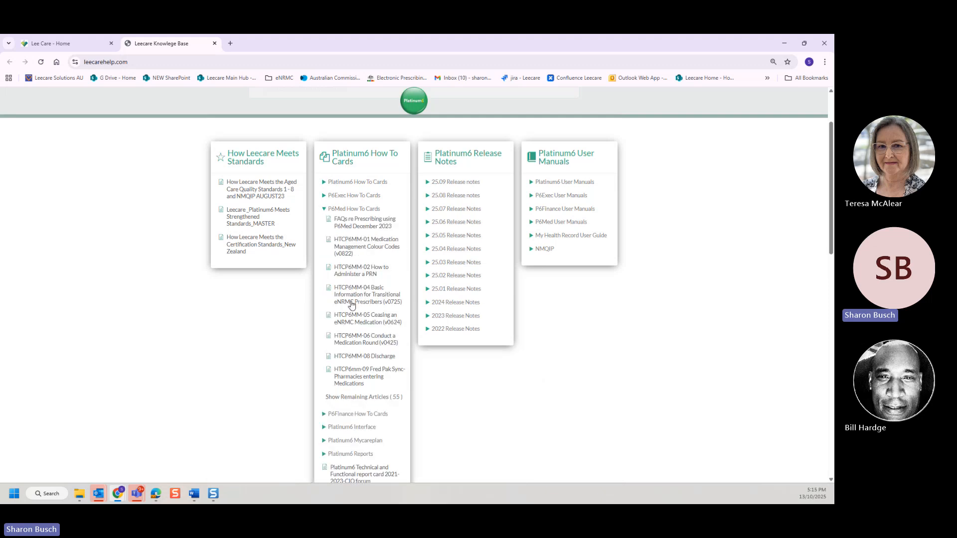
click(325, 209)
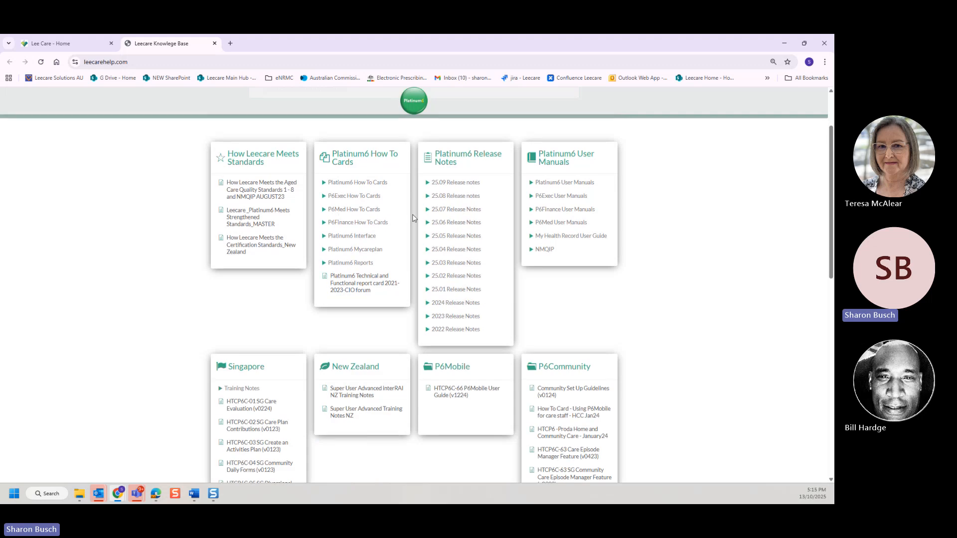
scroll(412, 218, up, 1)
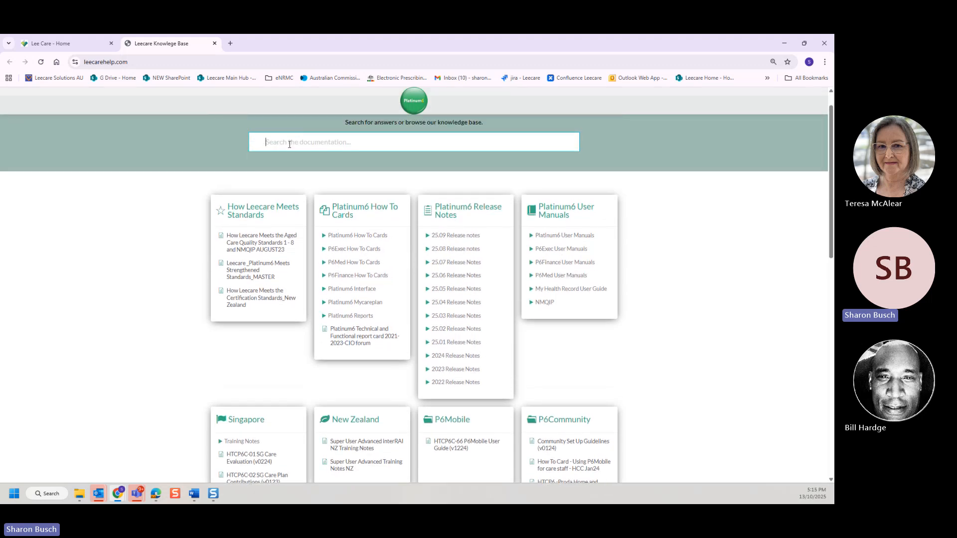
- Search 'review', open the HTCP6MM-45 Review Medication Chart card, try 'pharmacy', then return to Lee Care Home
text(review)
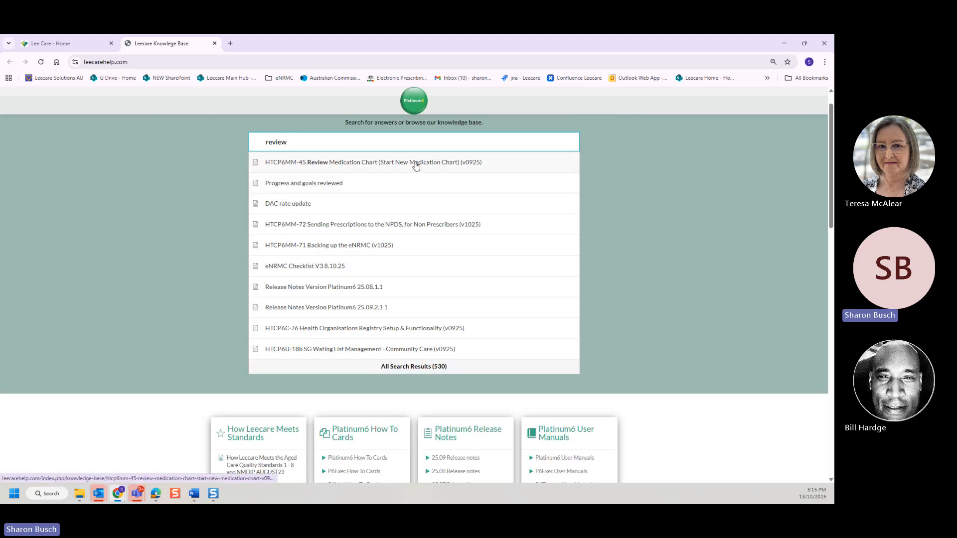
click(416, 165)
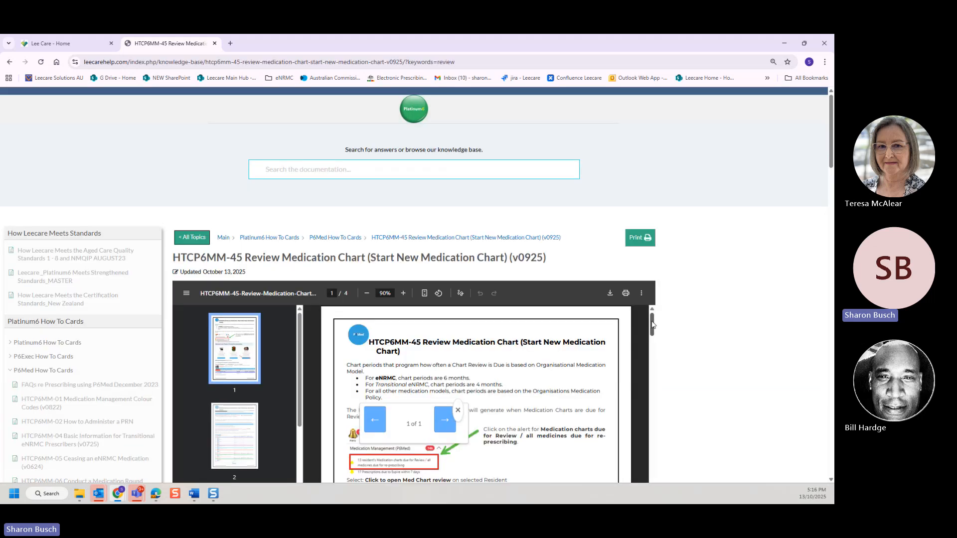
drag(652, 323, 668, 310)
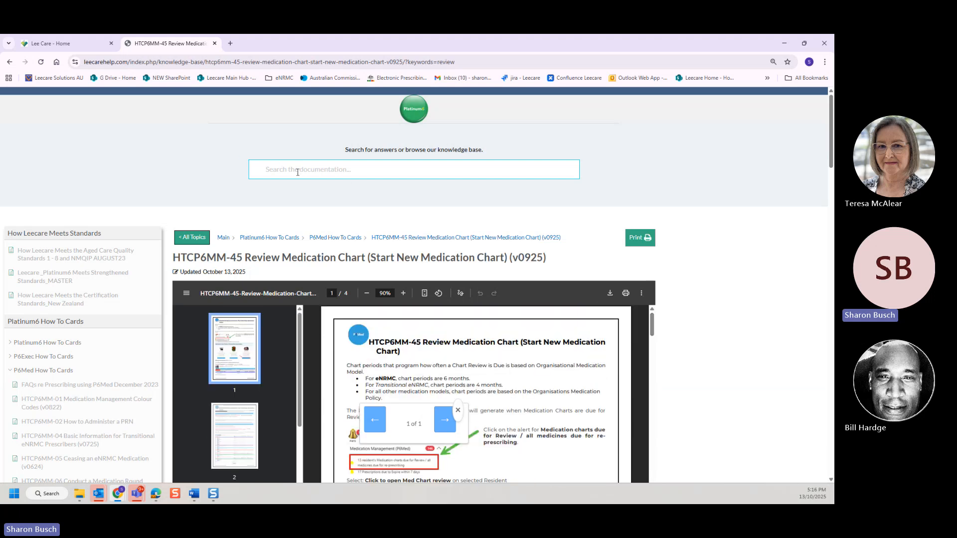
text(pharmacy)
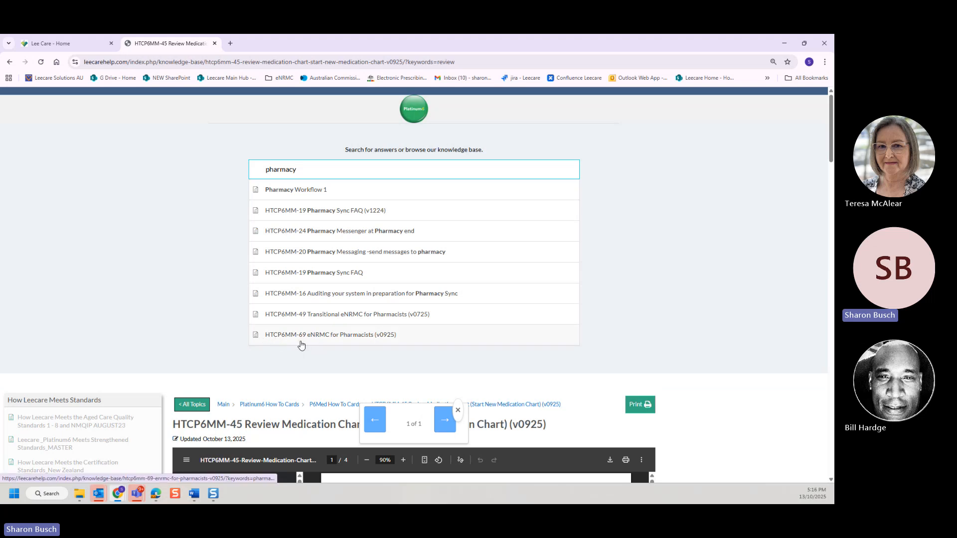
click(58, 36)
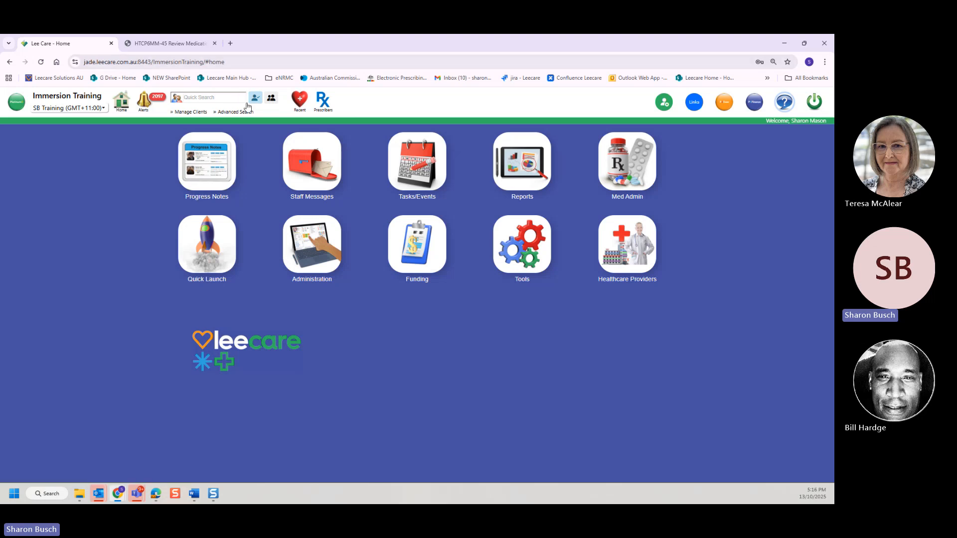
- Browse the Medication reports list, then go back to the home page
click(513, 168)
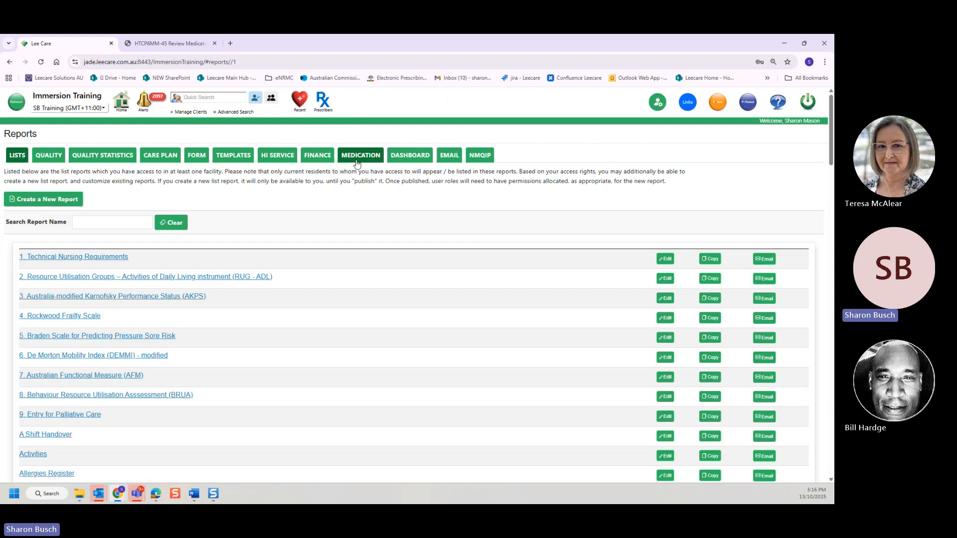
click(358, 159)
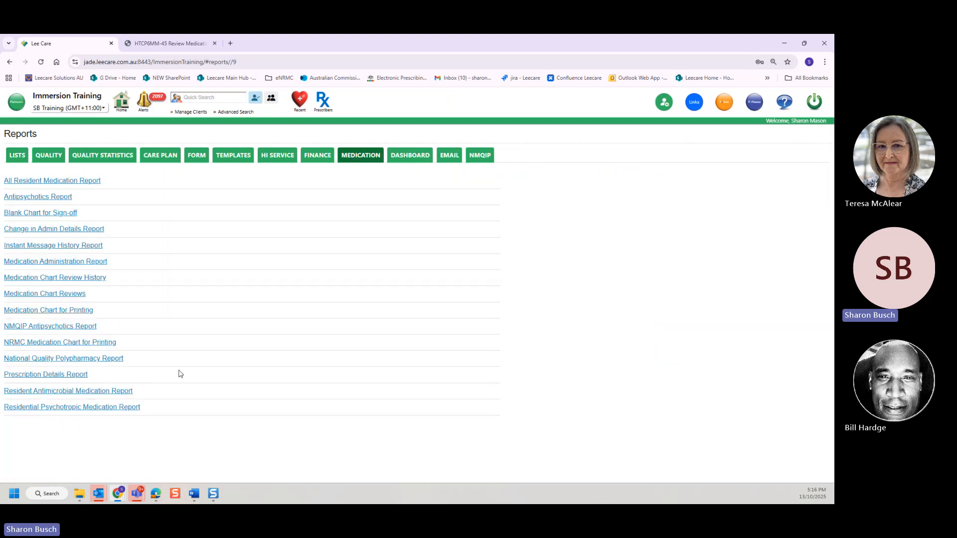
click(125, 103)
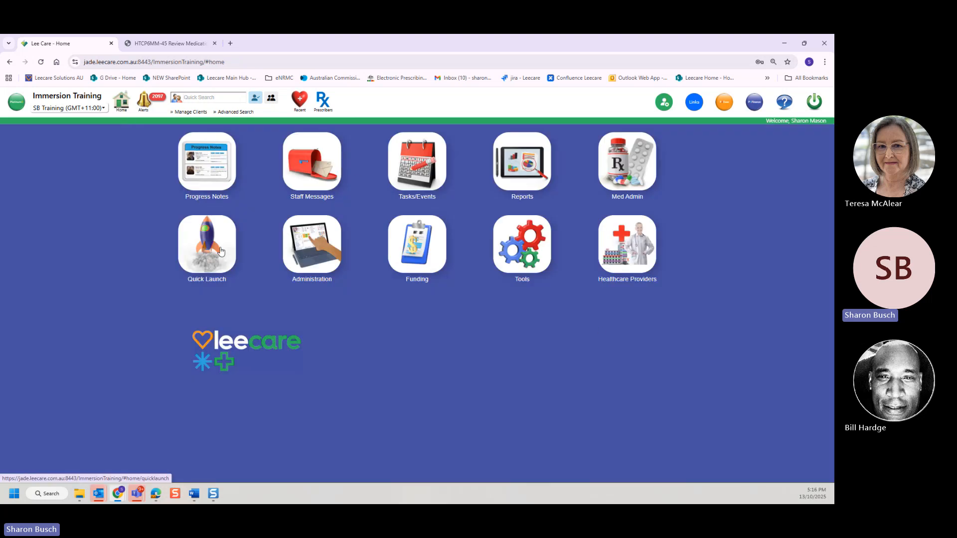
- Find the resident via Quick Search's recent list and open their summary and prescription management
click(213, 98)
click(257, 101)
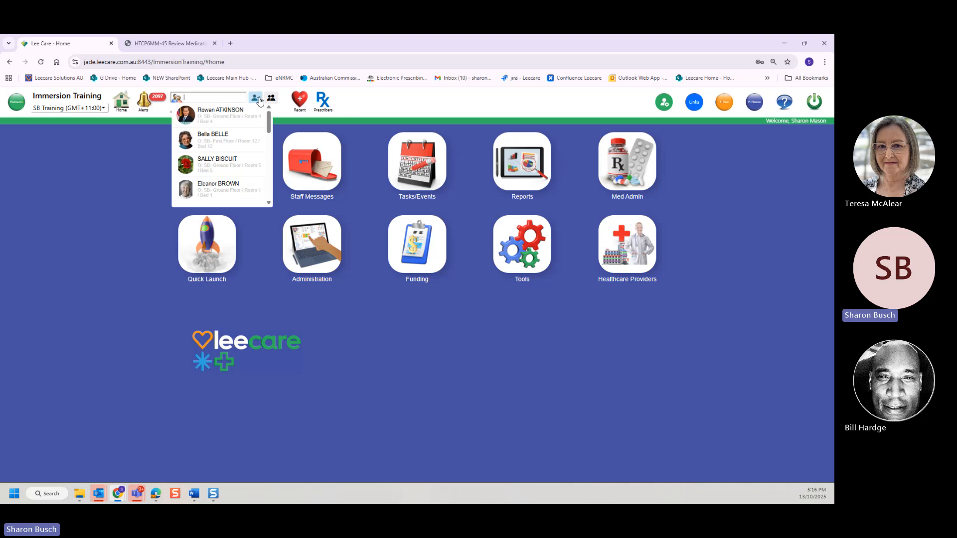
click(300, 100)
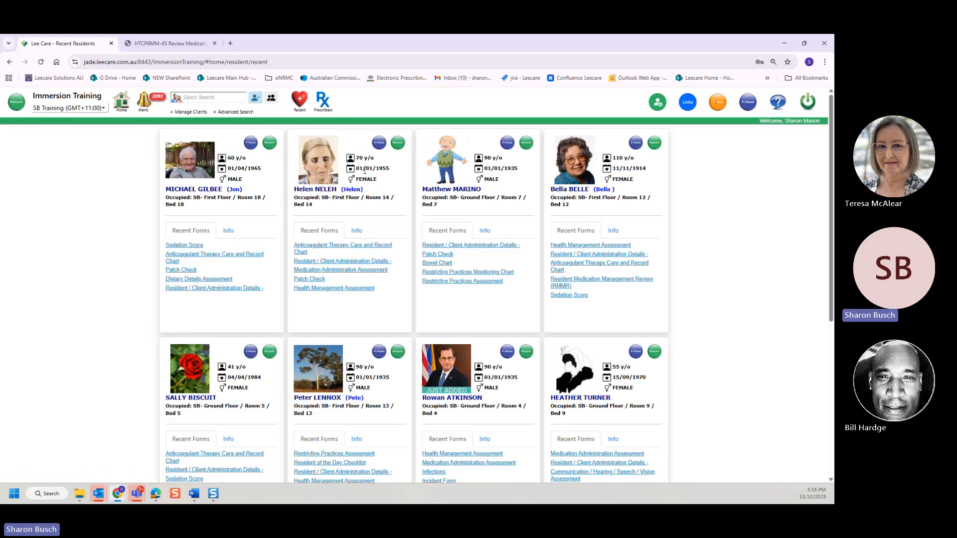
click(269, 144)
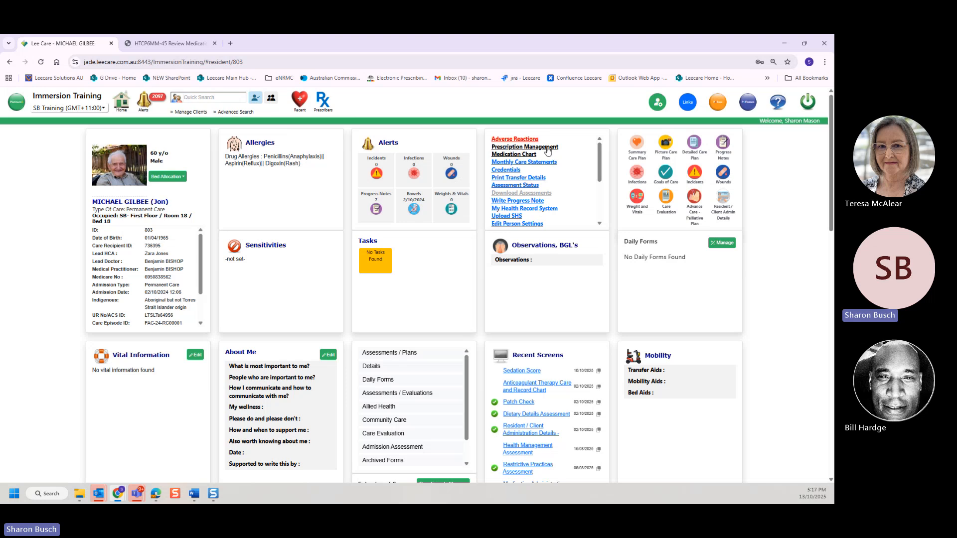
click(547, 148)
- Review the resident's ceased and all prescriptions, then filter back to current prescriptions only
click(543, 151)
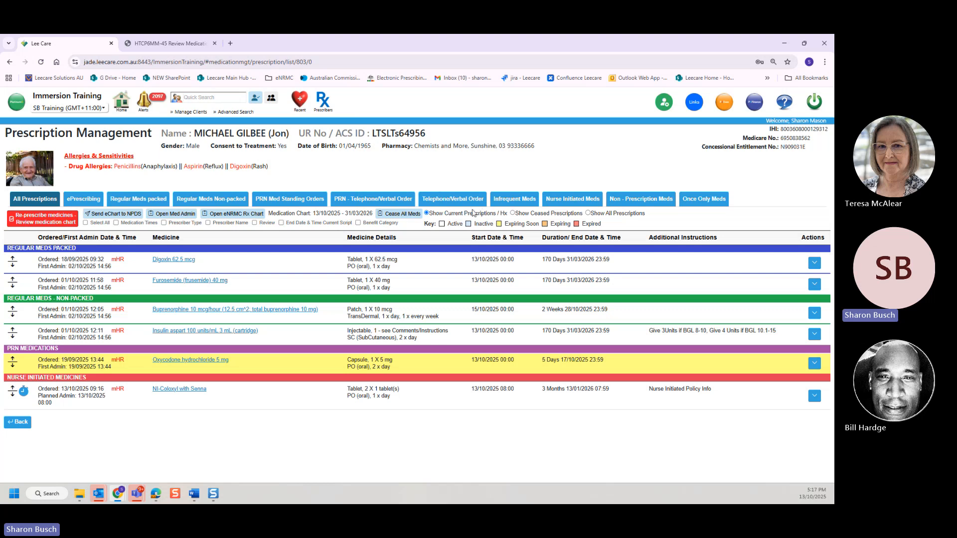
click(545, 217)
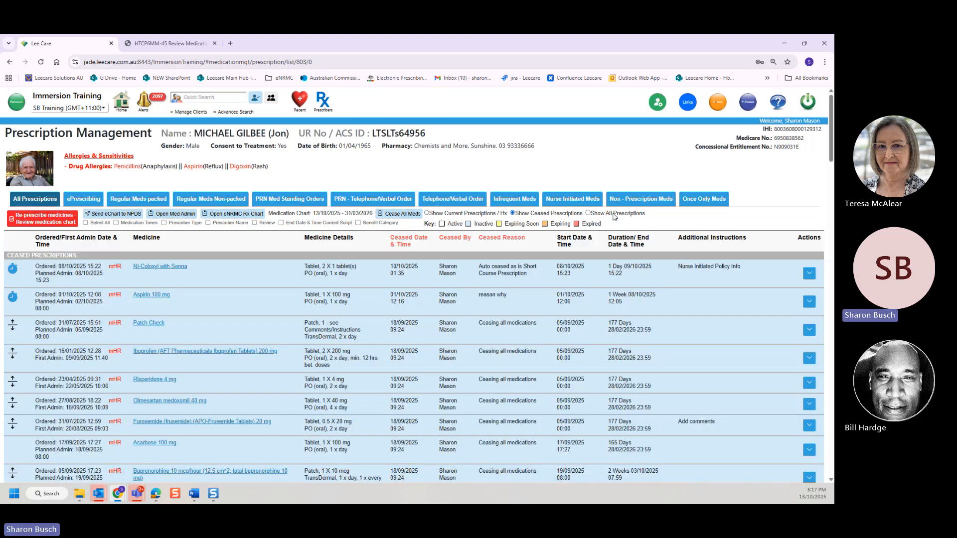
click(614, 216)
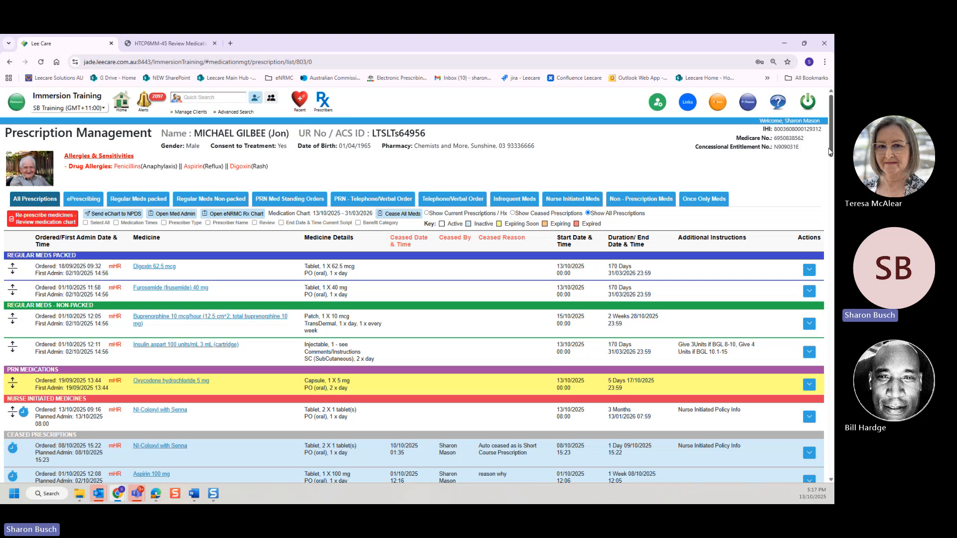
scroll(830, 149, down, 3)
scroll(414, 334, up, 3)
drag(831, 129, 833, 446)
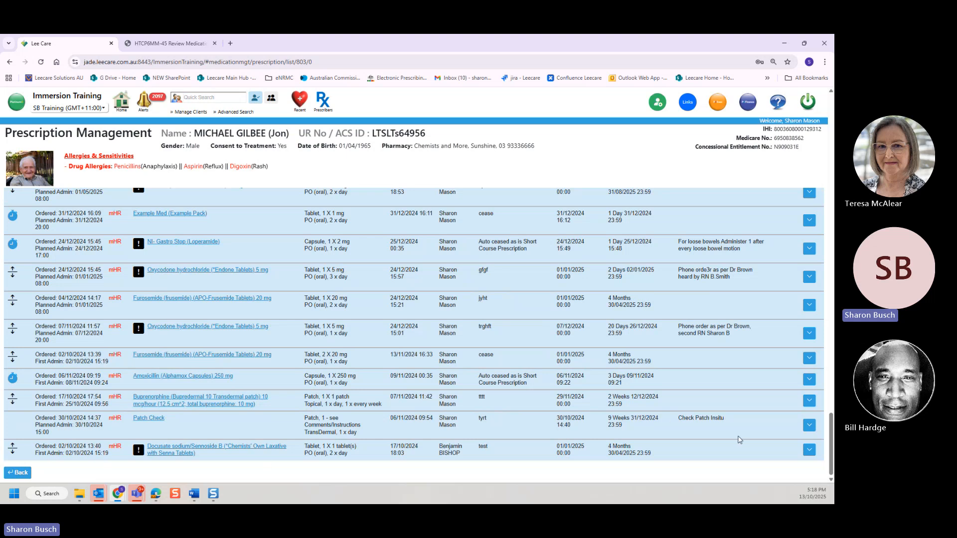
drag(831, 449, 831, 125)
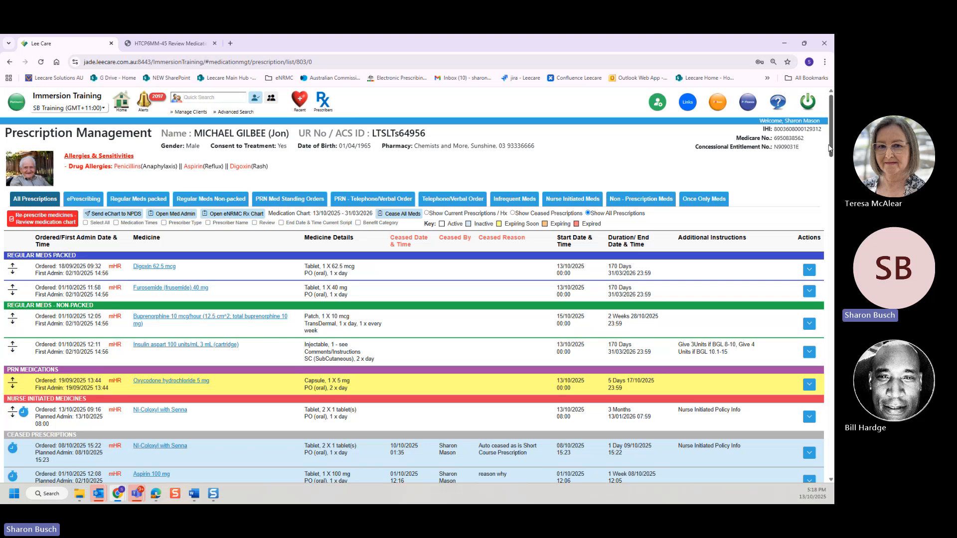
mouse_move(831, 145)
mouse_down()
mouse_move(831, 344)
mouse_move(831, 145)
mouse_up()
click(438, 214)
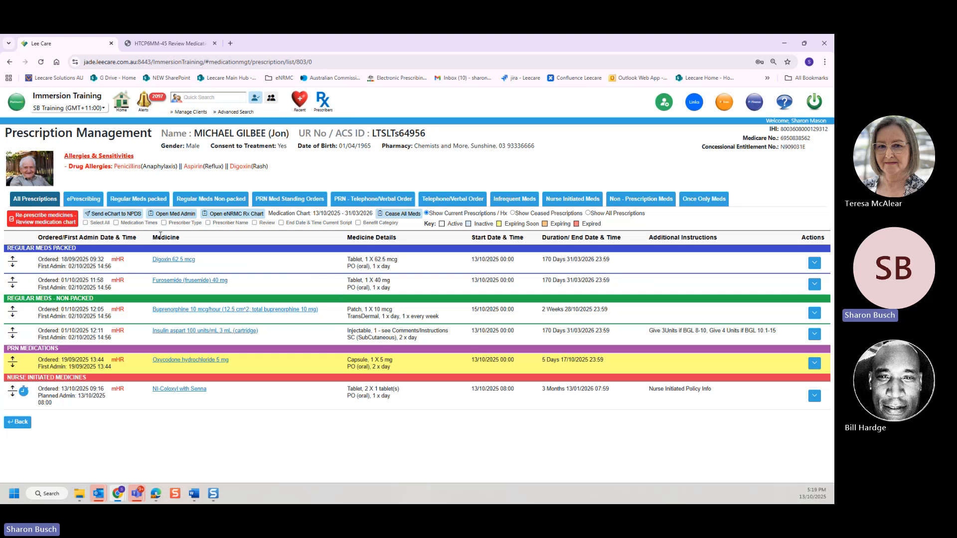
- Filter the list to Regular Meds packed and start a new prescription for the resident
click(142, 200)
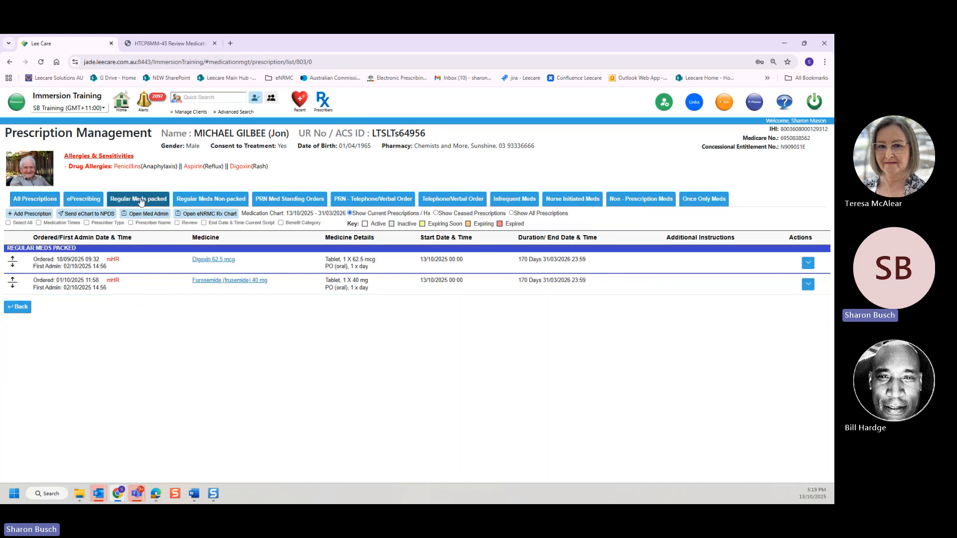
click(31, 213)
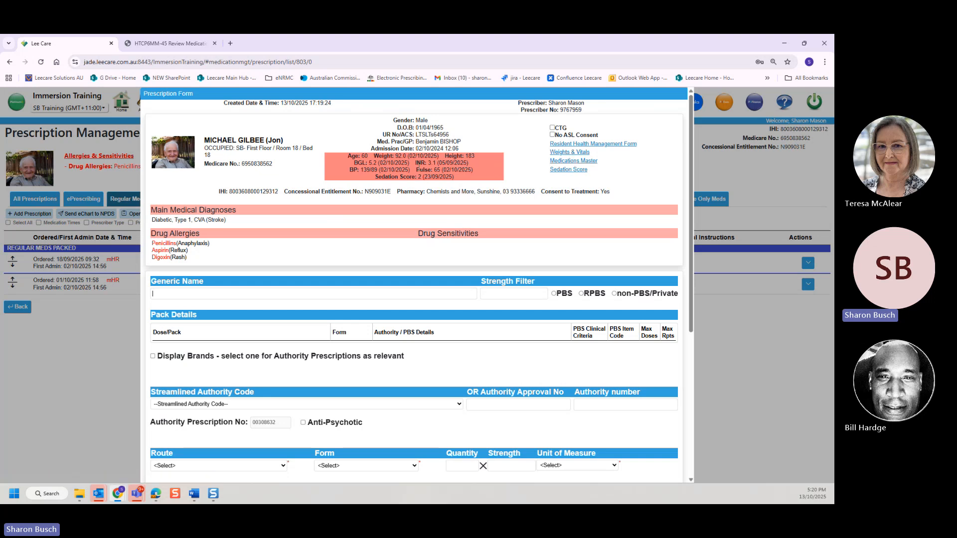
click(562, 152)
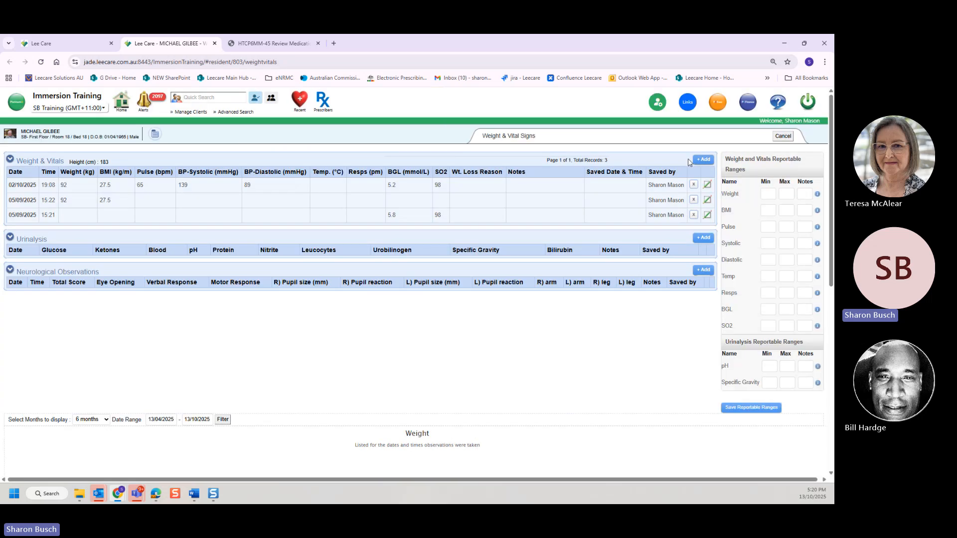
click(782, 137)
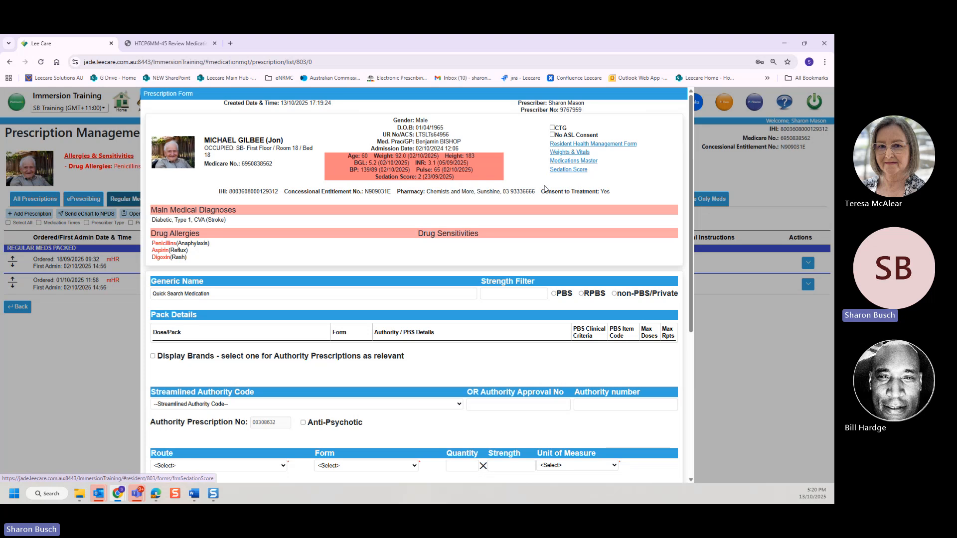
click(590, 164)
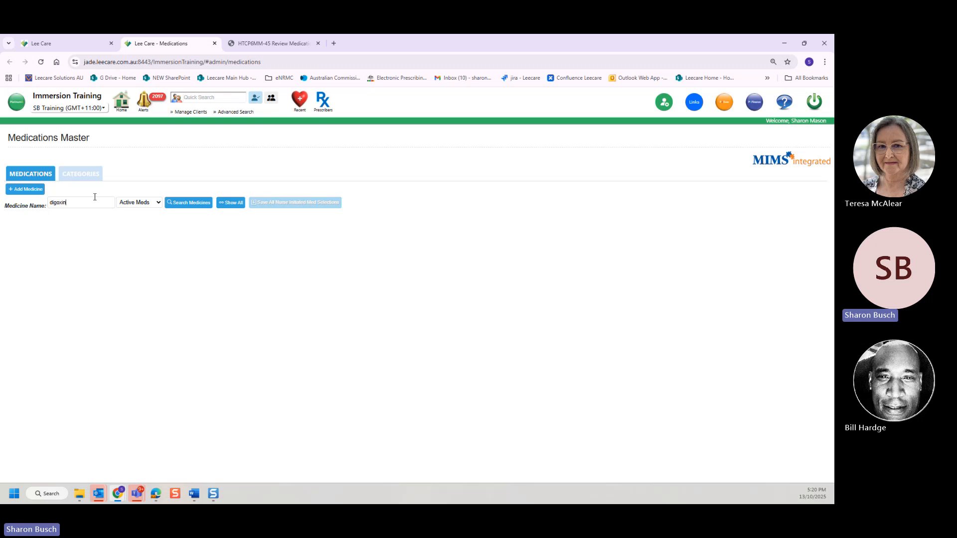
- Look up digoxin, view the Lanoxin Tablets details and full MIMS monograph, then return to the Prescription Form
click(203, 203)
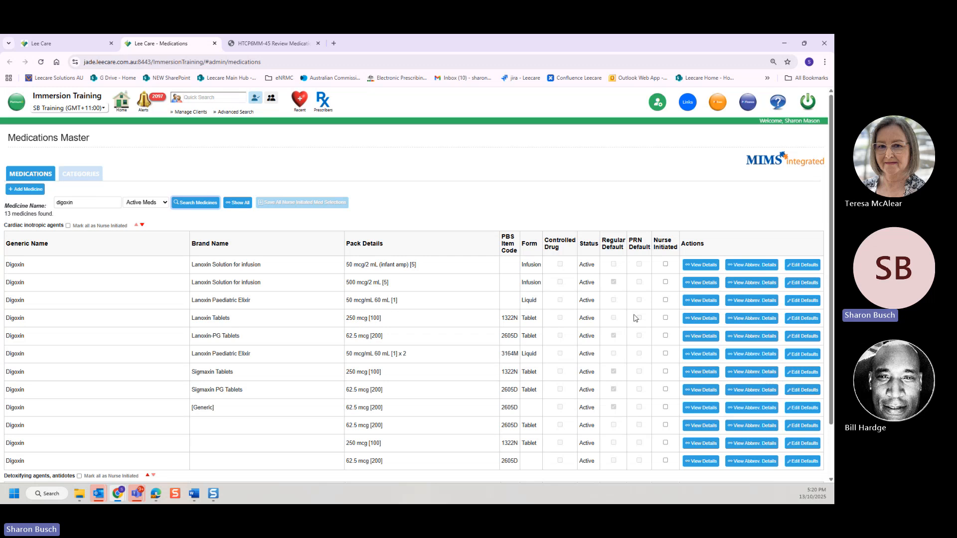
click(756, 323)
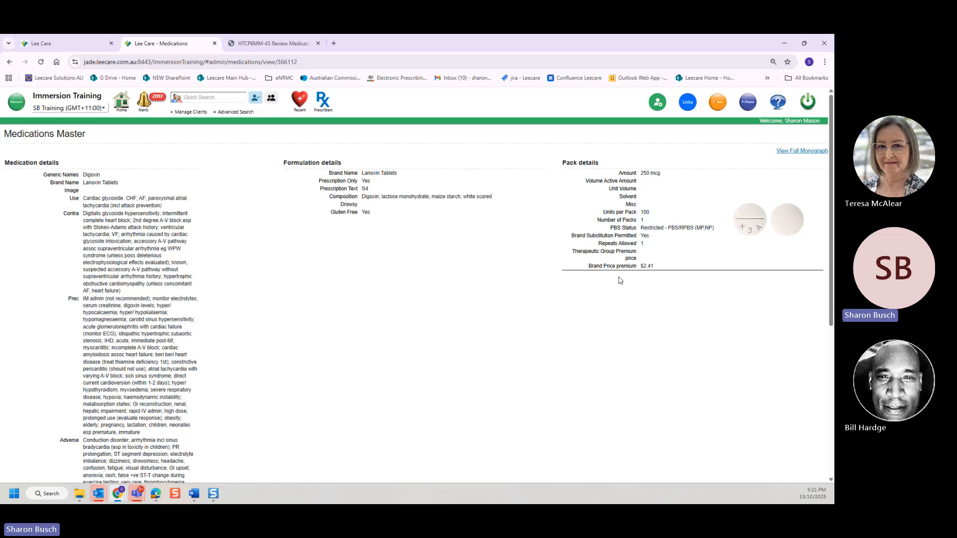
click(802, 151)
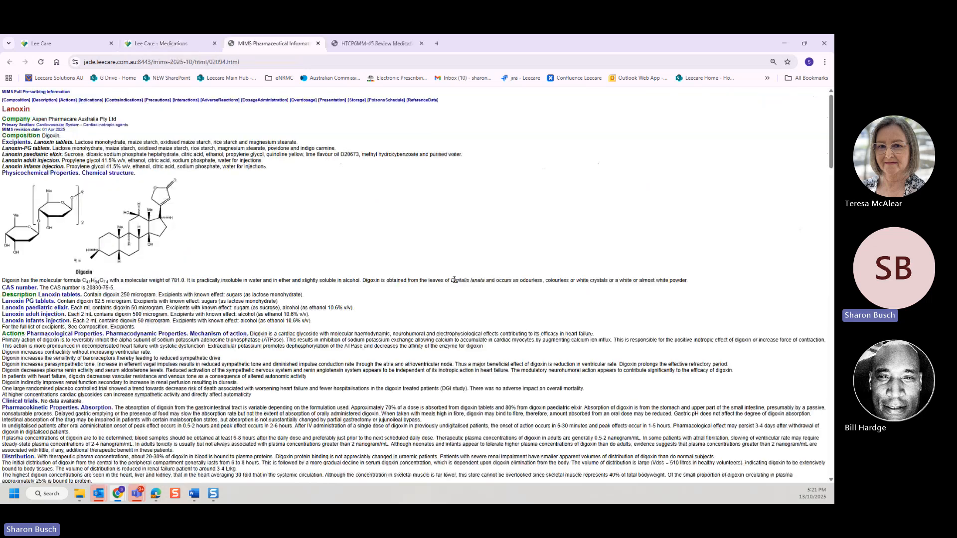
click(164, 44)
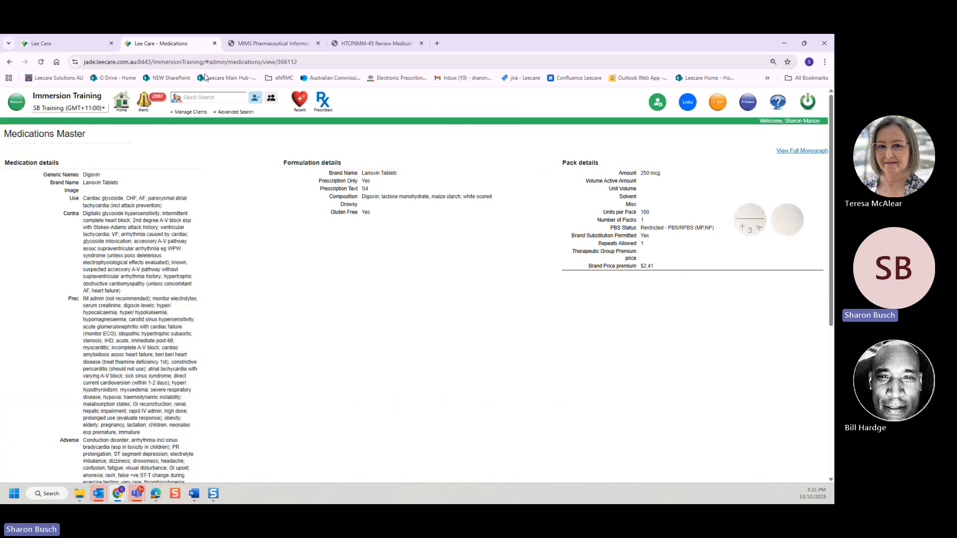
click(65, 46)
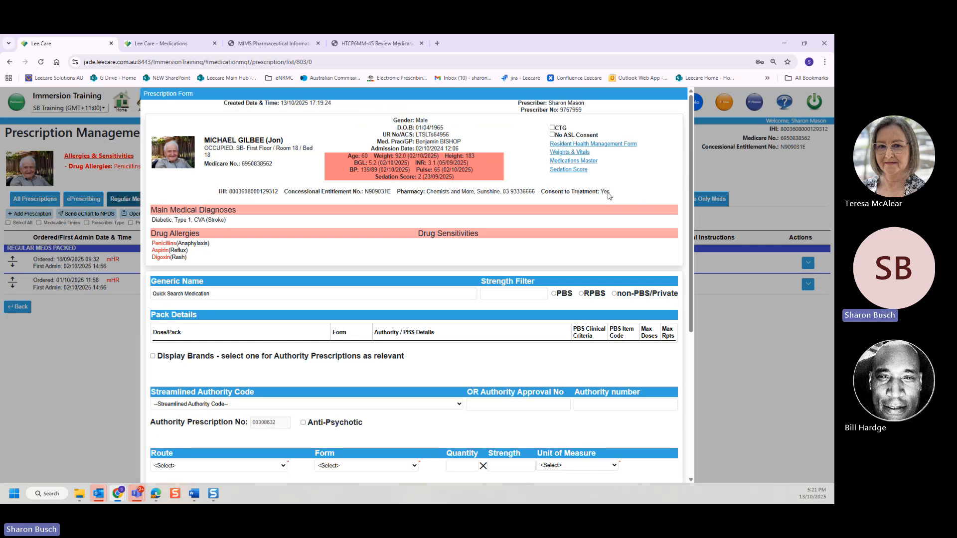
drag(614, 196, 217, 197)
click(458, 206)
drag(426, 192, 506, 192)
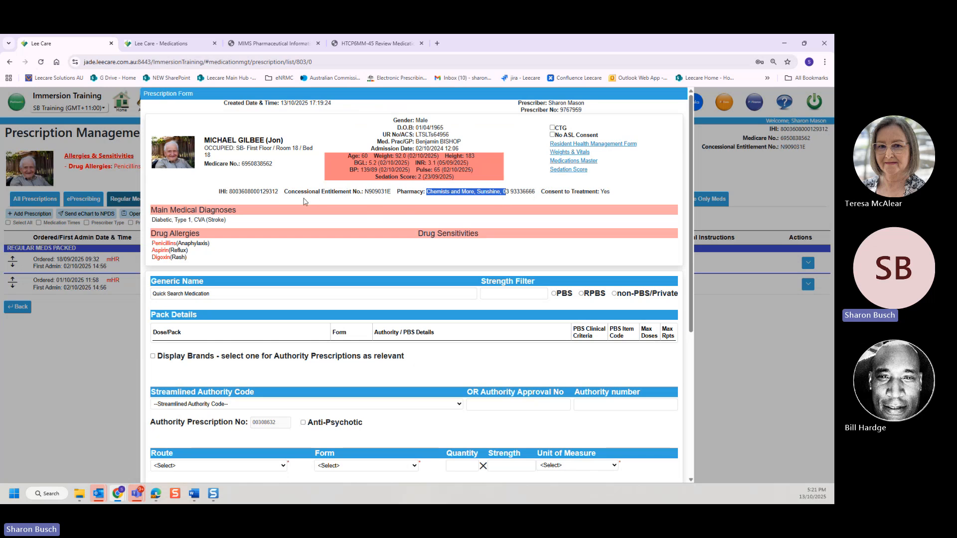
drag(278, 192, 241, 189)
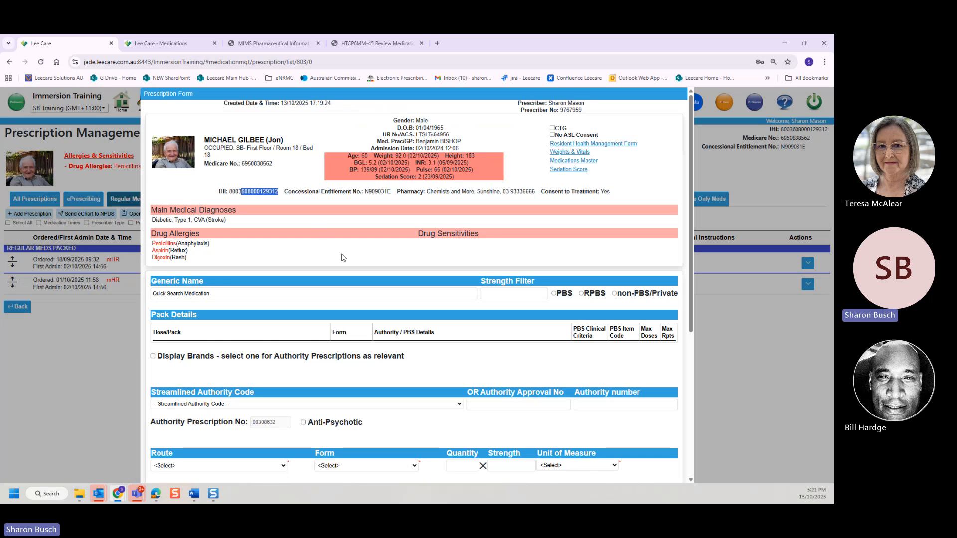
drag(548, 192, 216, 197)
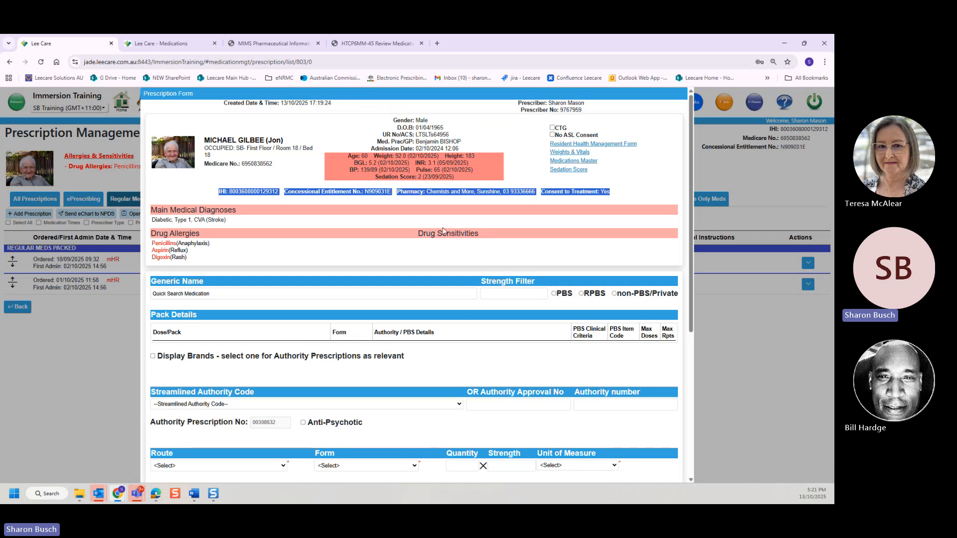
scroll(545, 231, down, 1)
scroll(544, 230, down, 2)
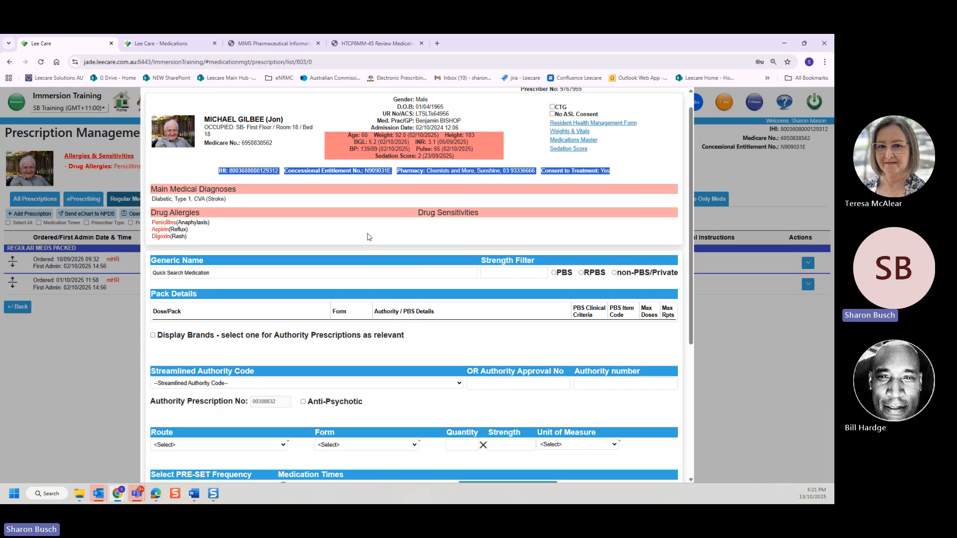
scroll(363, 227, down, 1)
click(364, 226)
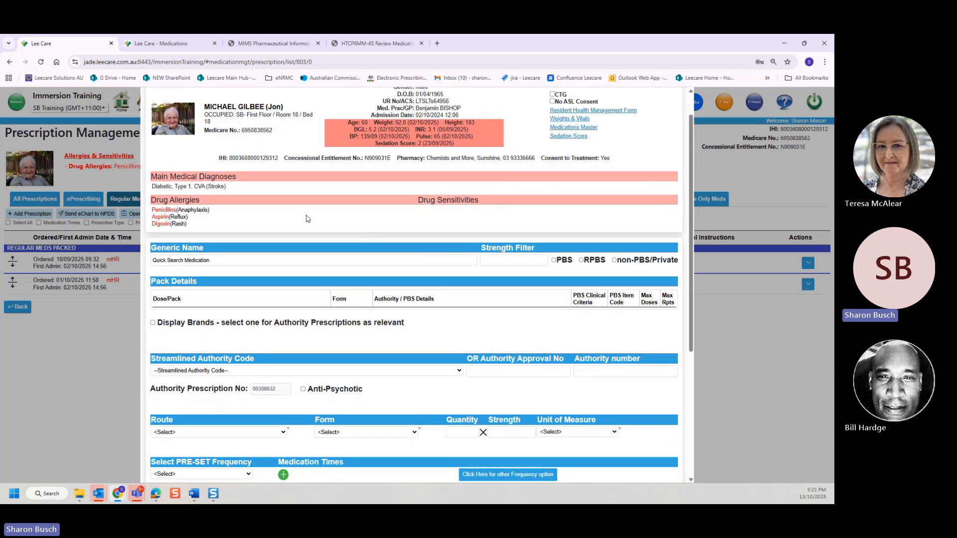
scroll(306, 217, down, 1)
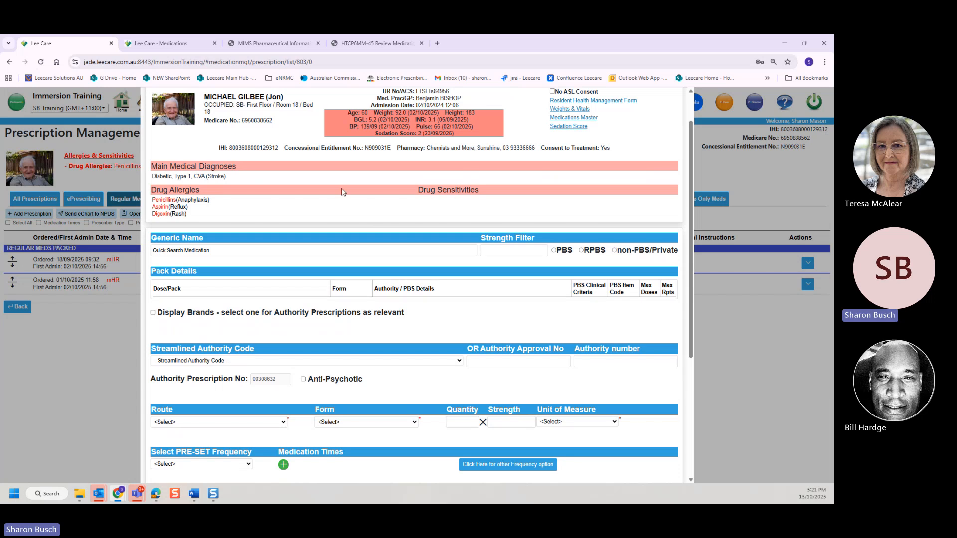
scroll(291, 214, down, 1)
scroll(291, 215, down, 2)
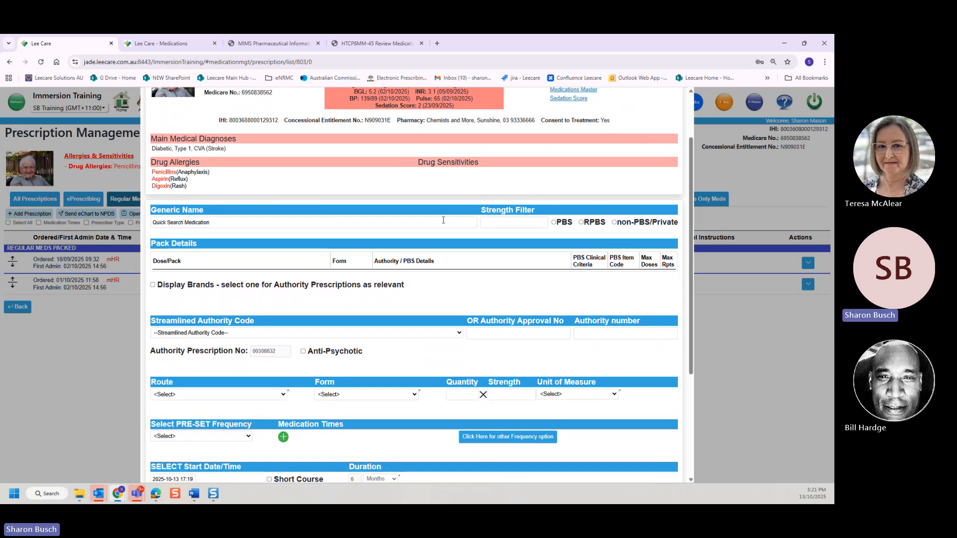
scroll(413, 215, down, 1)
click(164, 216)
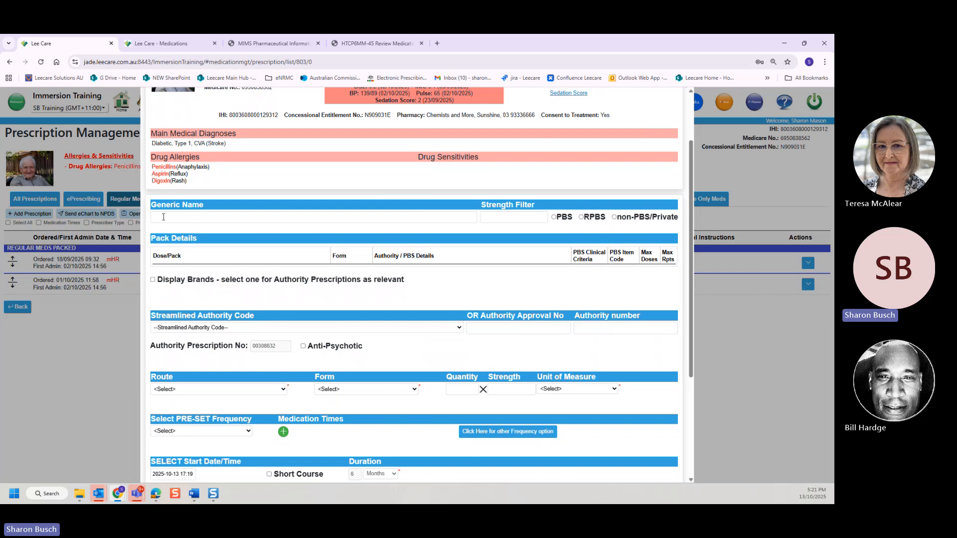
- Enter Olmesartan medoxomil as the generic name, replacing an accidental Furosemide pick
text(olmes)
key(BackSpace)
key(BackSpace)
key(BackSpace)
key(BackSpace)
key(BackSpace)
key(BackSpace)
key(BackSpace)
text(lasix)
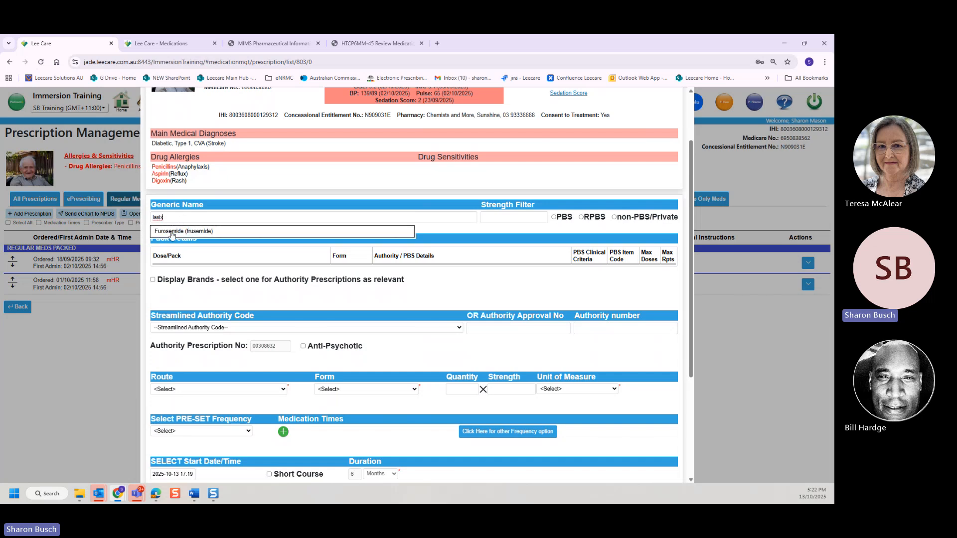
click(172, 233)
drag(208, 217, 136, 219)
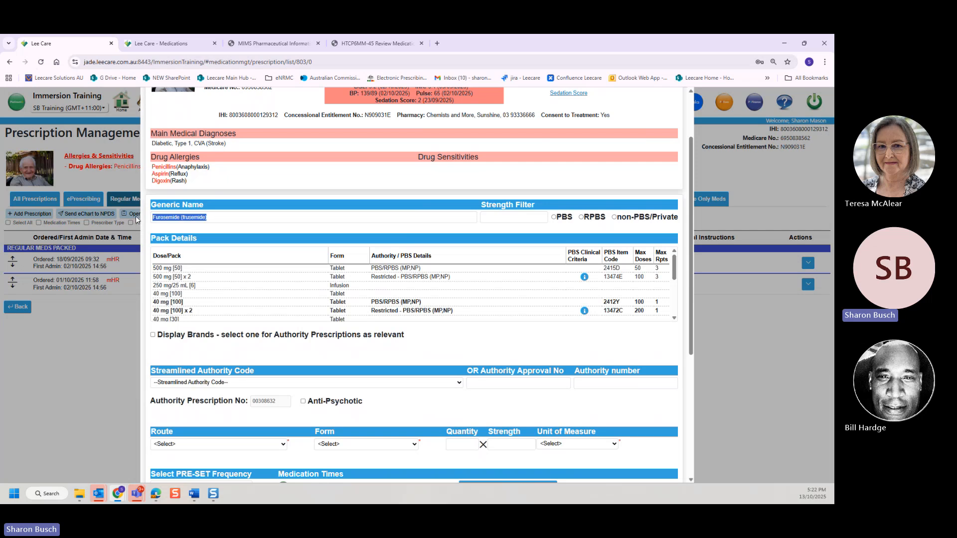
text(olmes)
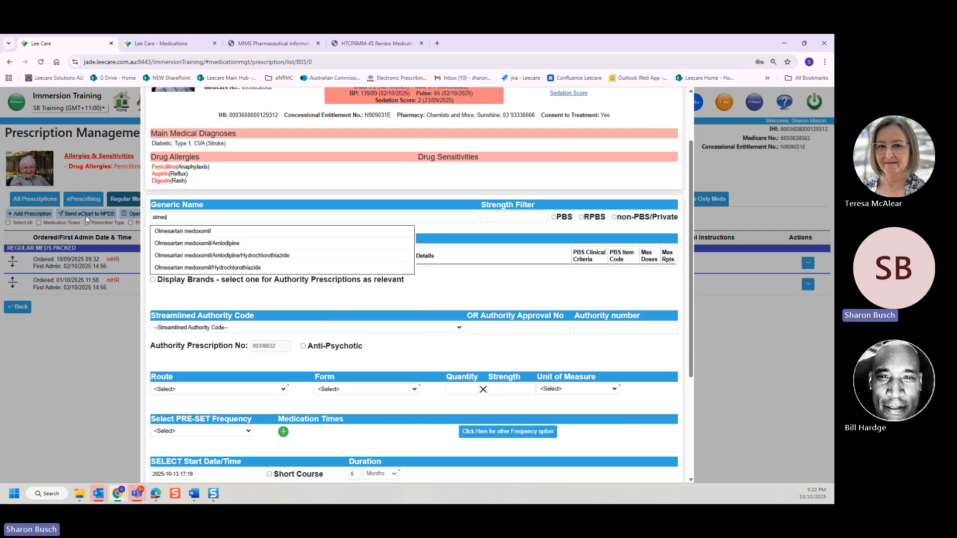
text(tar)
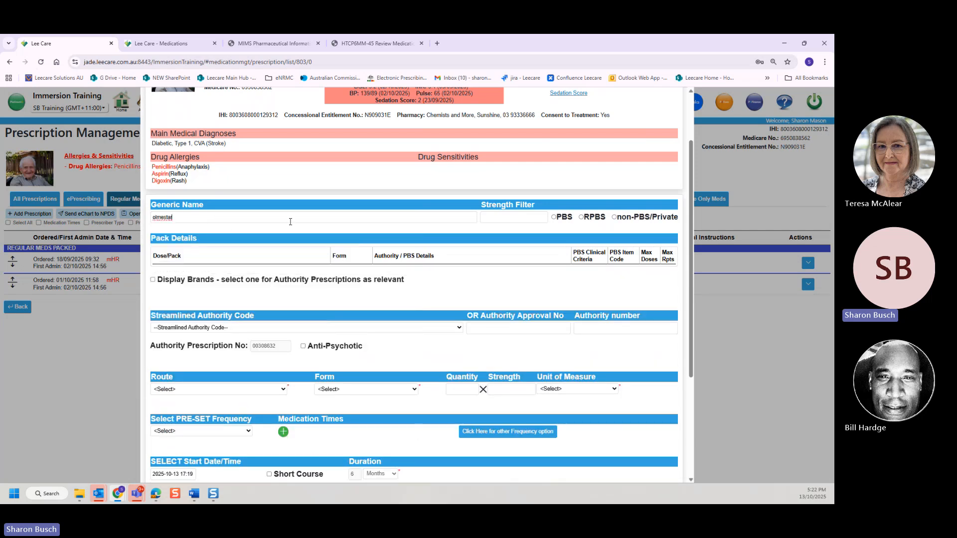
key(BackSpace)
key(BackSpace)
key(BackSpace)
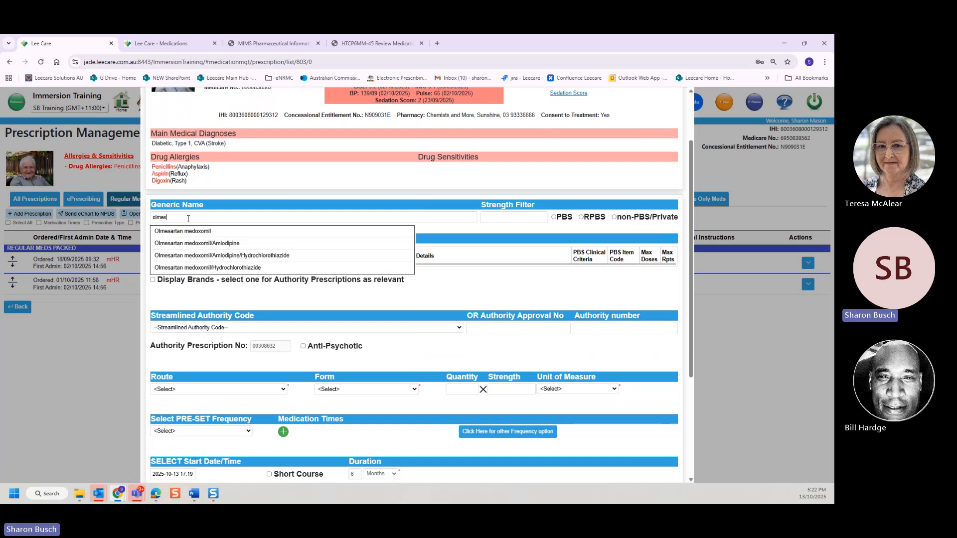
click(194, 230)
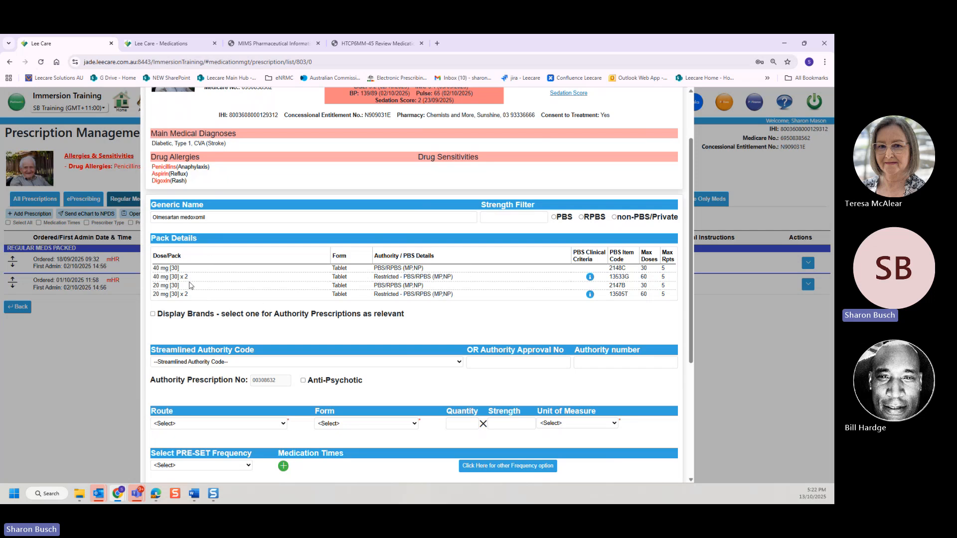
mouse_move(190, 286)
mouse_move(182, 269)
- Choose the 40 mg [30] olmesartan pack, clearing a stray 20 strength filter
click(348, 268)
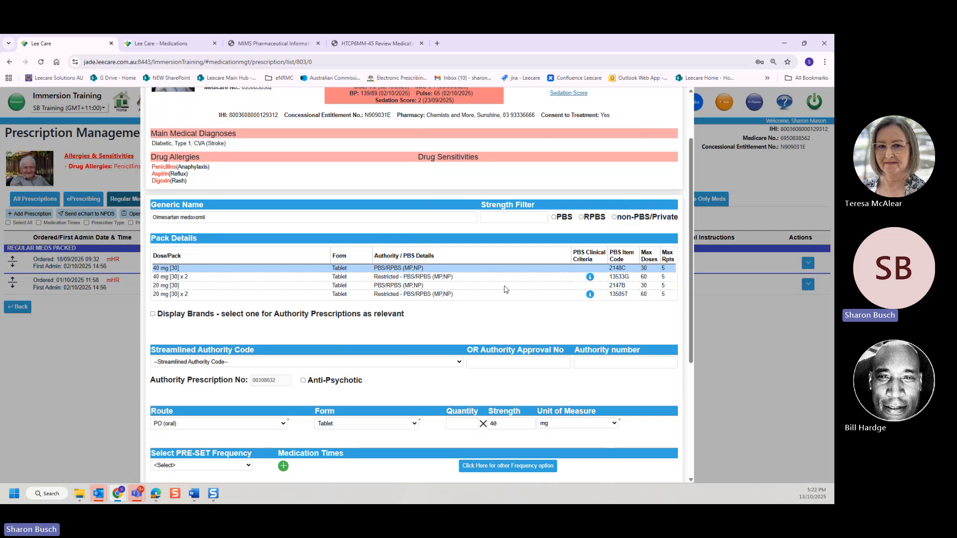
text(20)
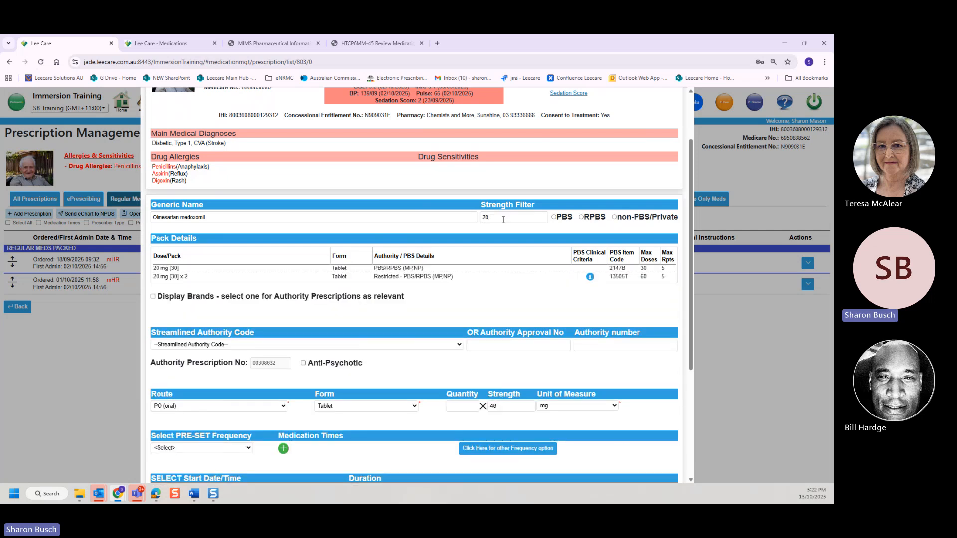
double_click(503, 219)
key(BackSpace)
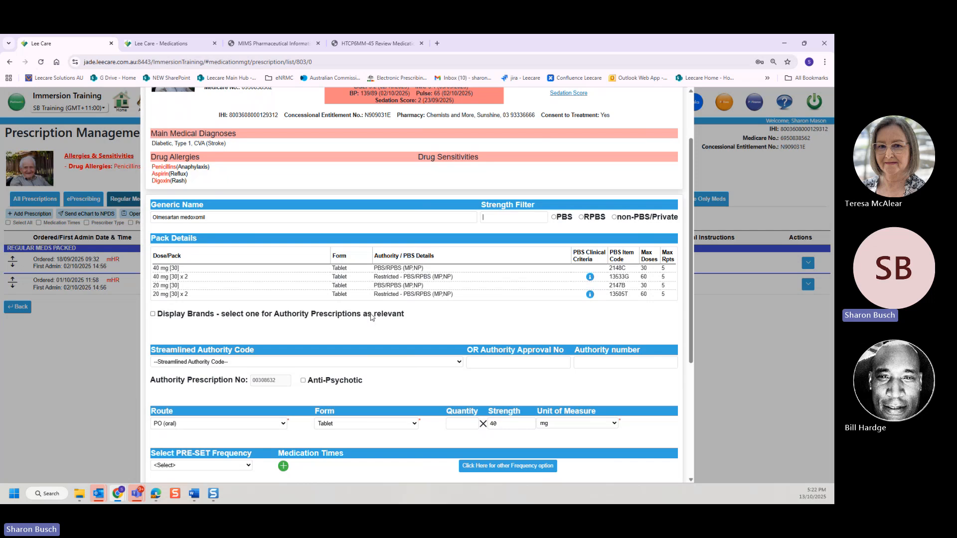
click(185, 269)
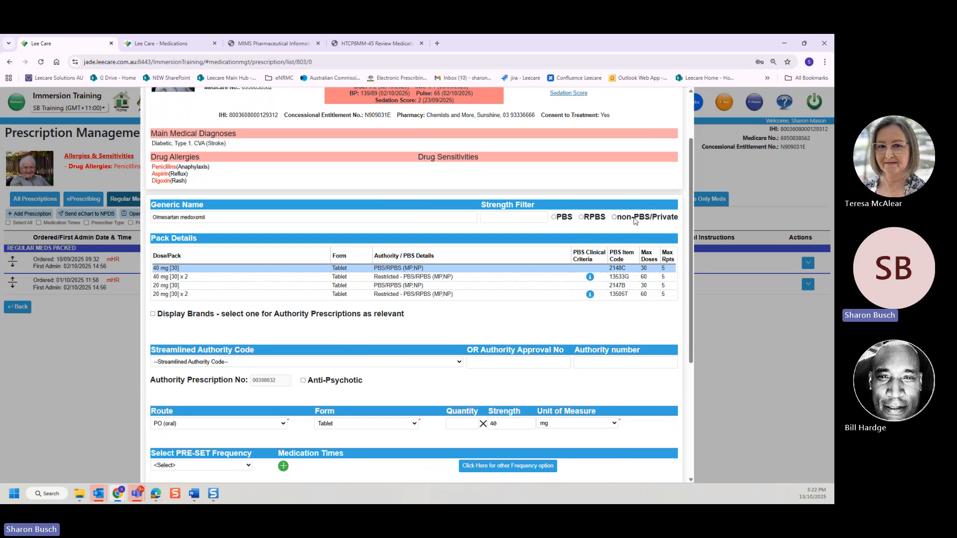
- Mark the olmesartan prescription as PBS and check the available brands
click(559, 221)
scroll(359, 285, down, 1)
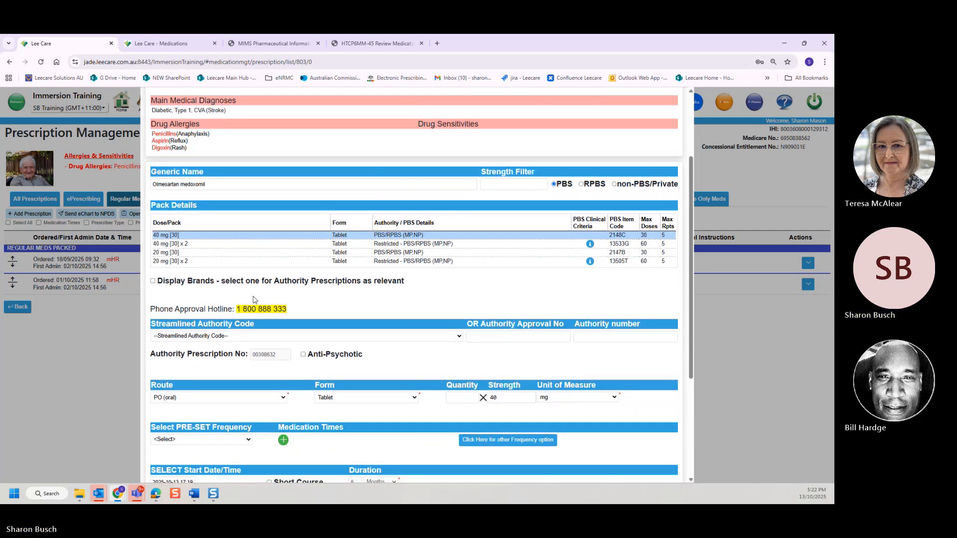
click(198, 282)
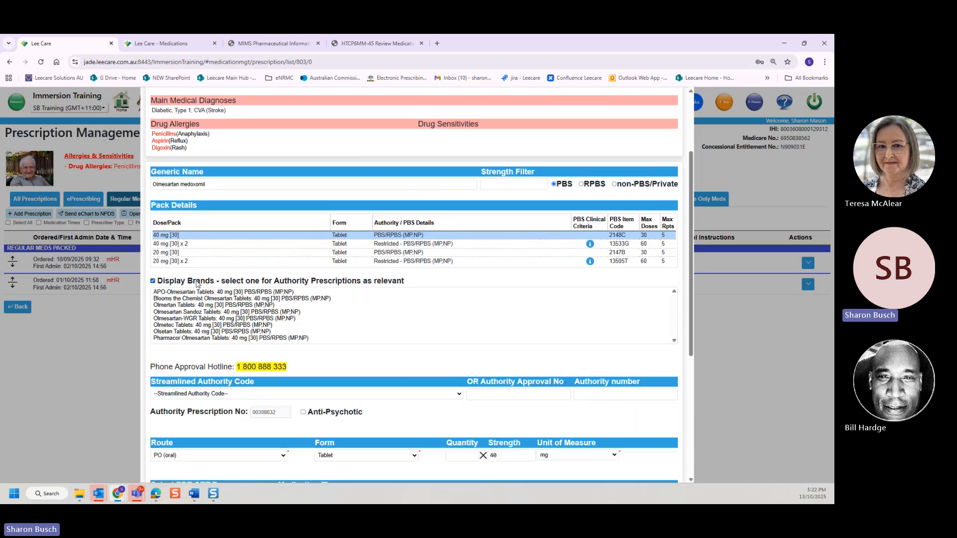
click(197, 282)
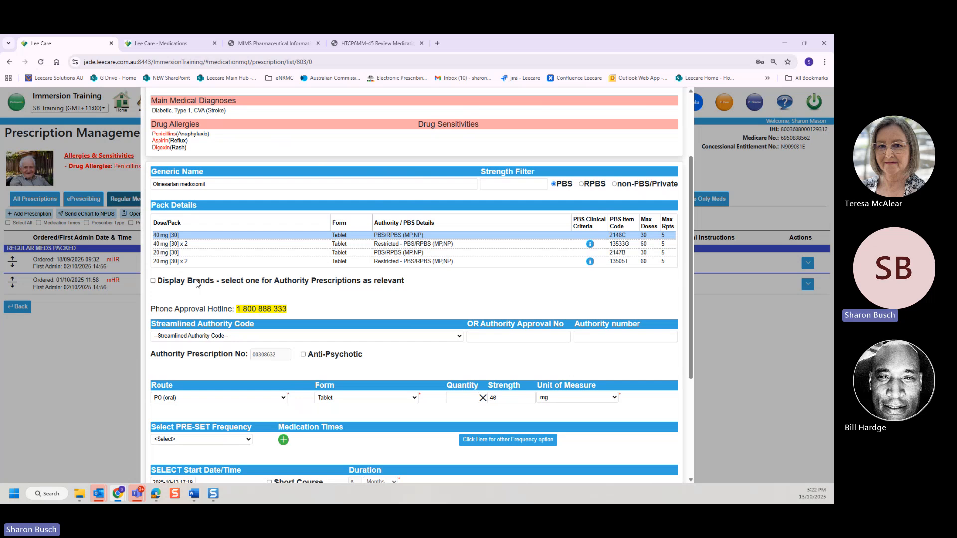
scroll(326, 292, down, 1)
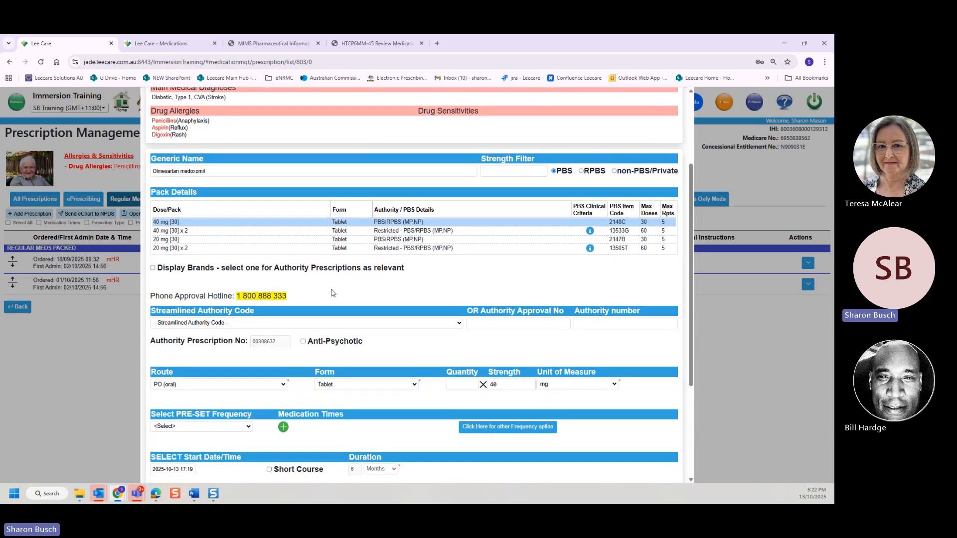
scroll(333, 293, down, 2)
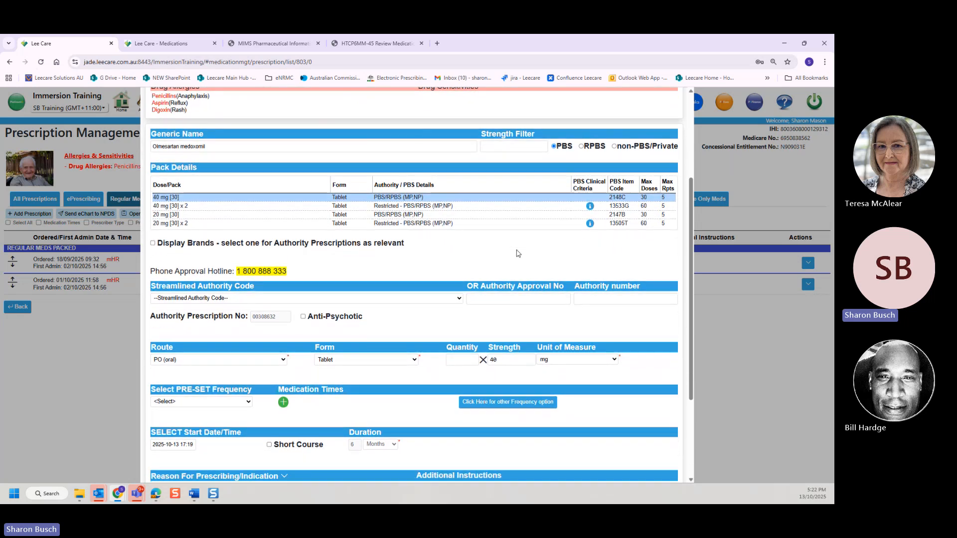
scroll(518, 254, down, 5)
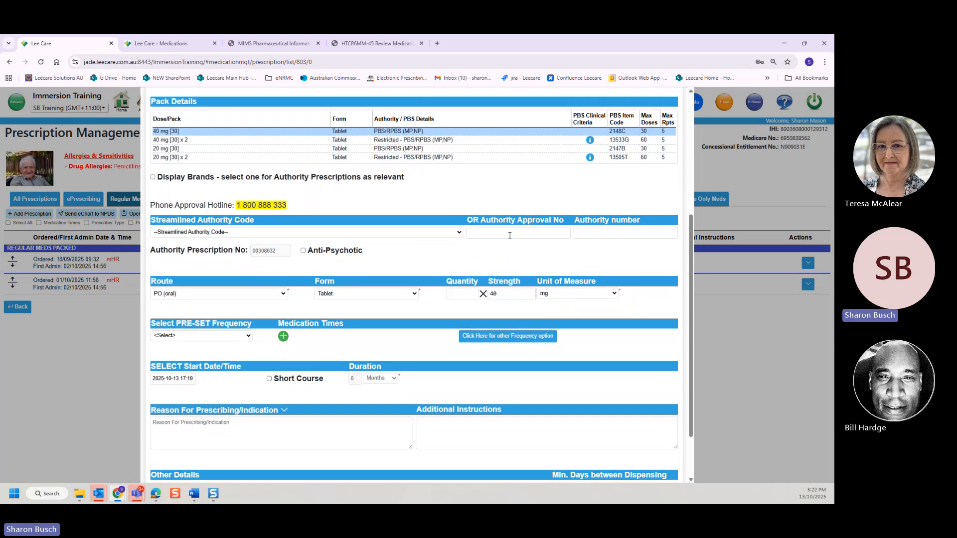
scroll(509, 235, down, 2)
scroll(235, 148, up, 1)
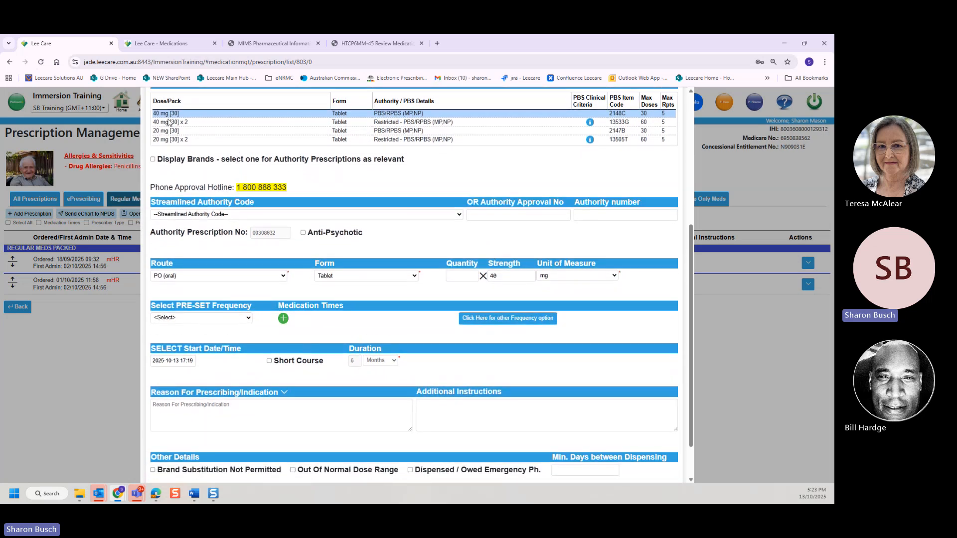
mouse_move(167, 114)
- Keep PO (oral) as the route and Tablet as the dosage form
click(280, 277)
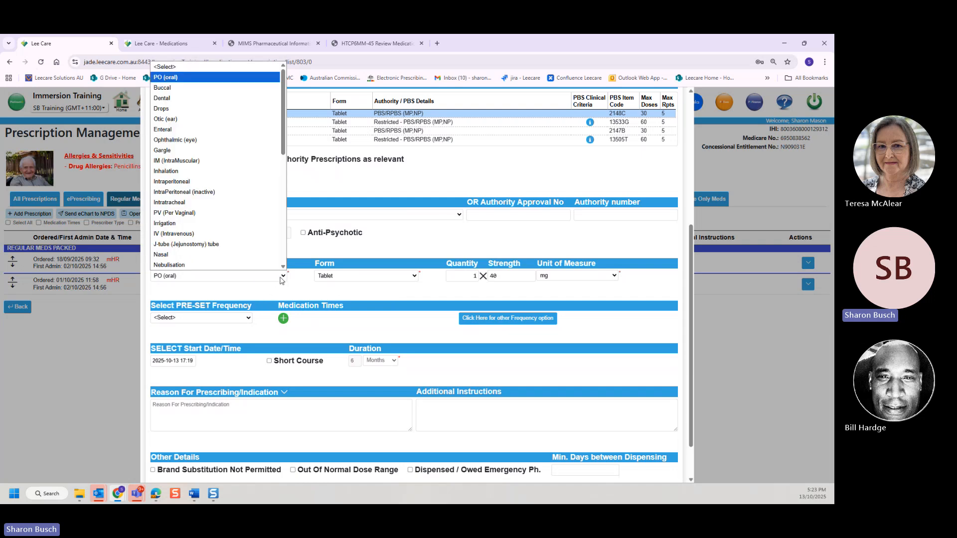
click(281, 277)
click(397, 281)
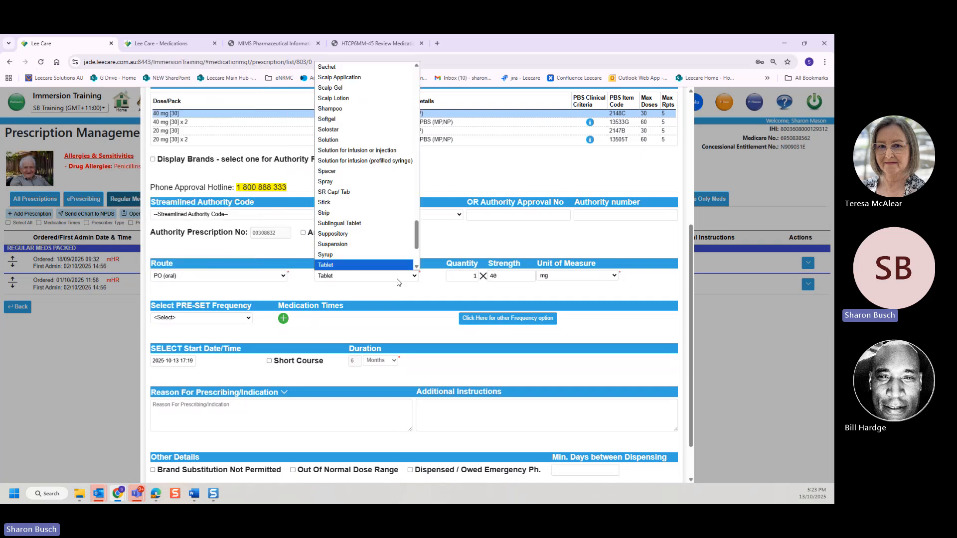
click(397, 282)
scroll(307, 325, down, 2)
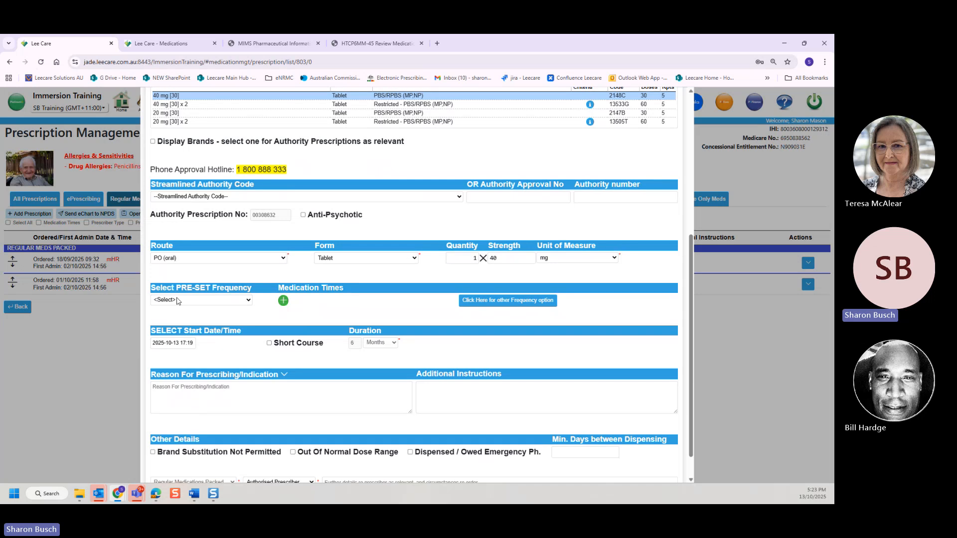
- Set the frequency to Daily and the reason for prescribing to Hypertension
click(247, 300)
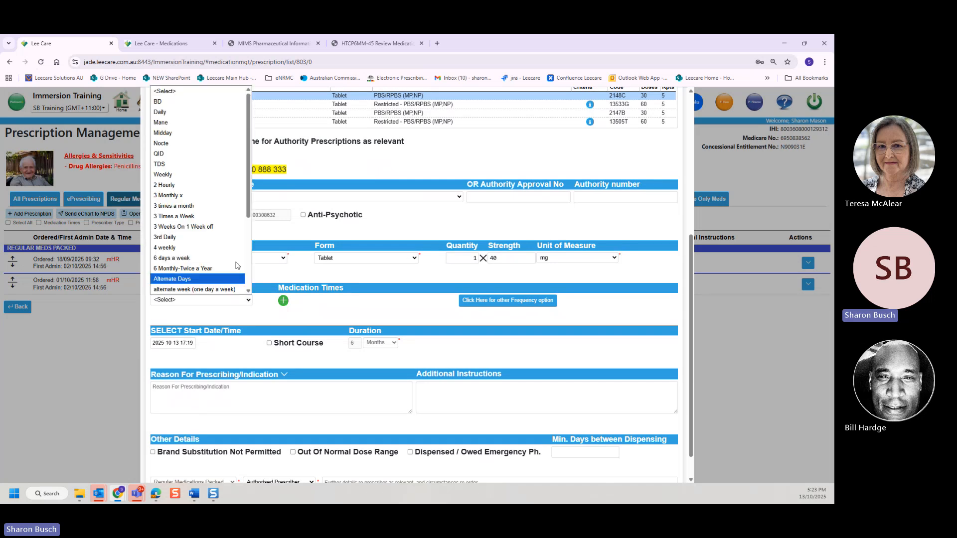
click(219, 112)
scroll(382, 310, down, 2)
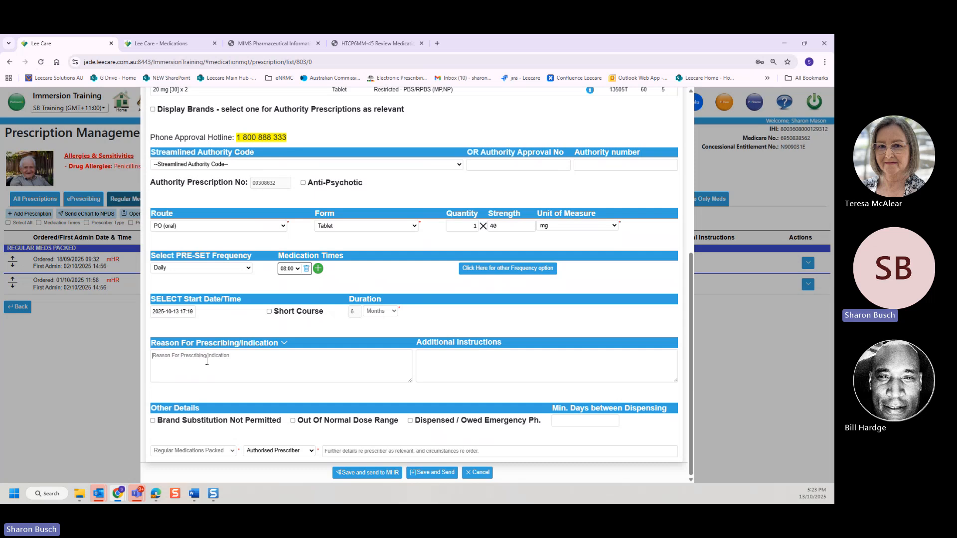
click(284, 342)
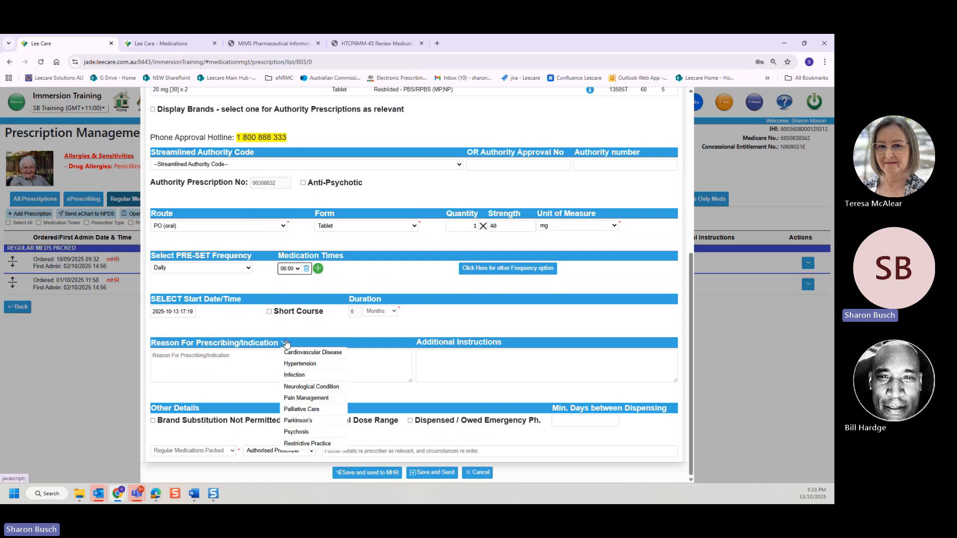
click(300, 364)
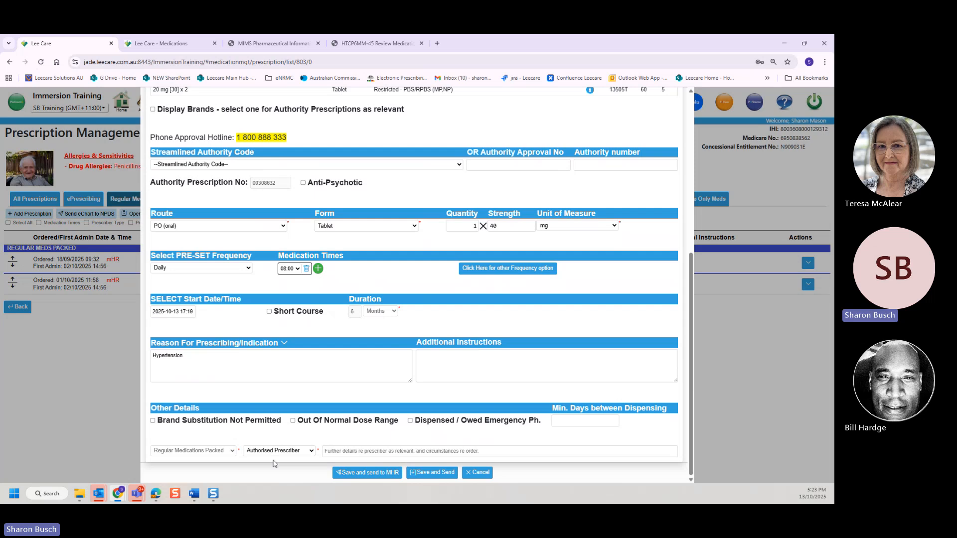
- Save and send the olmesartan order, confirm the start time, and review the 170-day duration
click(434, 473)
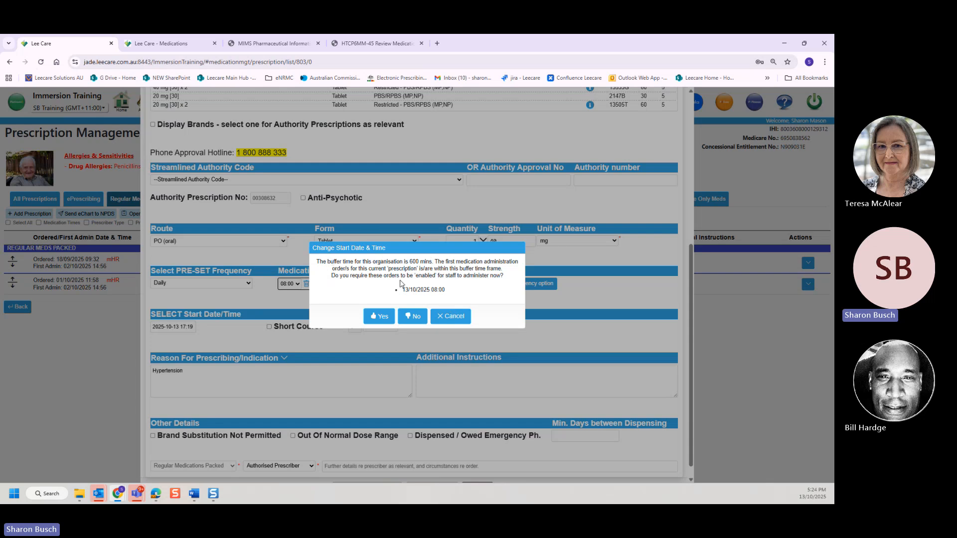
triple_click(451, 293)
click(415, 317)
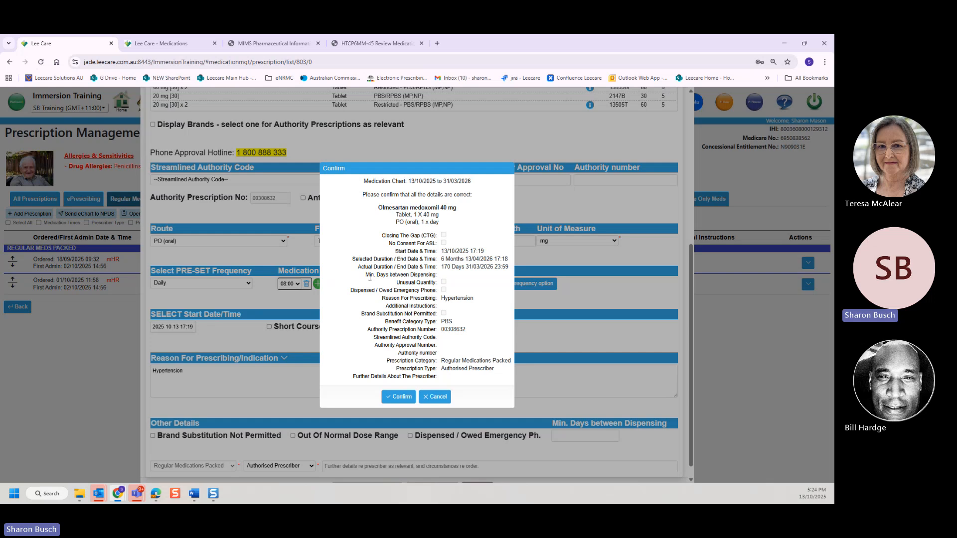
drag(359, 267, 392, 269)
drag(441, 259, 483, 269)
drag(452, 267, 441, 267)
- Confirm the Olmesartan medoxomil 40 mg prescription and send it to NPDS, dismissing the HPIO invalid error
click(402, 397)
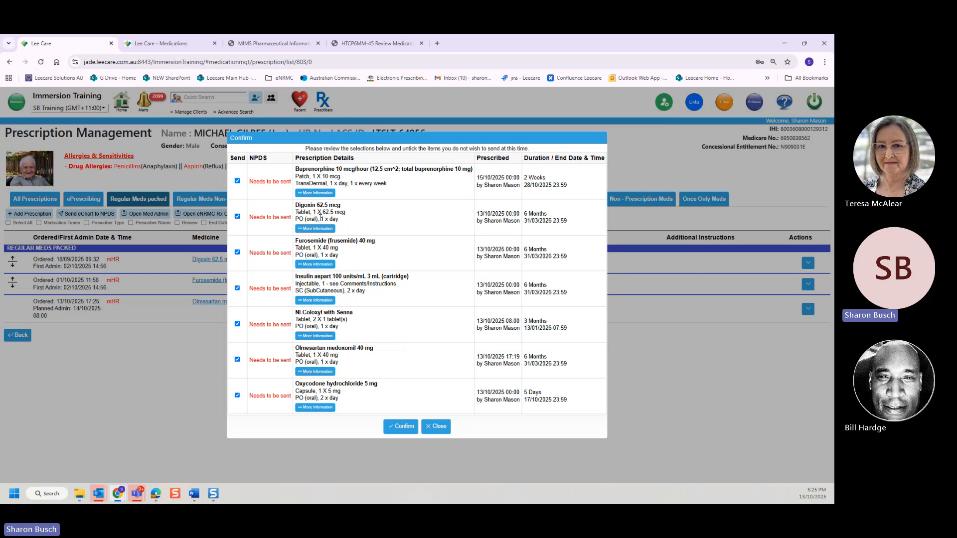
click(402, 427)
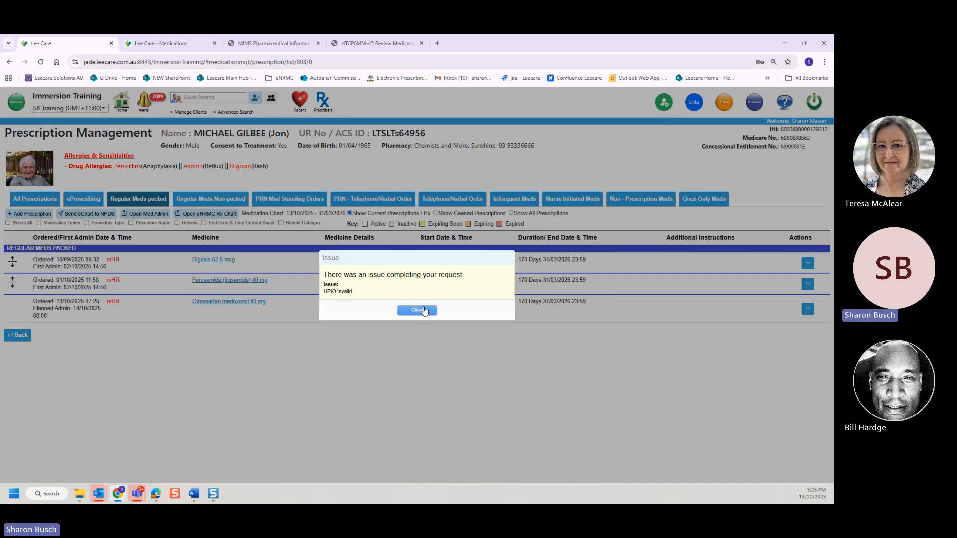
click(424, 311)
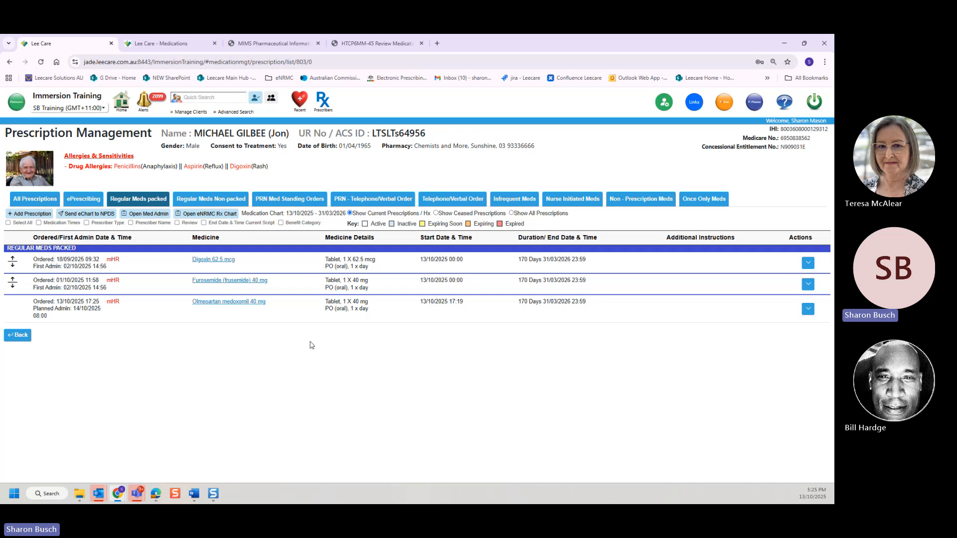
- Review the ePrescribing and All Prescriptions lists, then go to Recent Residents
click(82, 201)
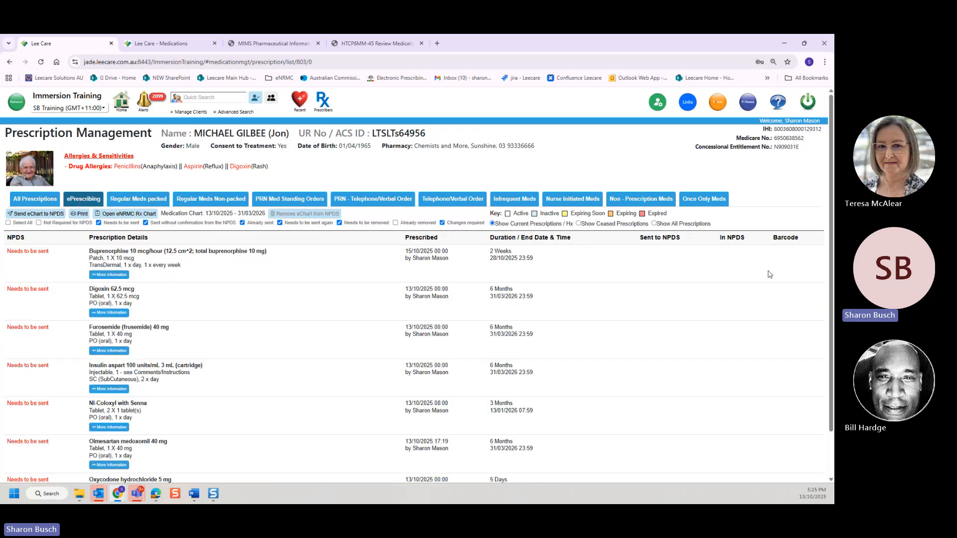
click(54, 203)
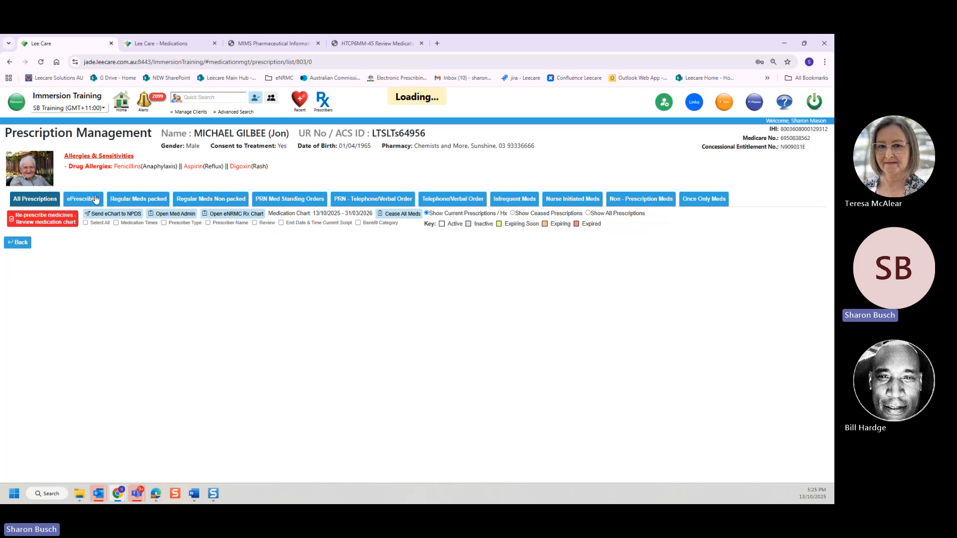
click(300, 102)
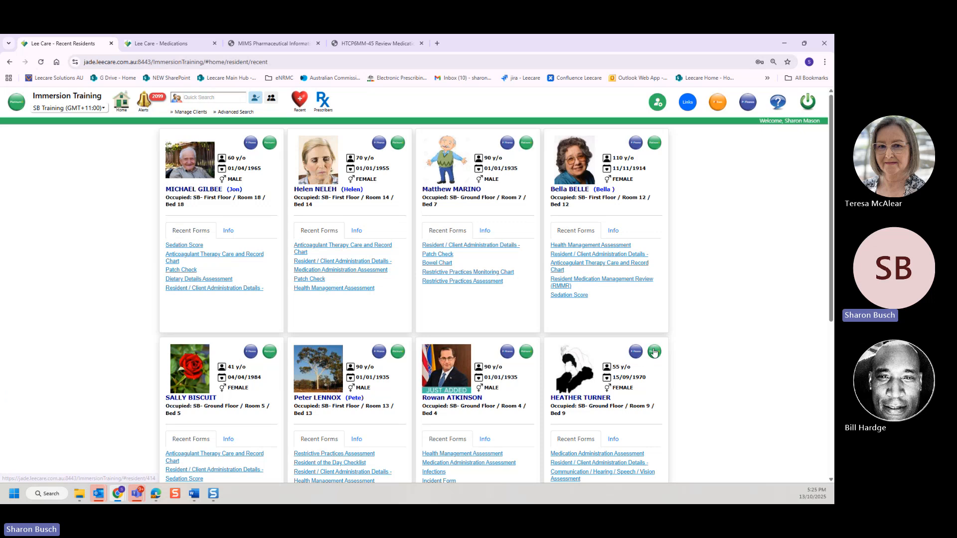
- Open another resident's Prescription Management and show the NPDS ePrescribing list
click(269, 355)
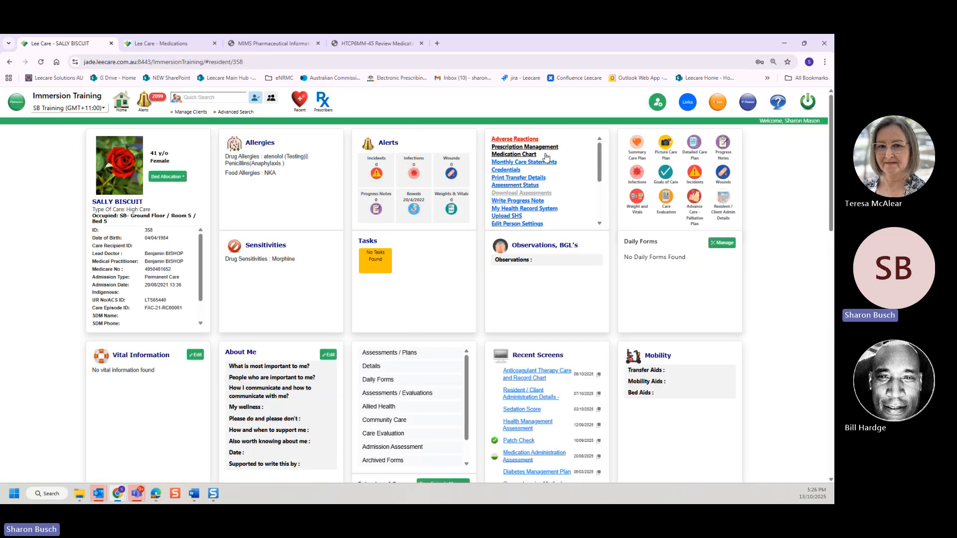
click(538, 147)
click(94, 200)
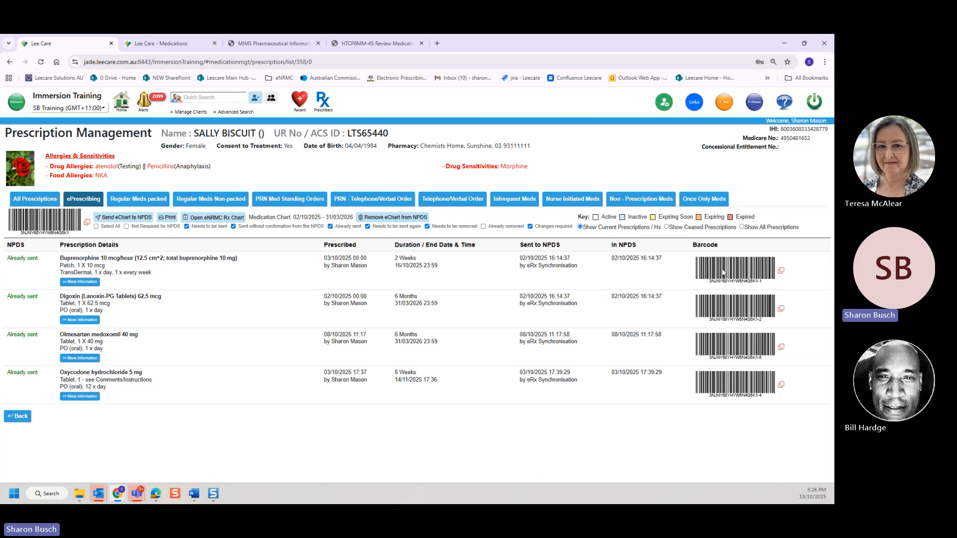
- Copy the chart, Buprenorphine and Oxycodone barcode codes to the clipboard
click(87, 223)
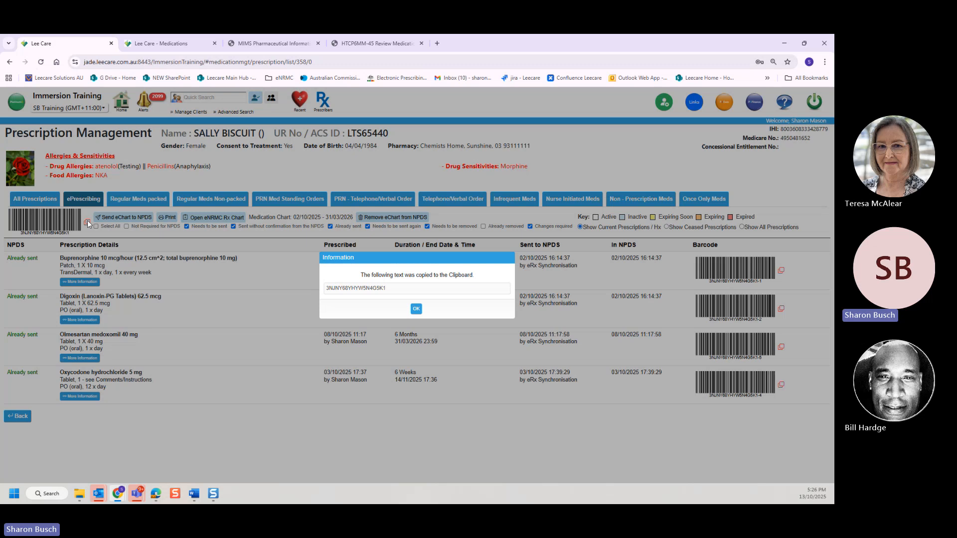
click(416, 309)
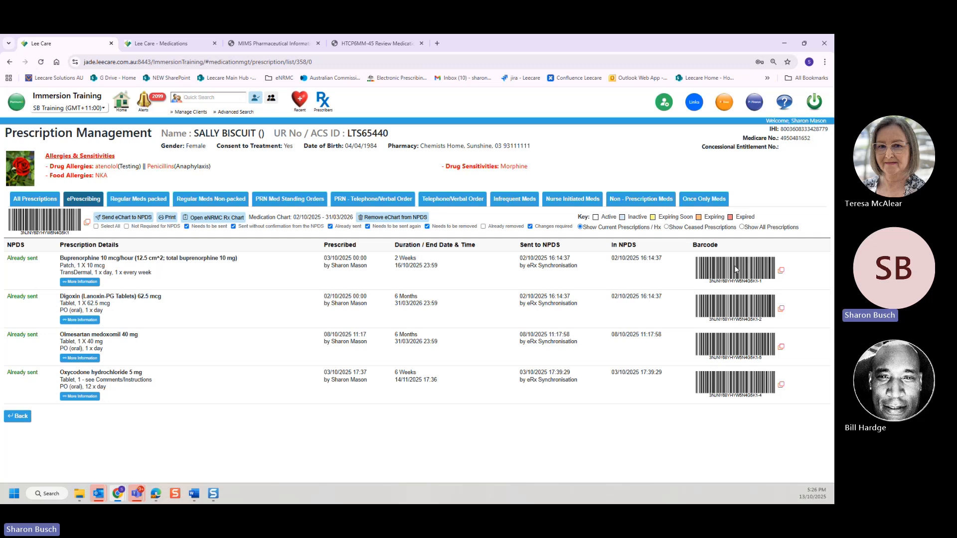
click(781, 271)
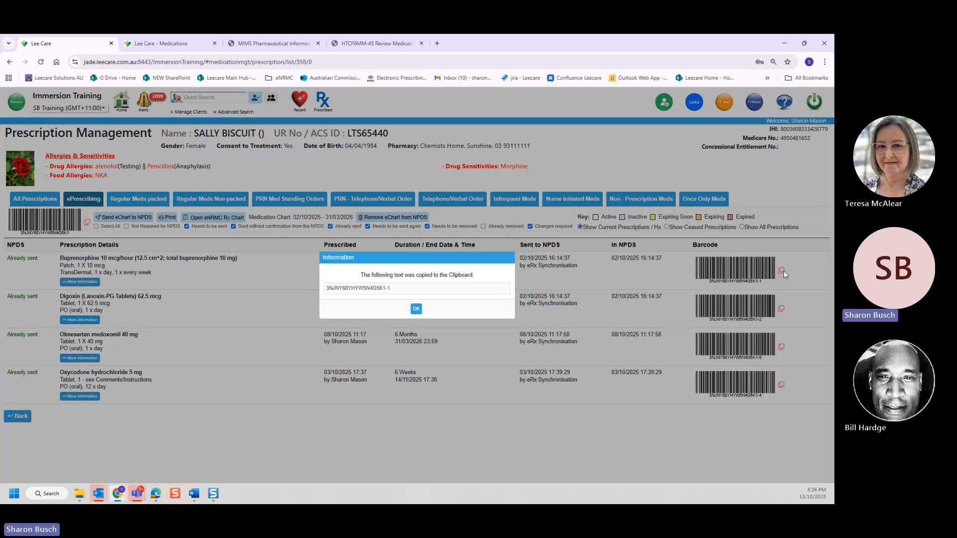
click(416, 309)
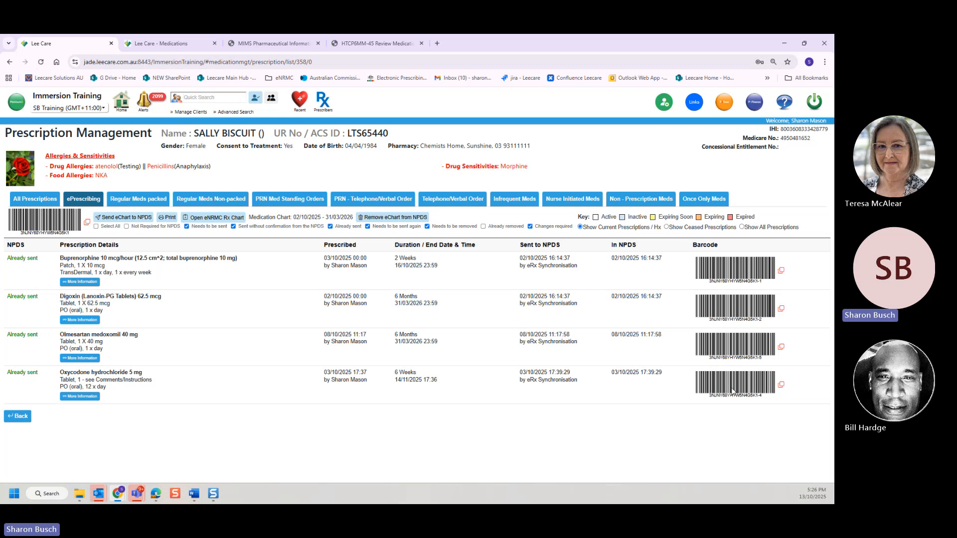
click(781, 385)
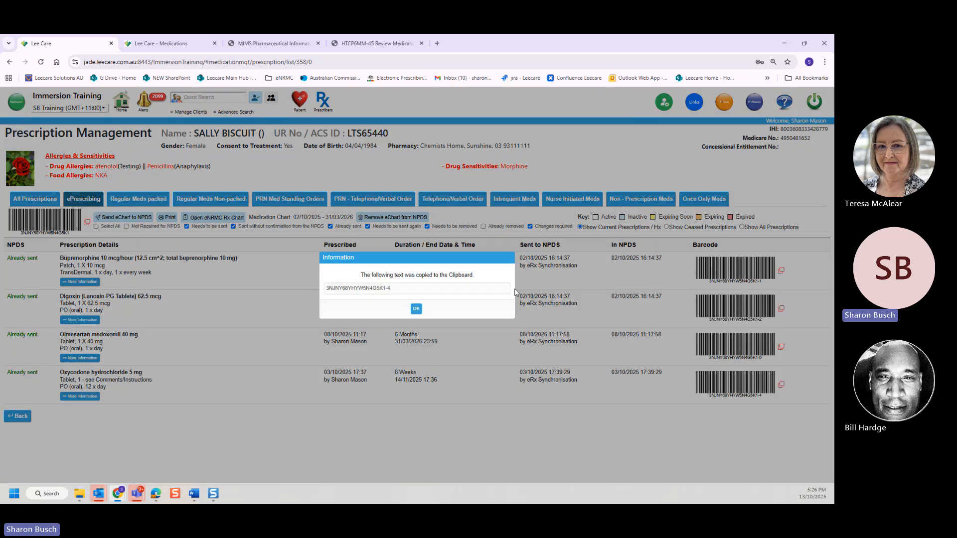
click(416, 310)
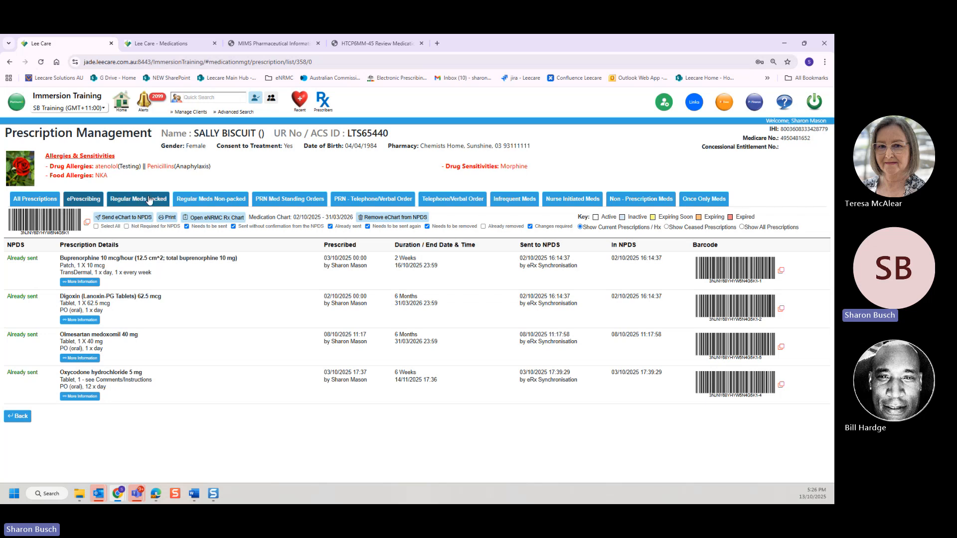
- Compare the Regular Meds Packed and All Prescriptions lists, then filter to Regular Meds Non-packed
click(148, 200)
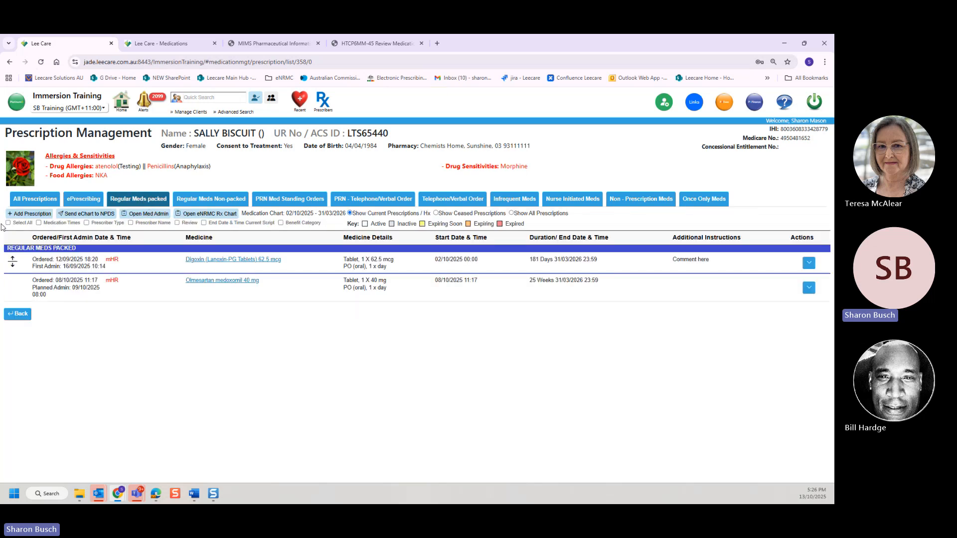
click(36, 199)
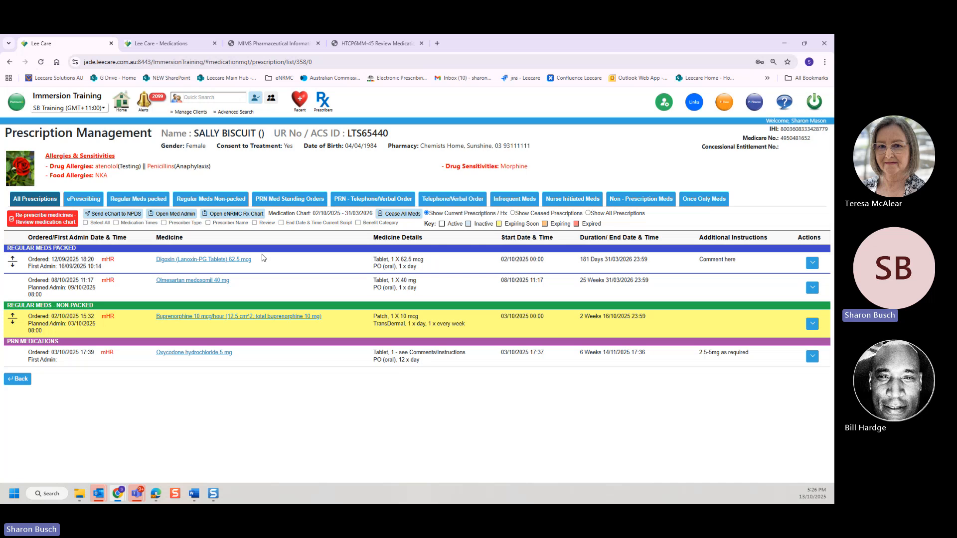
click(205, 199)
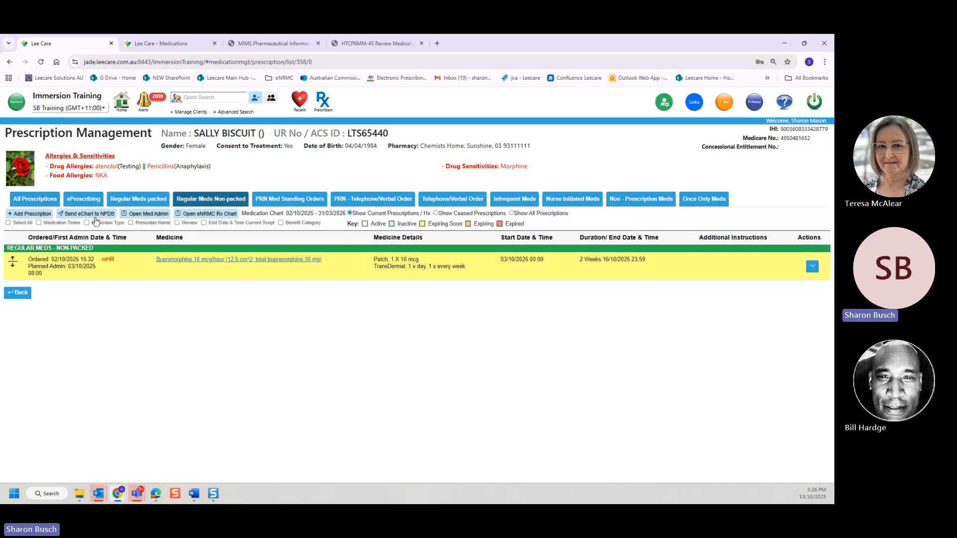
- Start a new prescription for the PBS-listed Buprenorphine 10 mcg/hour patch pack
click(49, 216)
text(norspan)
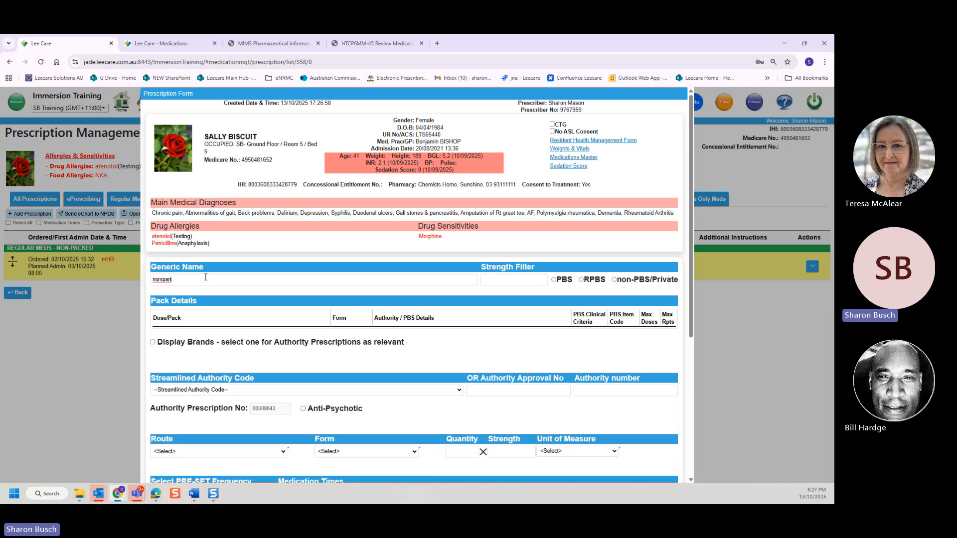
click(176, 293)
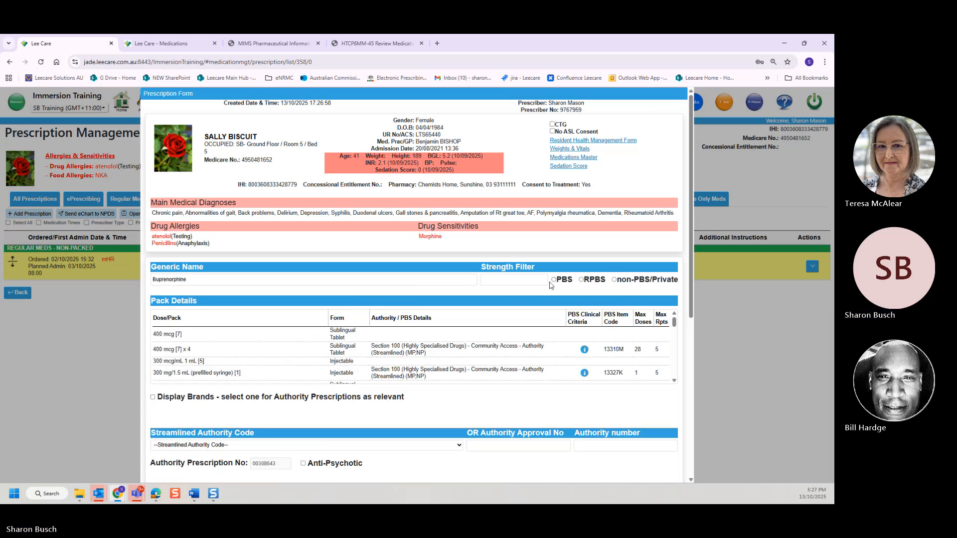
click(553, 280)
text(10)
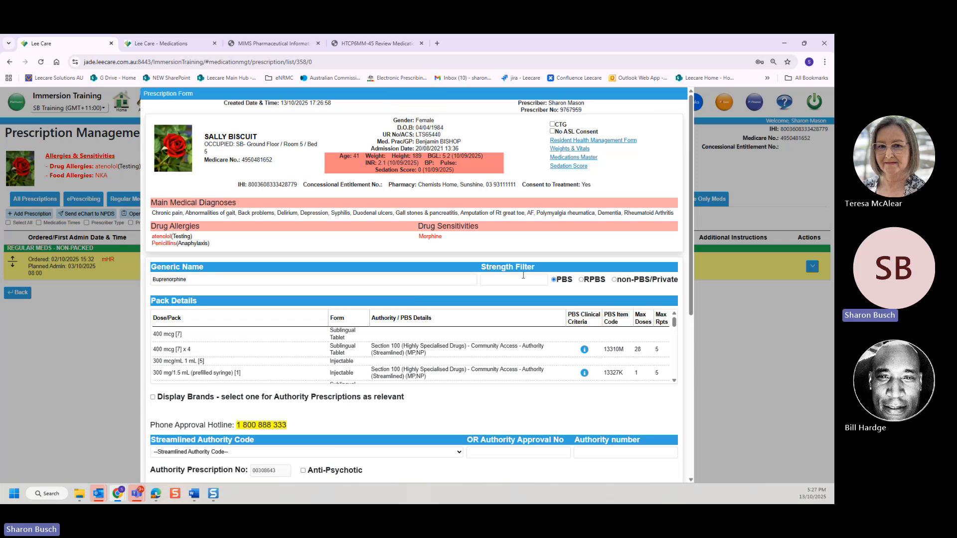
click(410, 334)
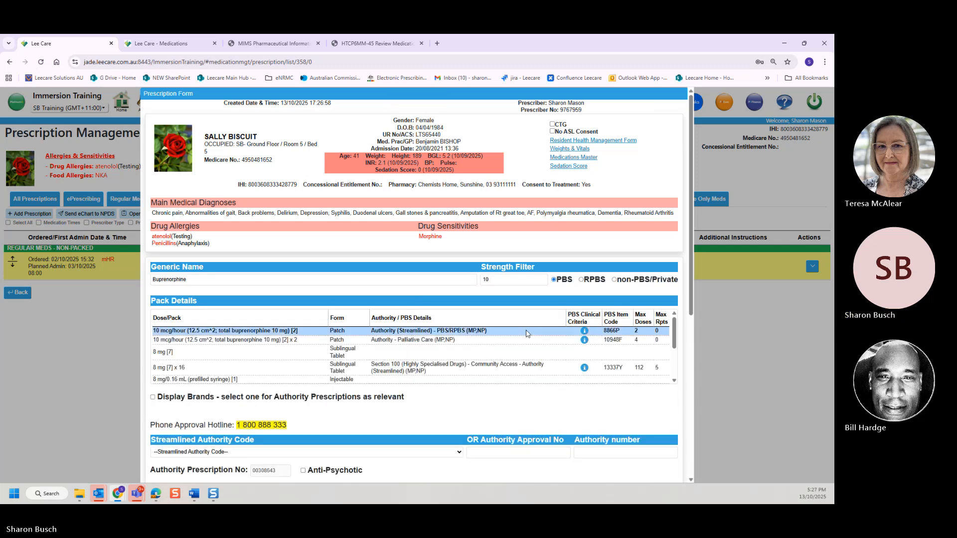
drag(690, 283, 697, 320)
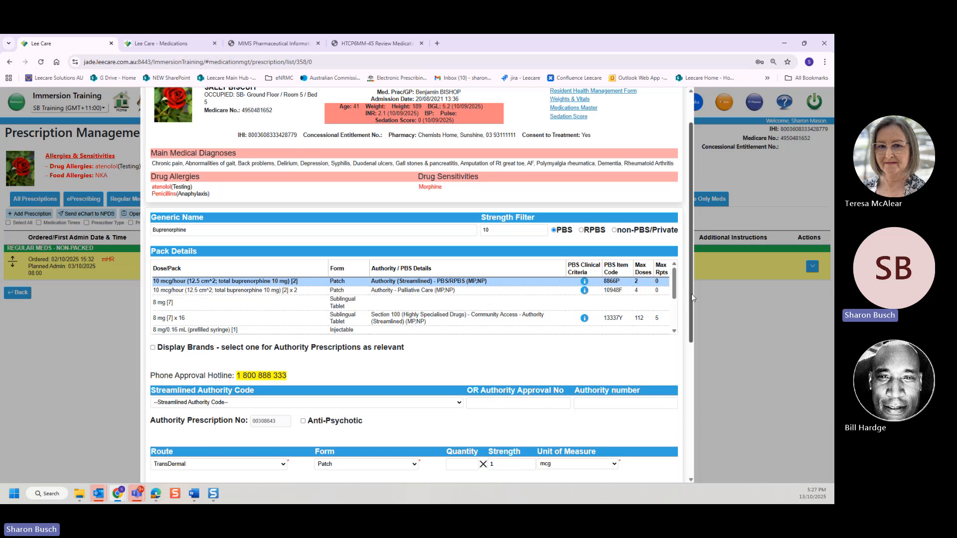
drag(692, 294, 707, 358)
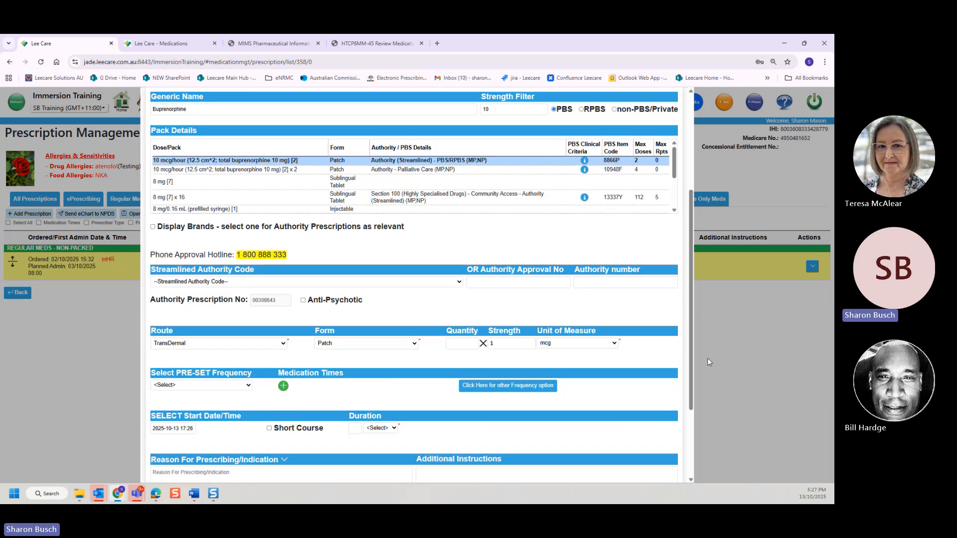
- Set the duration to 6 months and the reason for prescribing to Pain Management
text(6)
click(388, 429)
click(393, 472)
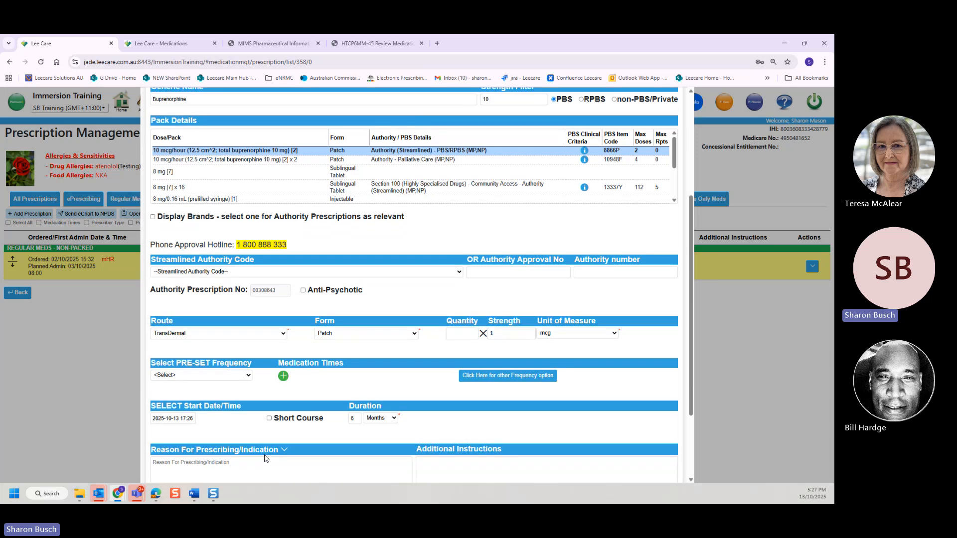
scroll(393, 472, down, 1)
click(284, 450)
click(313, 392)
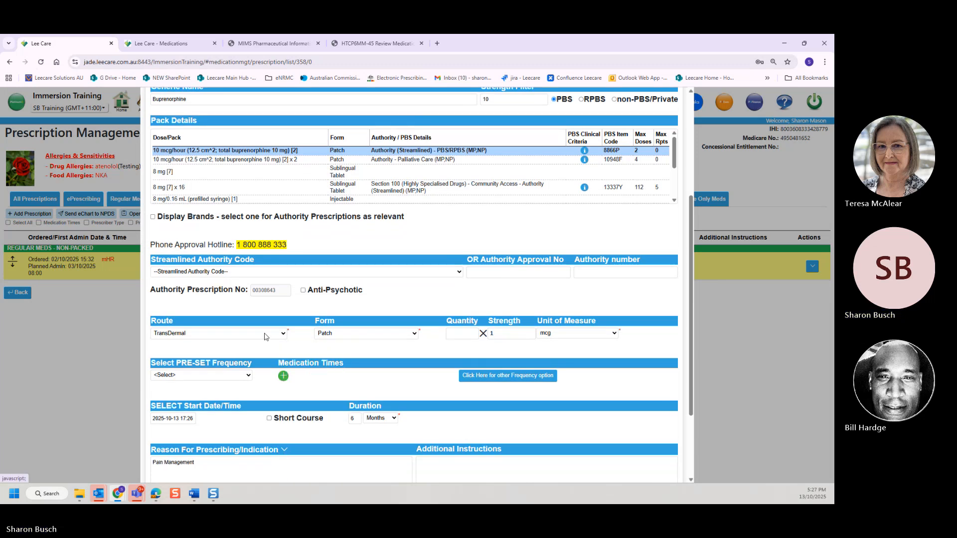
- Enter quantity 1, strength 10 mcg, dosed weekly on Tuesday at 08:00
click(463, 339)
text(1)
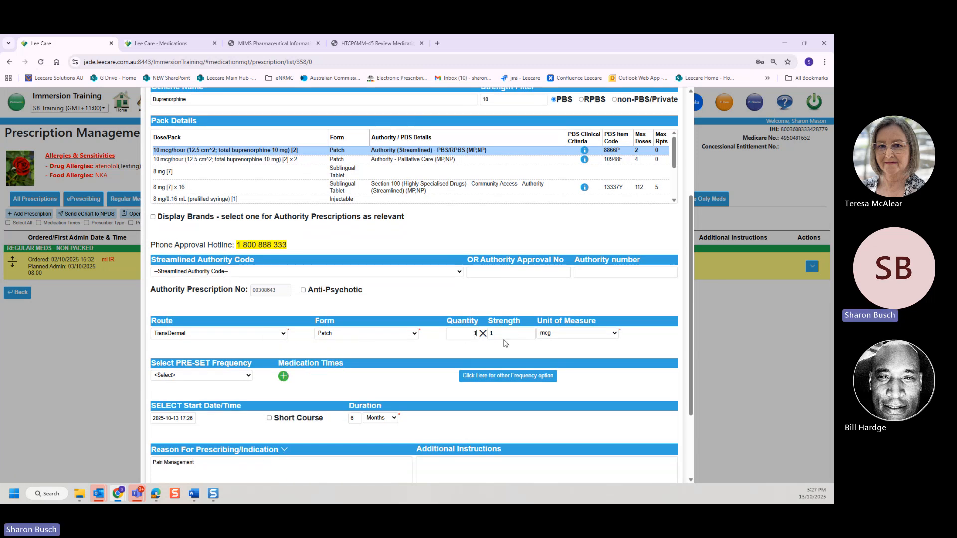
click(502, 335)
text(0)
click(244, 376)
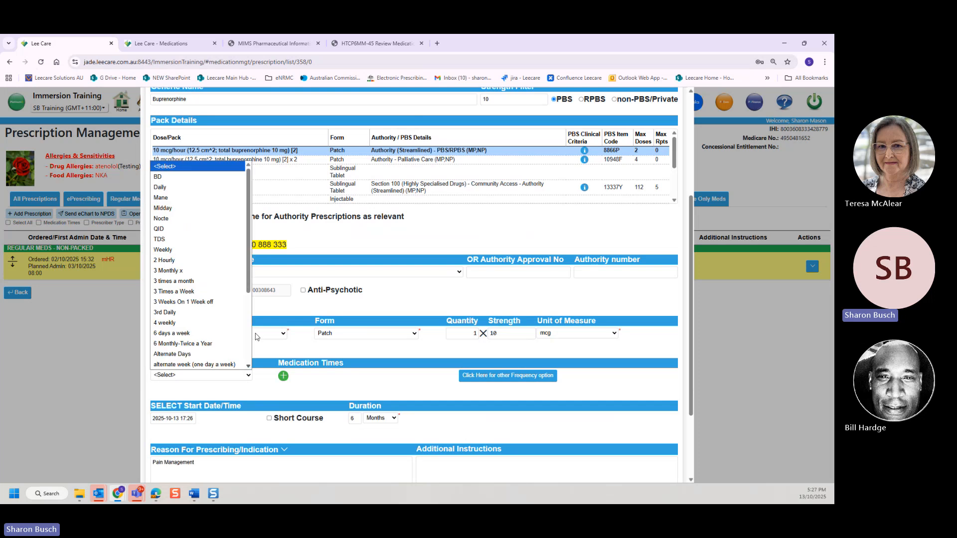
click(208, 252)
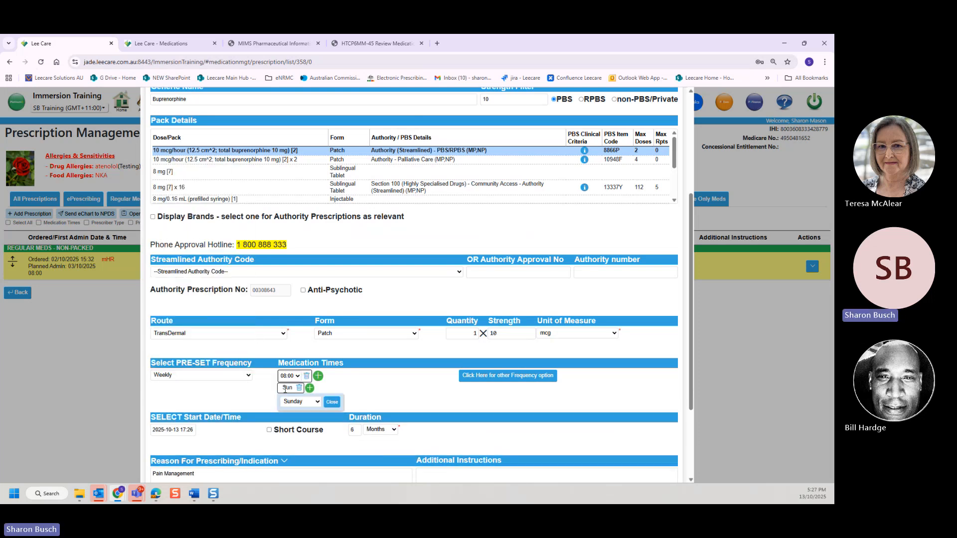
click(287, 388)
click(301, 402)
click(302, 435)
scroll(512, 432, down, 1)
scroll(523, 426, down, 2)
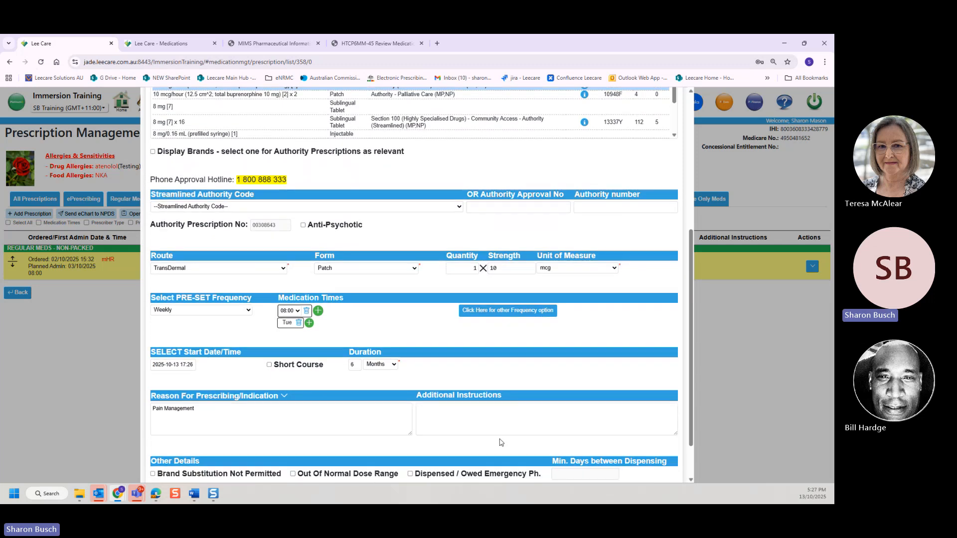
- Try saving the order, then review the duration and authority code errors and 8866P PBS criteria
click(445, 472)
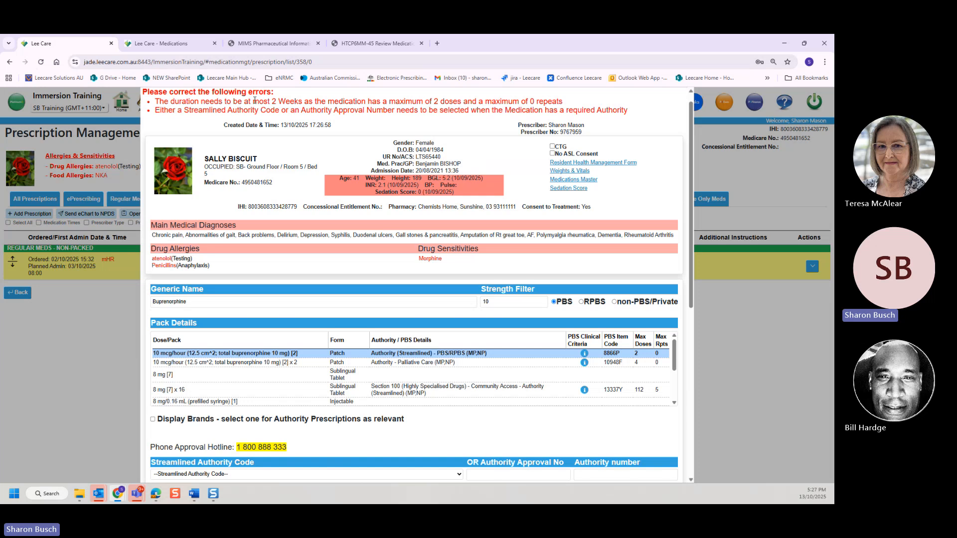
drag(214, 109, 432, 111)
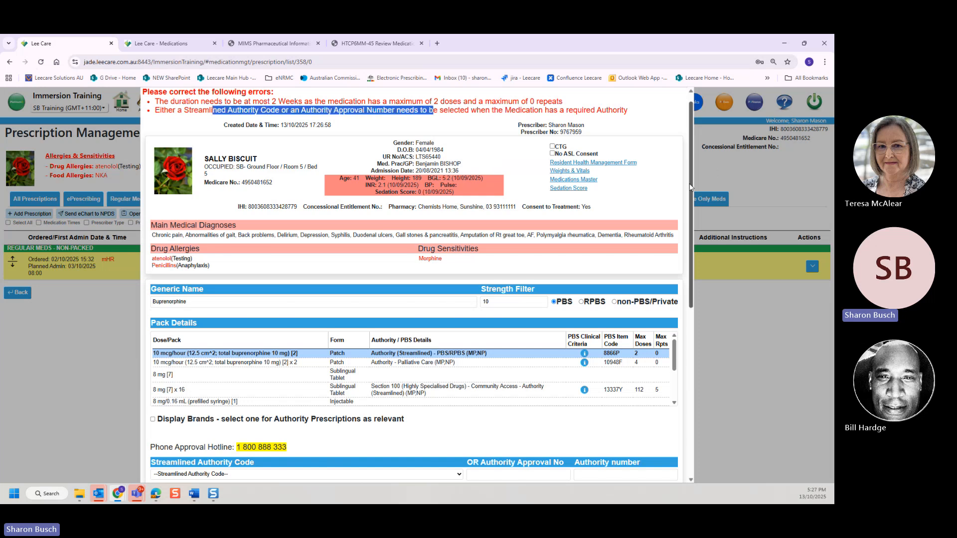
drag(689, 184, 701, 238)
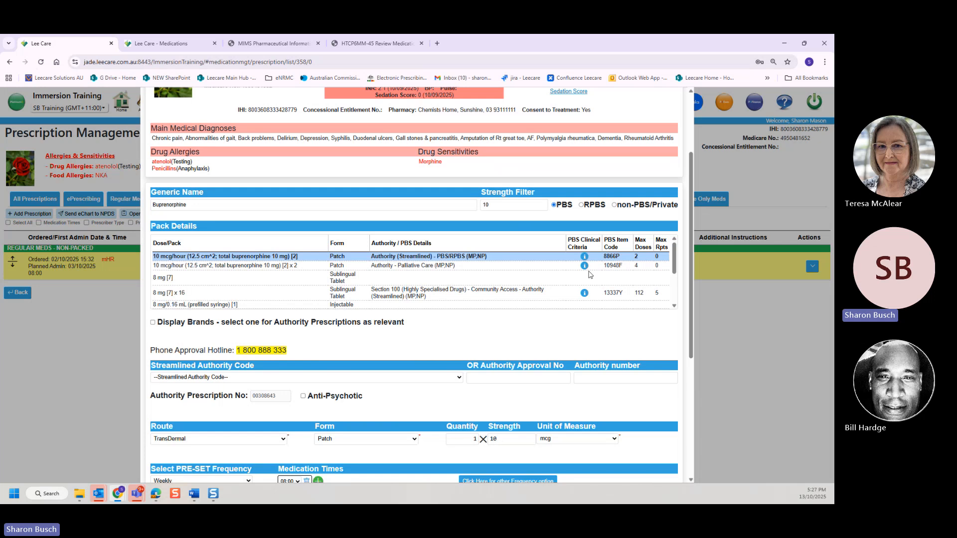
click(584, 256)
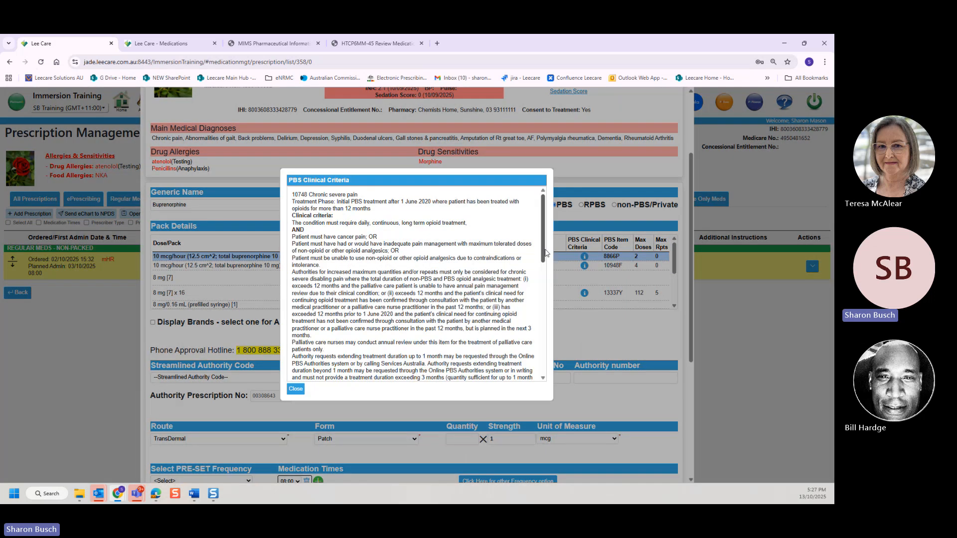
drag(543, 232, 546, 254)
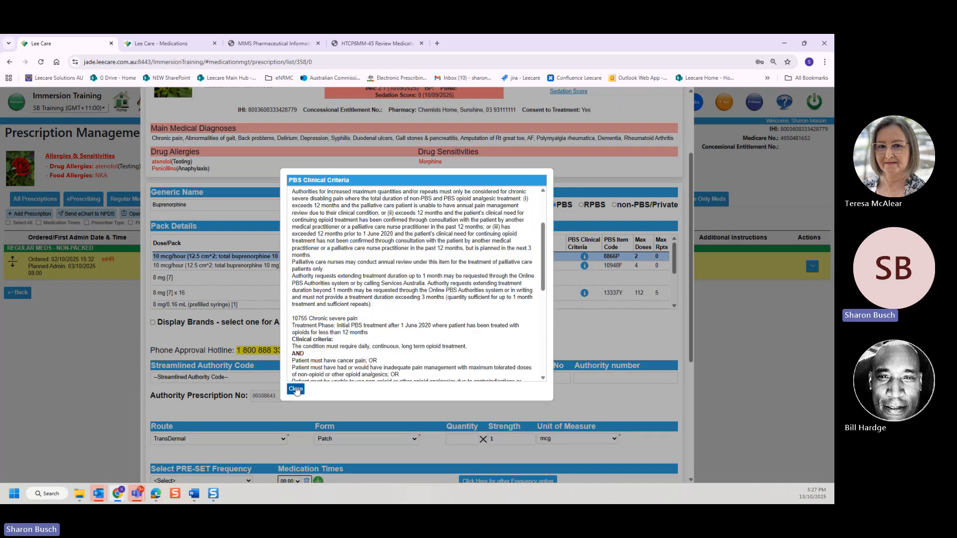
click(296, 389)
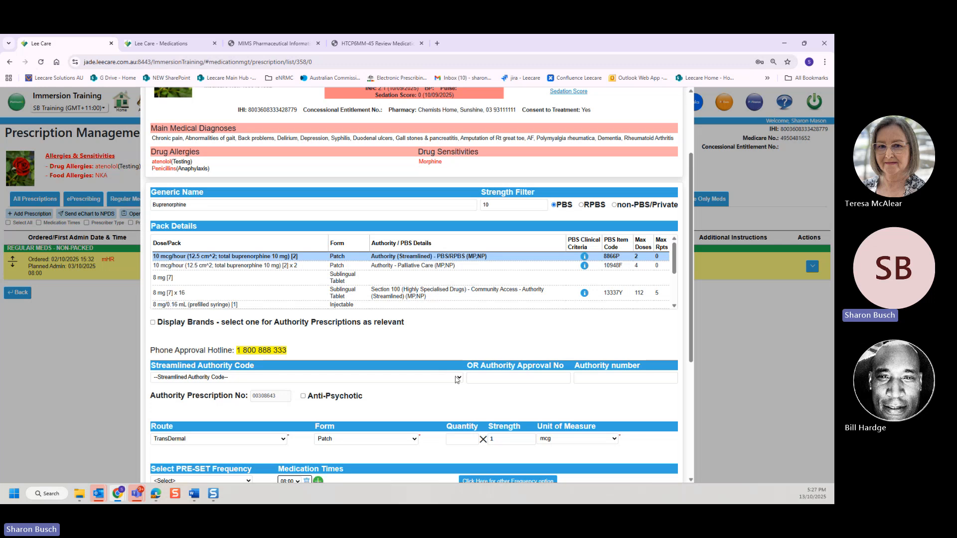
- Choose streamlined authority code 10752 and re-enter quantity 1, strength 10 mcg, weekly frequency
click(457, 379)
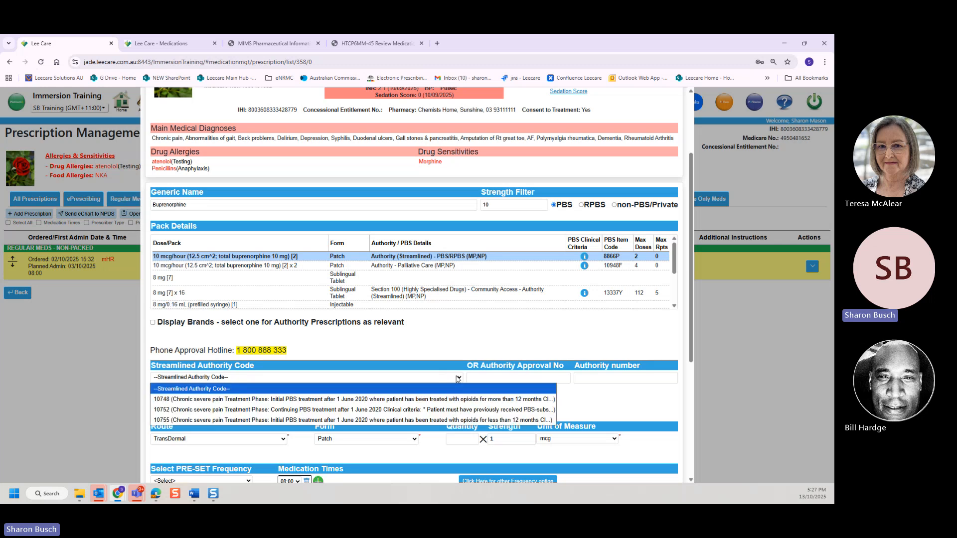
click(463, 409)
click(472, 441)
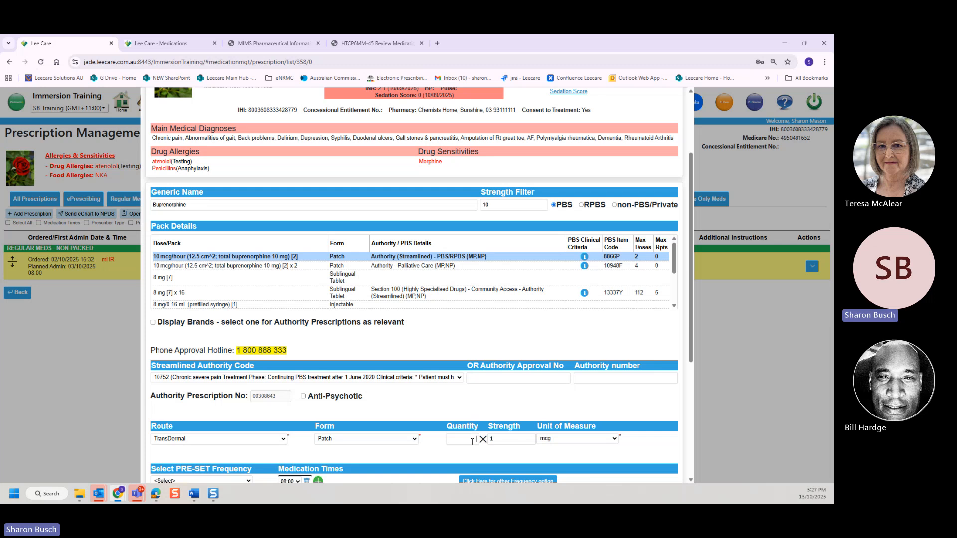
click(496, 442)
text(10)
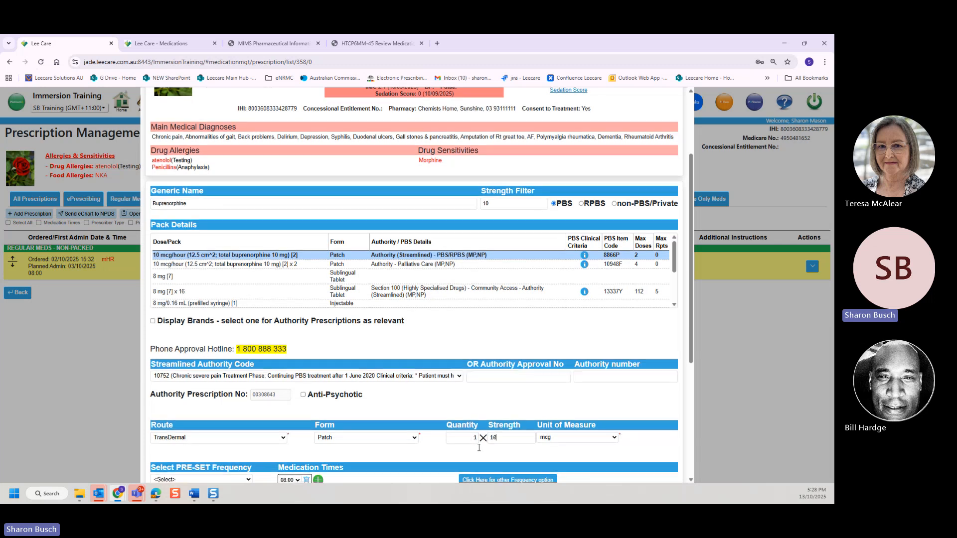
scroll(234, 390, down, 1)
click(230, 451)
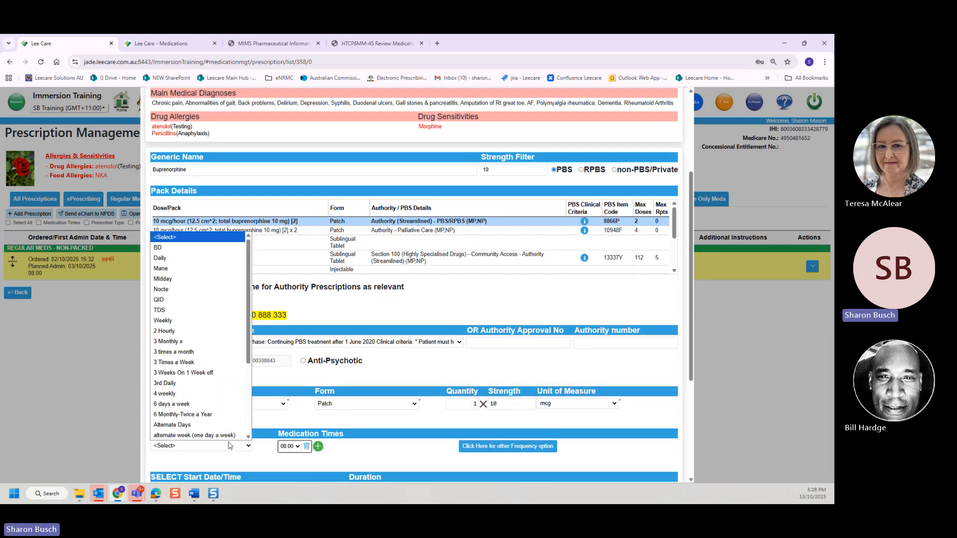
click(163, 320)
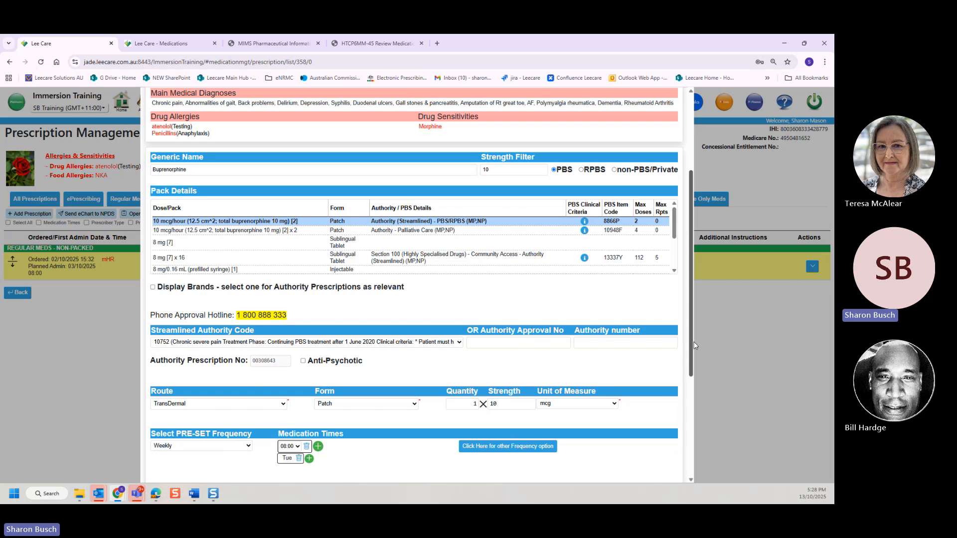
- Set the prescription duration to 2 weeks
drag(692, 344, 701, 414)
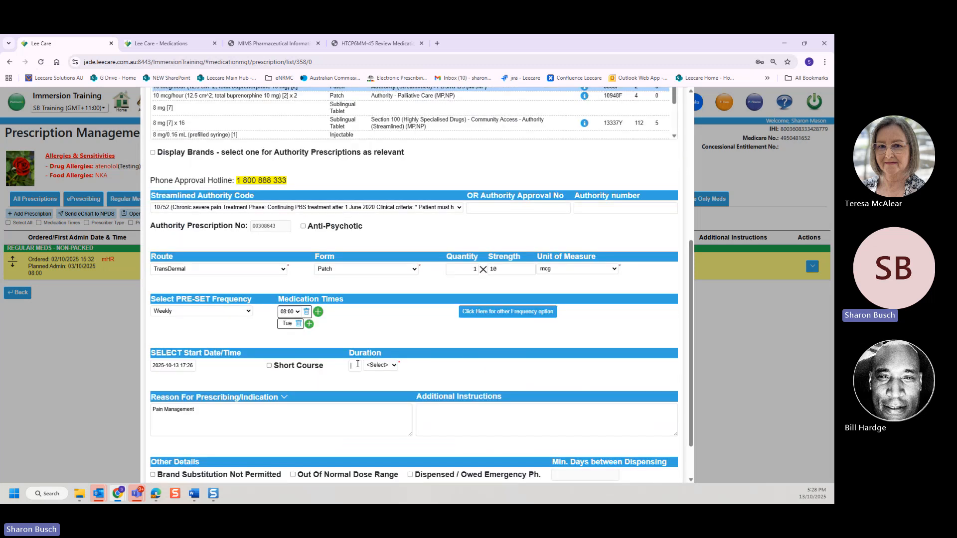
scroll(696, 304, up, 4)
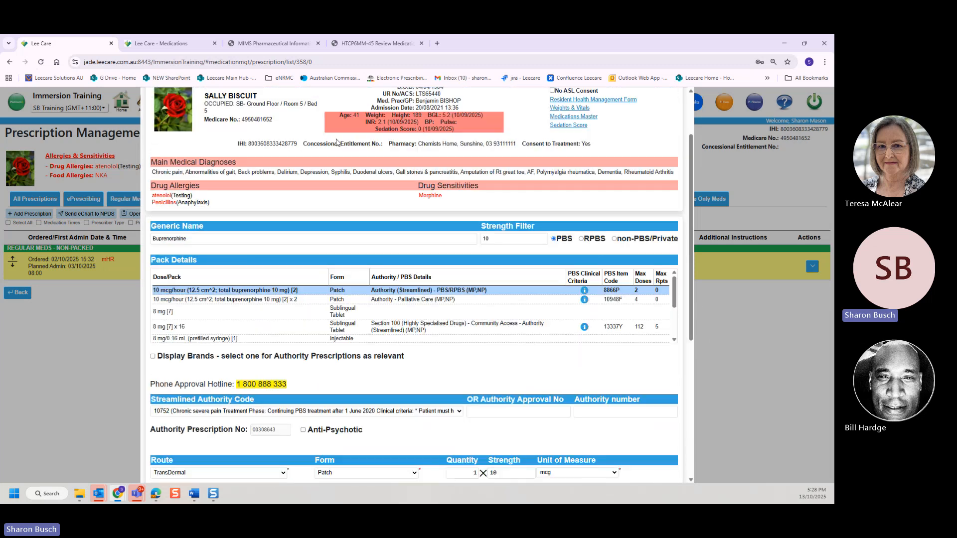
drag(692, 316, 725, 399)
text(2)
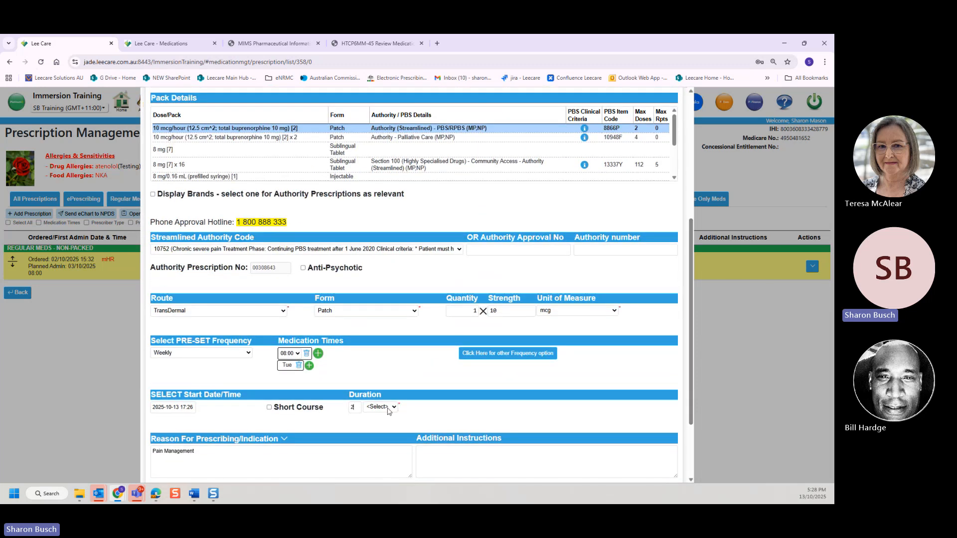
click(390, 407)
click(397, 437)
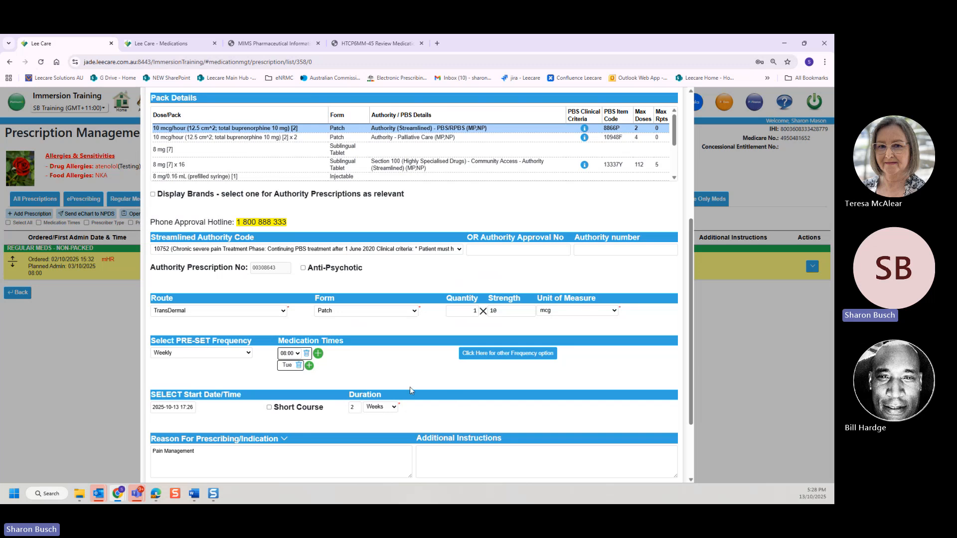
scroll(692, 411, down, 2)
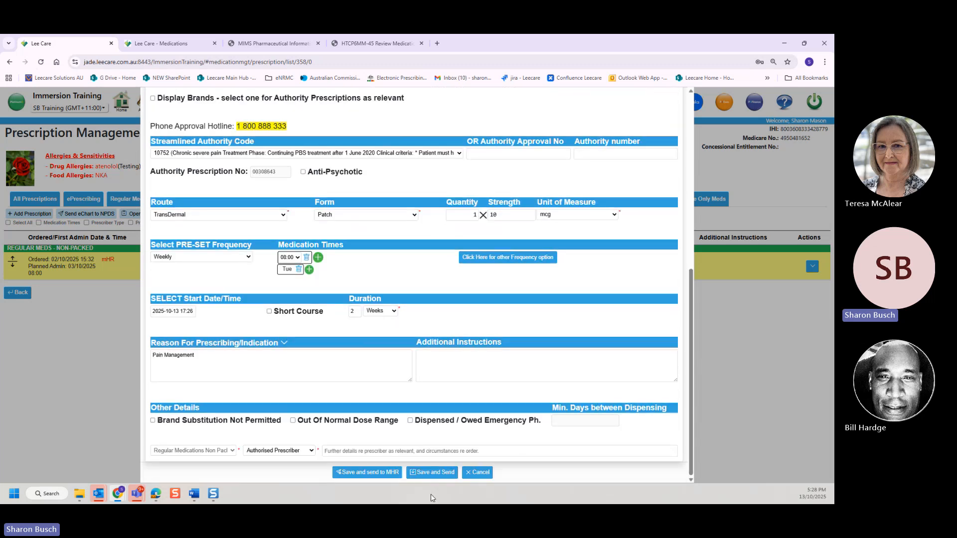
click(433, 473)
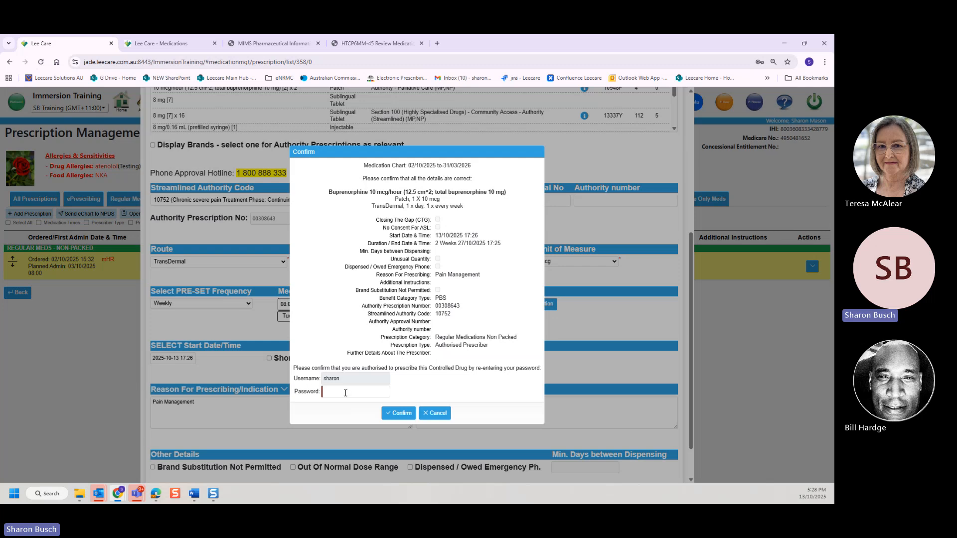
click(434, 413)
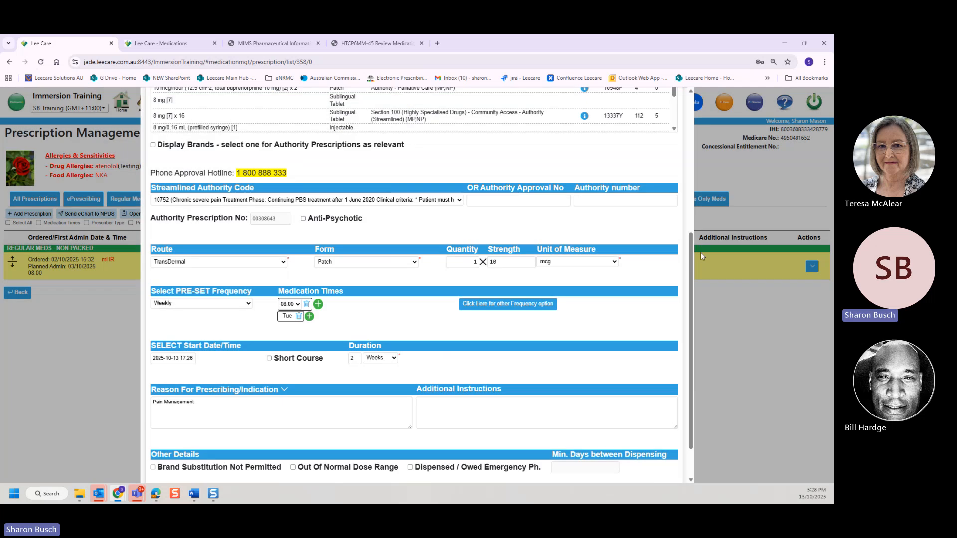
drag(692, 265, 693, 192)
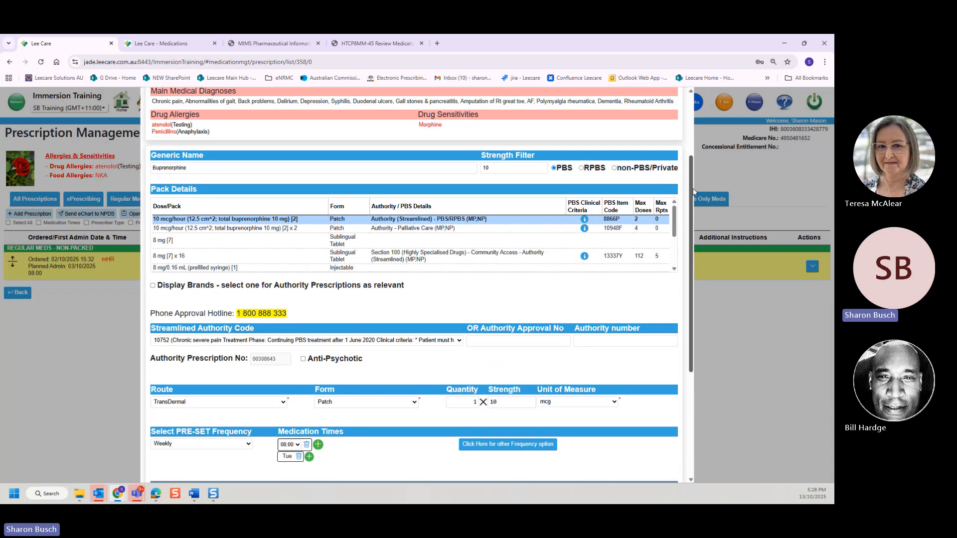
- Switch to palliative care pack 10948F, which has no authority codes, and enter quantity 1
click(384, 229)
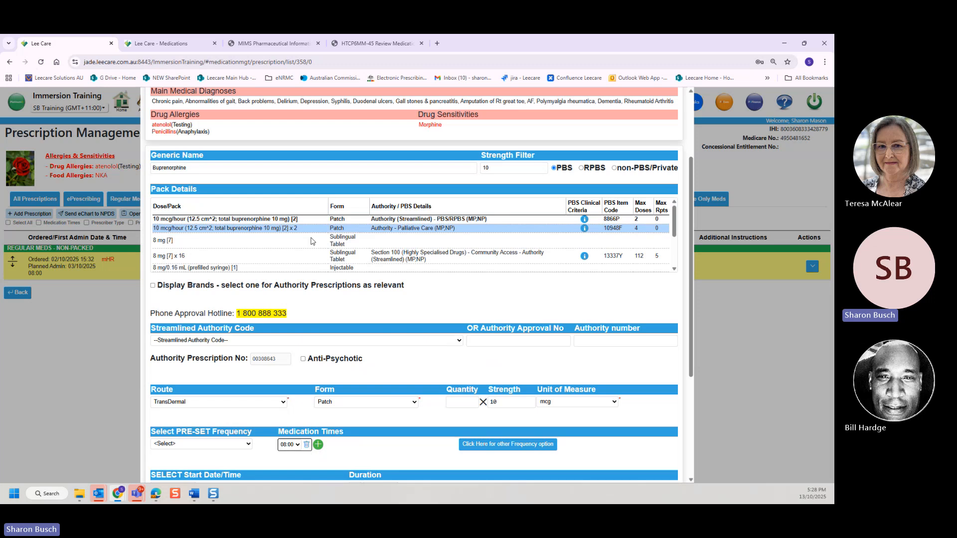
mouse_move(302, 233)
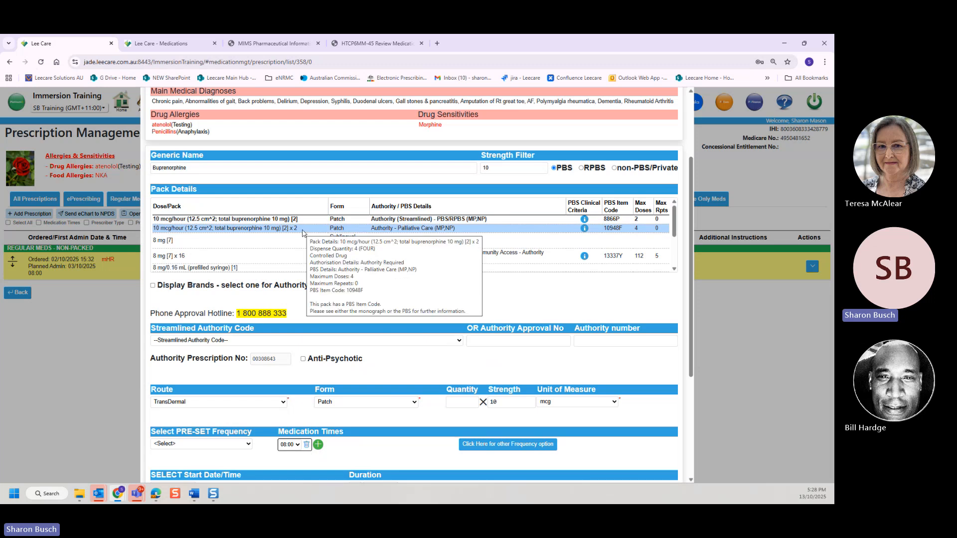
click(374, 341)
click(374, 341)
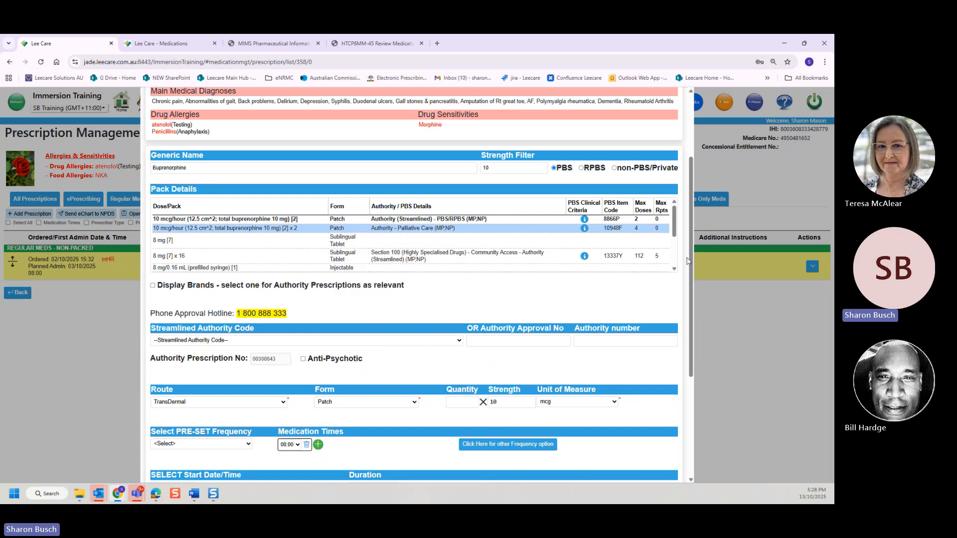
scroll(691, 256, down, 2)
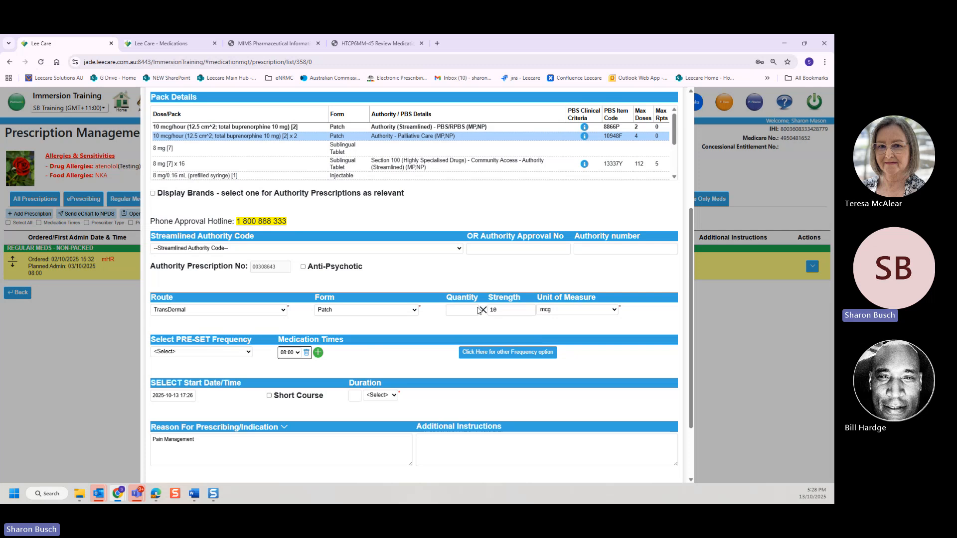
click(474, 310)
text(1)
- Set the benefit category to PBS after briefly trying RPBS
drag(239, 220, 283, 221)
drag(690, 222, 689, 188)
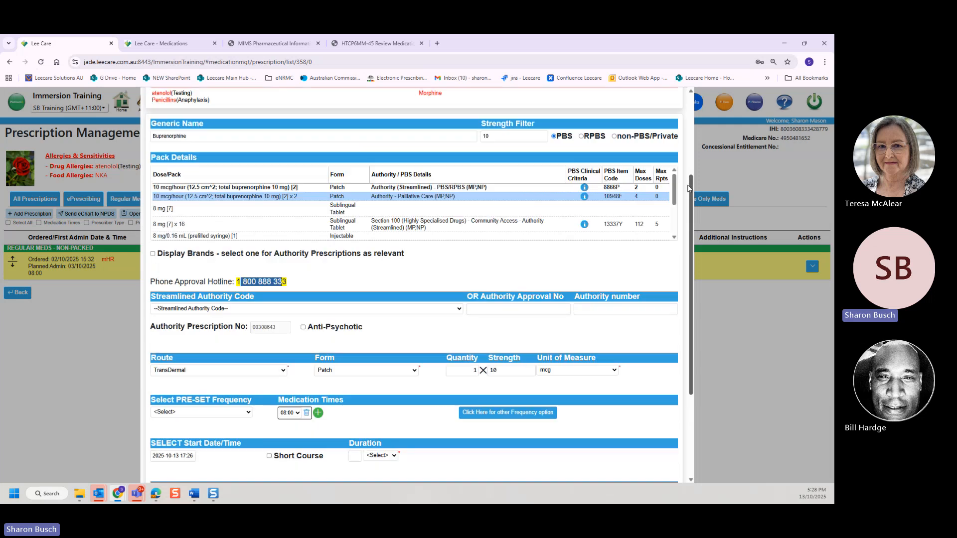
click(590, 137)
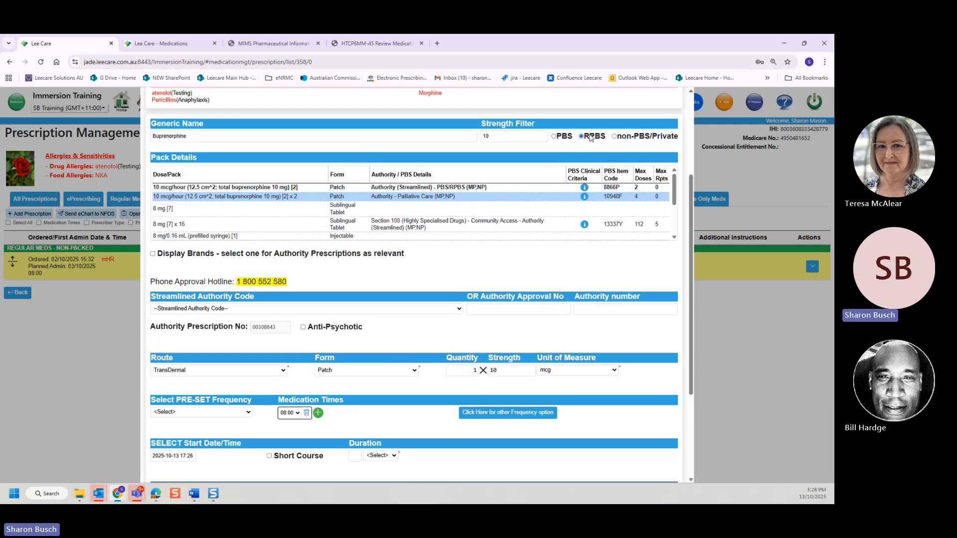
drag(238, 280, 290, 283)
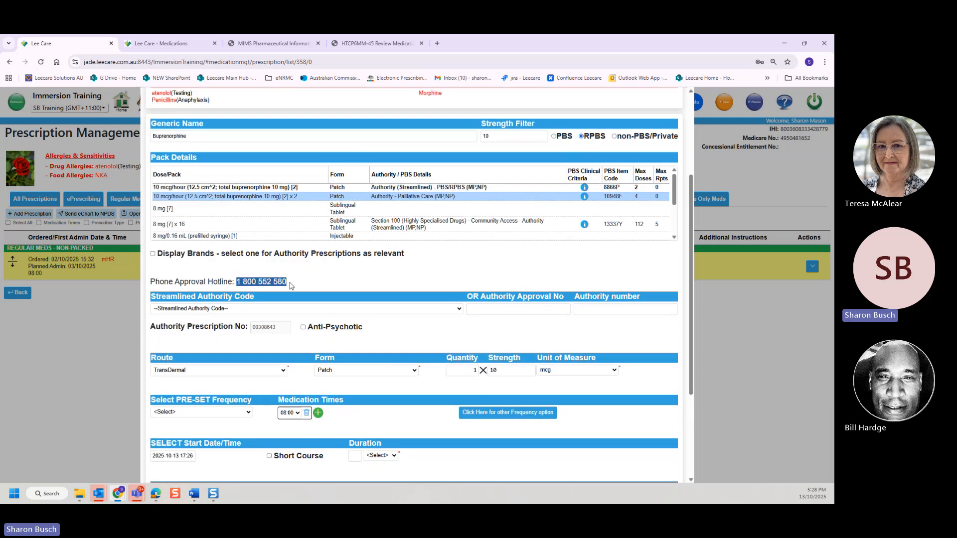
click(555, 136)
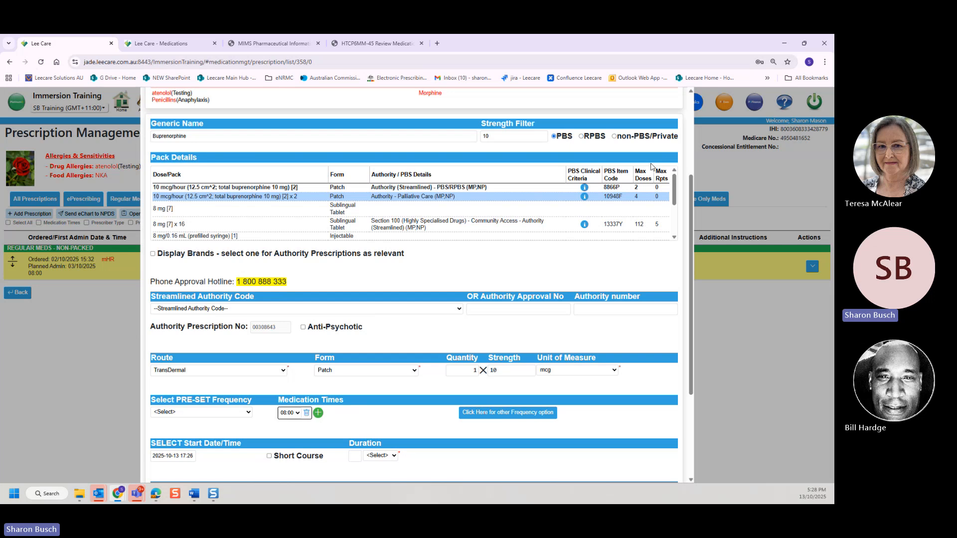
drag(691, 229, 691, 170)
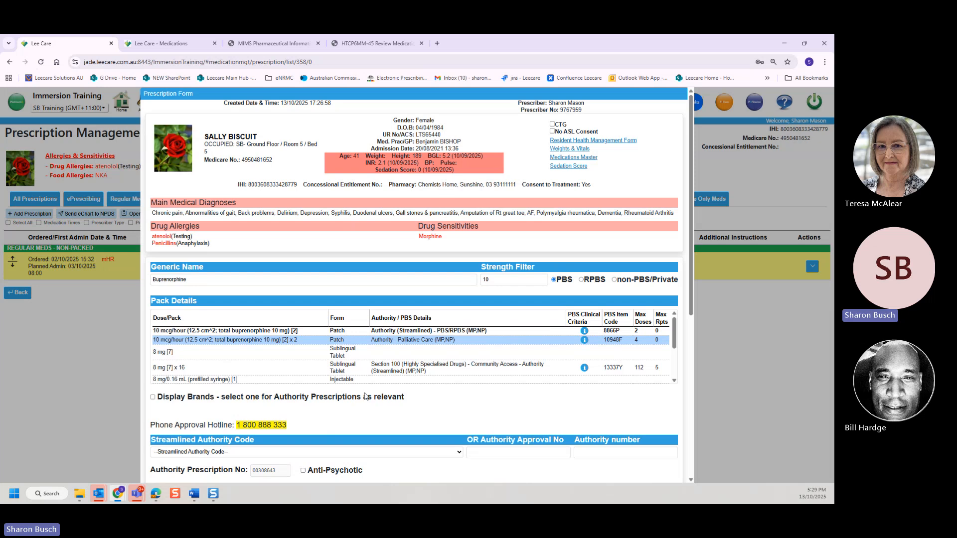
- Set the duration to 6 weeks and save and send the order
scroll(691, 312, down, 2)
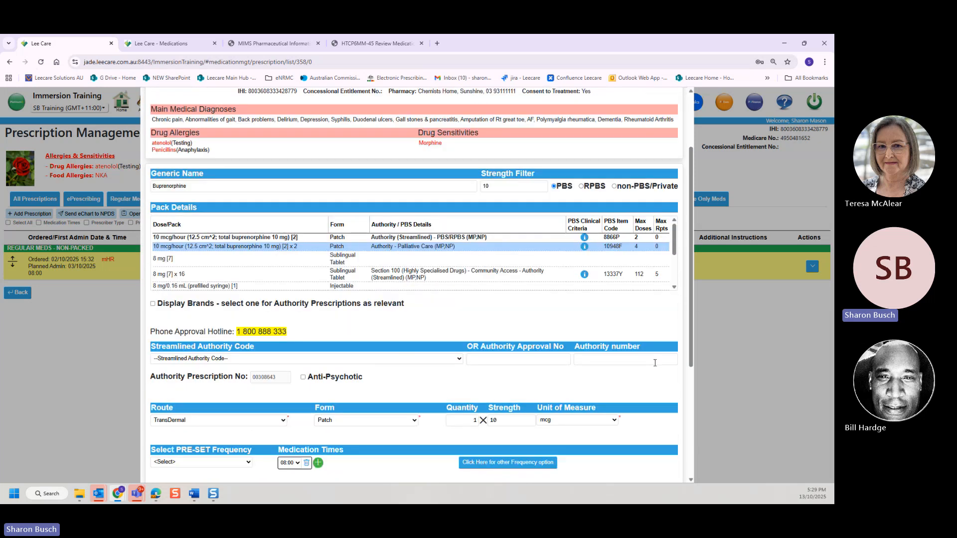
scroll(509, 357, down, 1)
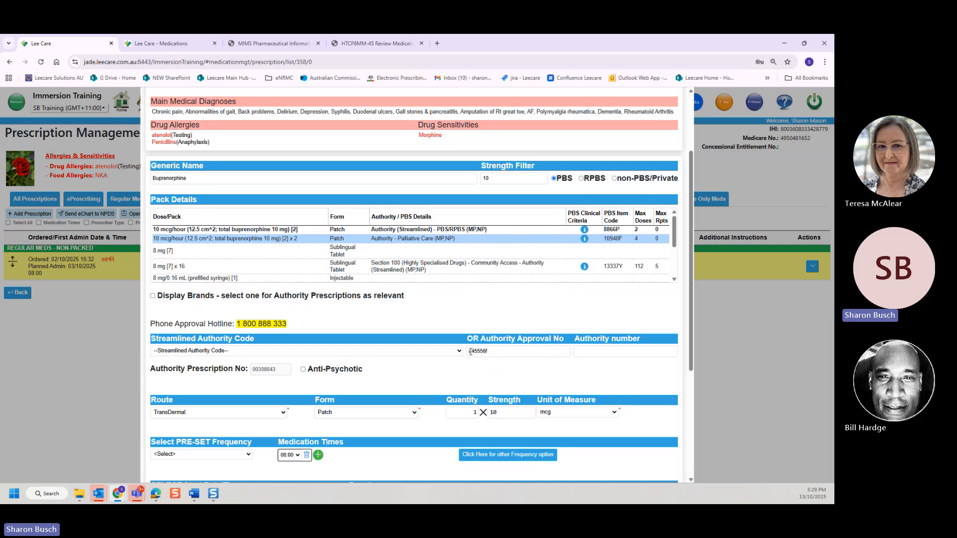
drag(472, 335, 562, 337)
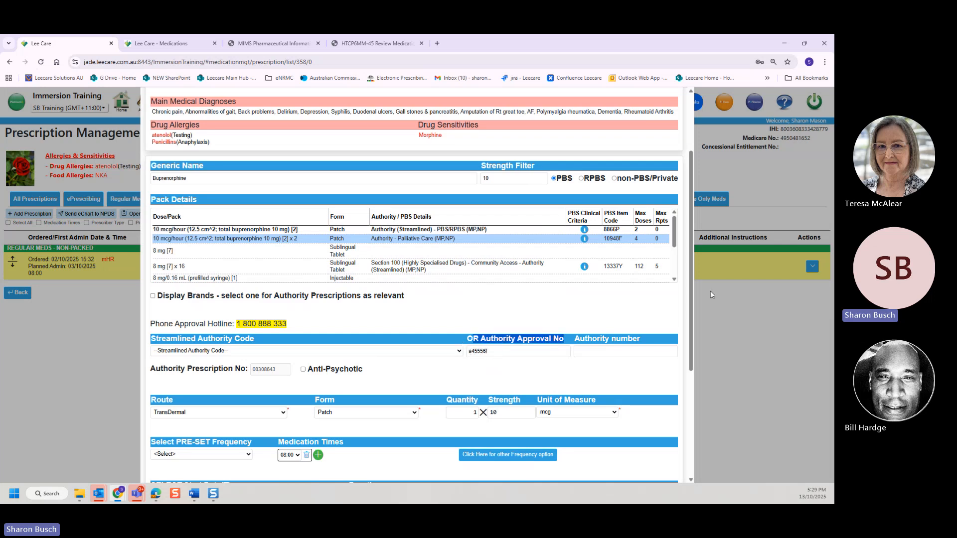
drag(689, 316, 699, 378)
click(356, 388)
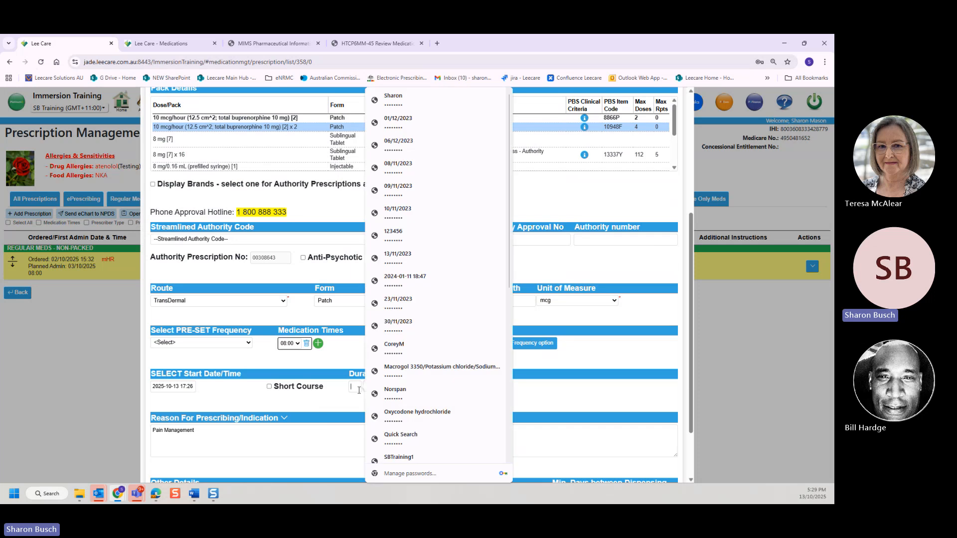
text(6)
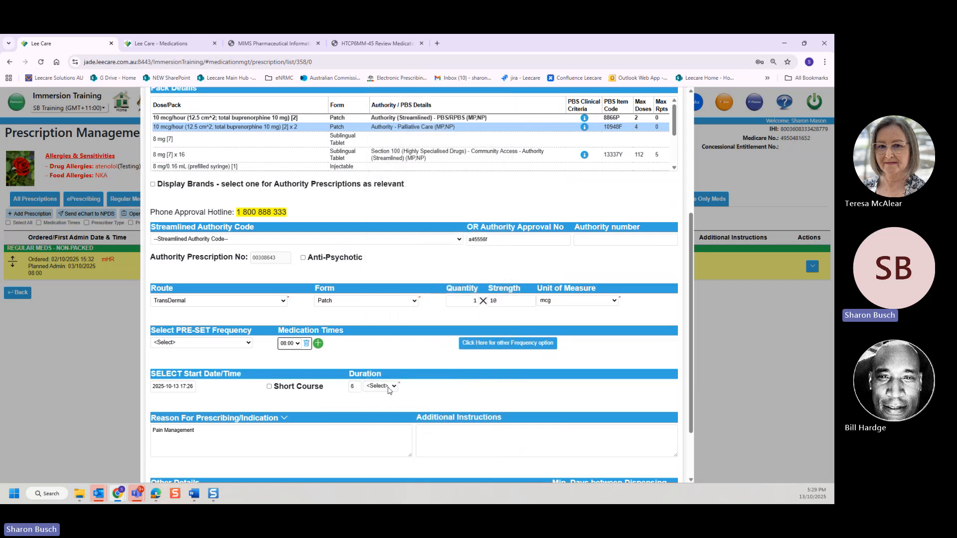
click(386, 386)
click(394, 419)
scroll(547, 402, down, 1)
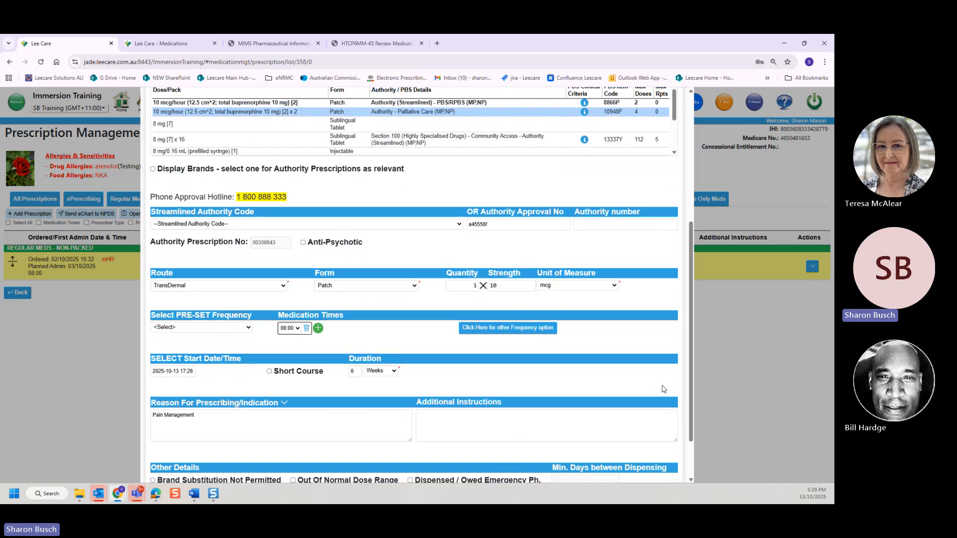
scroll(689, 404, down, 2)
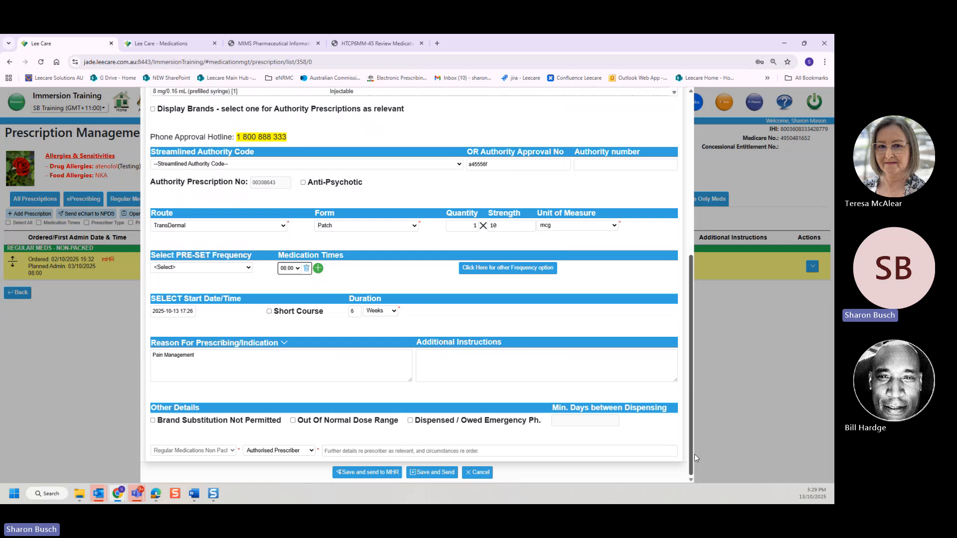
click(416, 474)
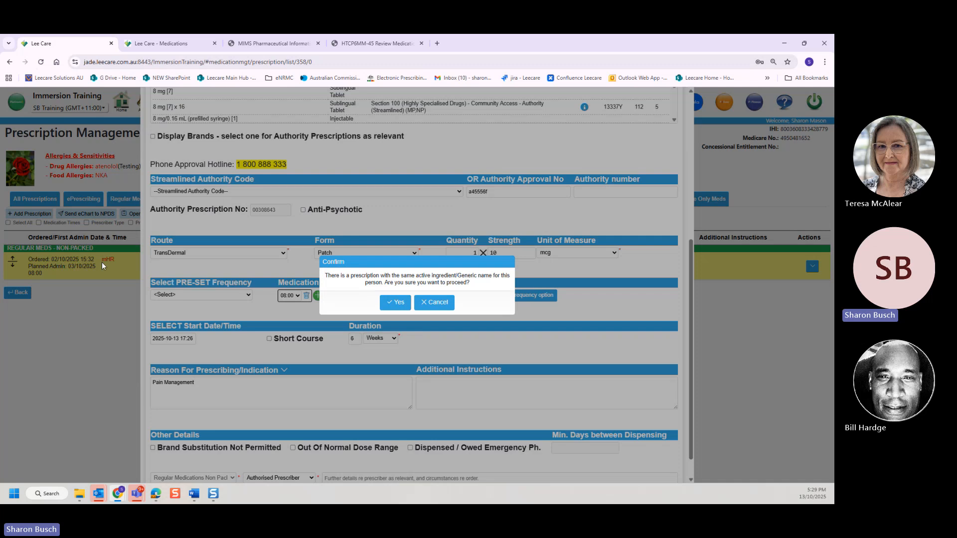
- Accept the duplicate-ingredient warning, start from today's 08:00 dose, and confirm with the prescriber's password
click(397, 302)
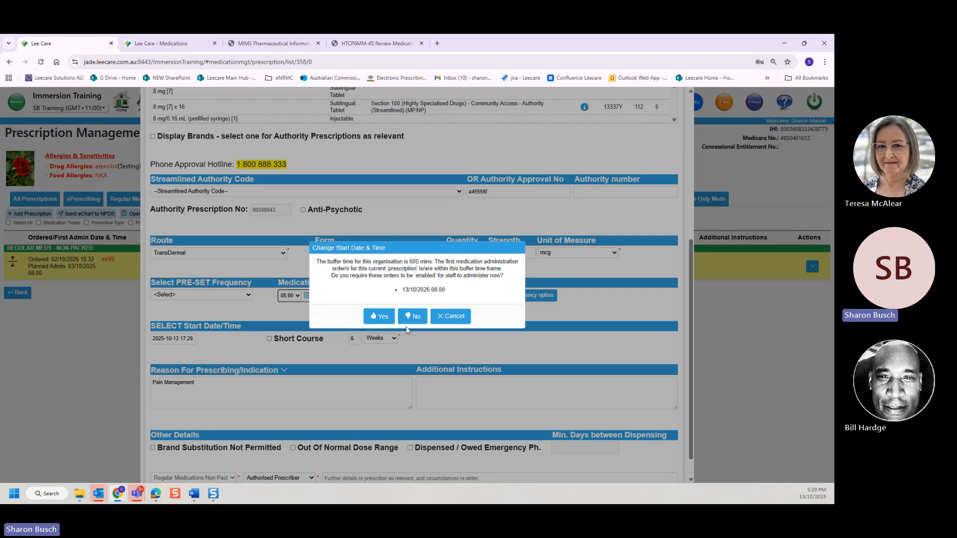
click(380, 319)
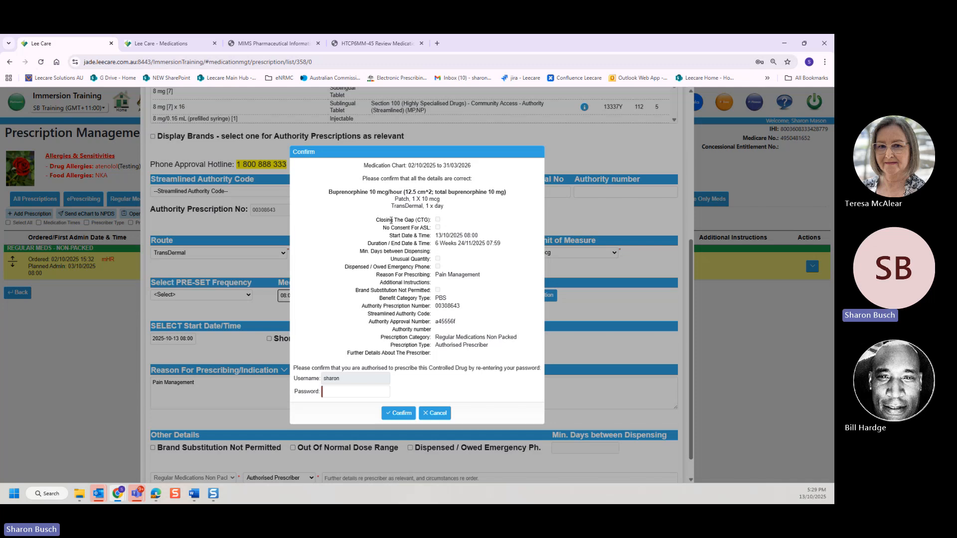
click(353, 392)
click(417, 104)
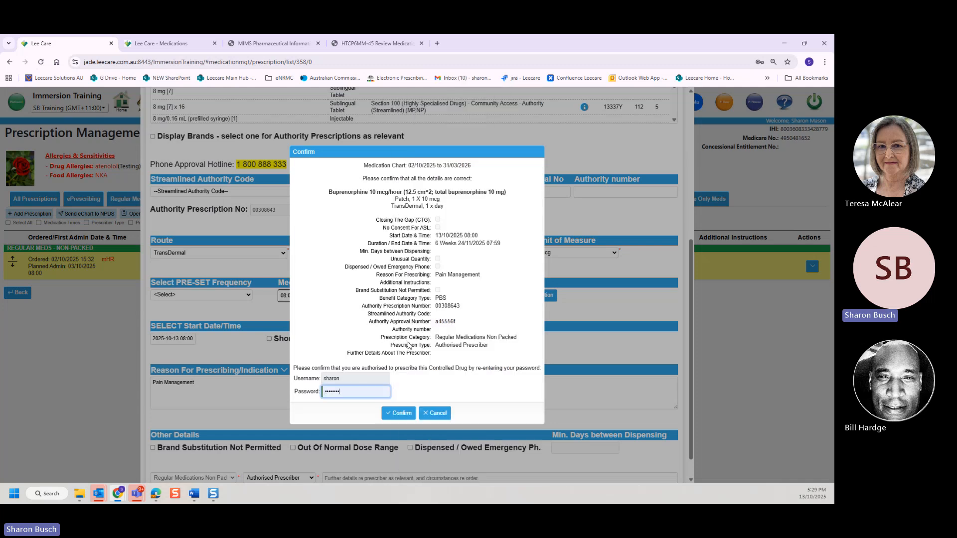
click(401, 416)
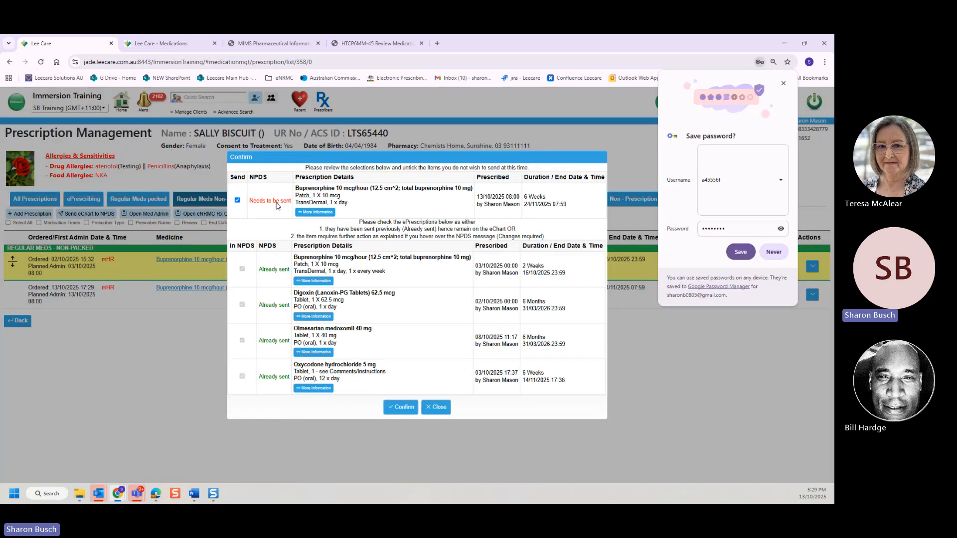
- Send the order to NPDS, dismiss the HPIO invalid error, and view Regular Meds Packed
click(783, 83)
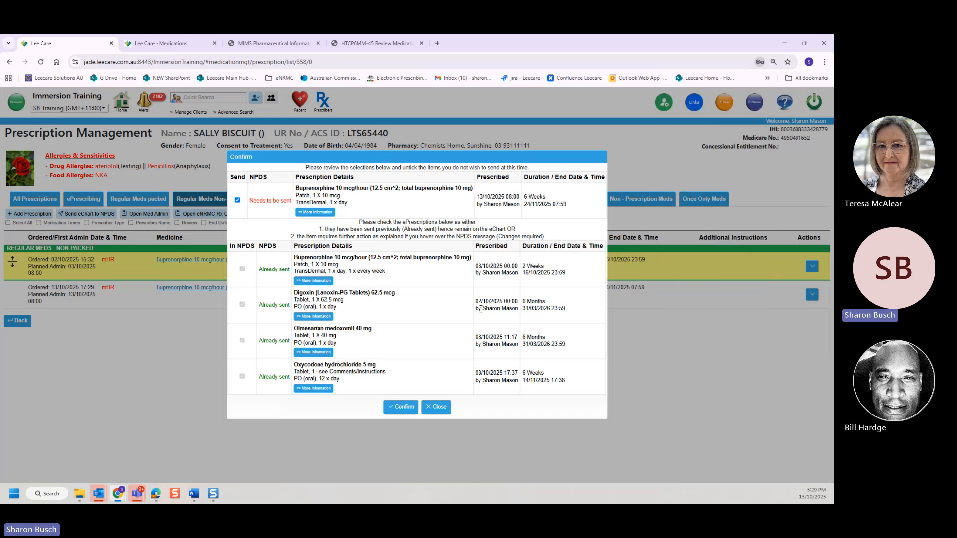
click(410, 411)
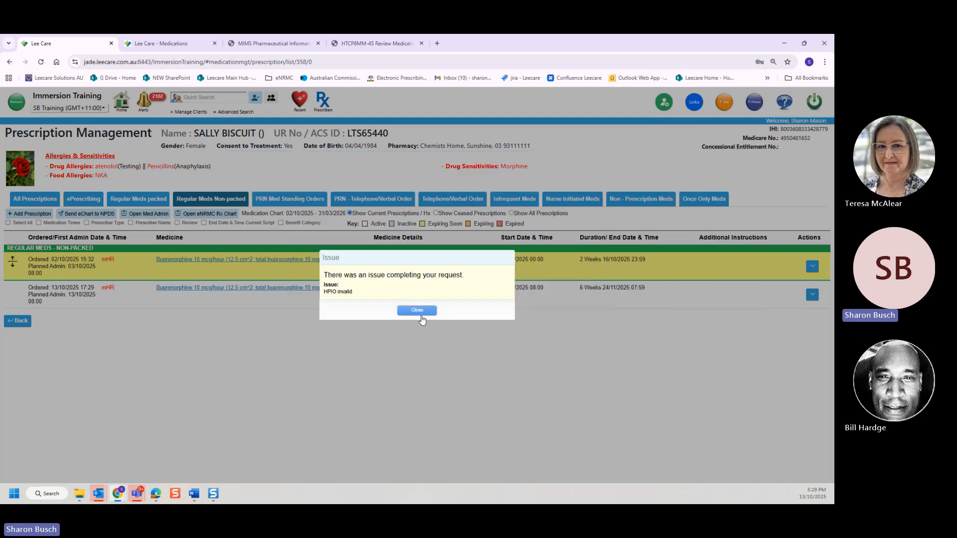
click(417, 311)
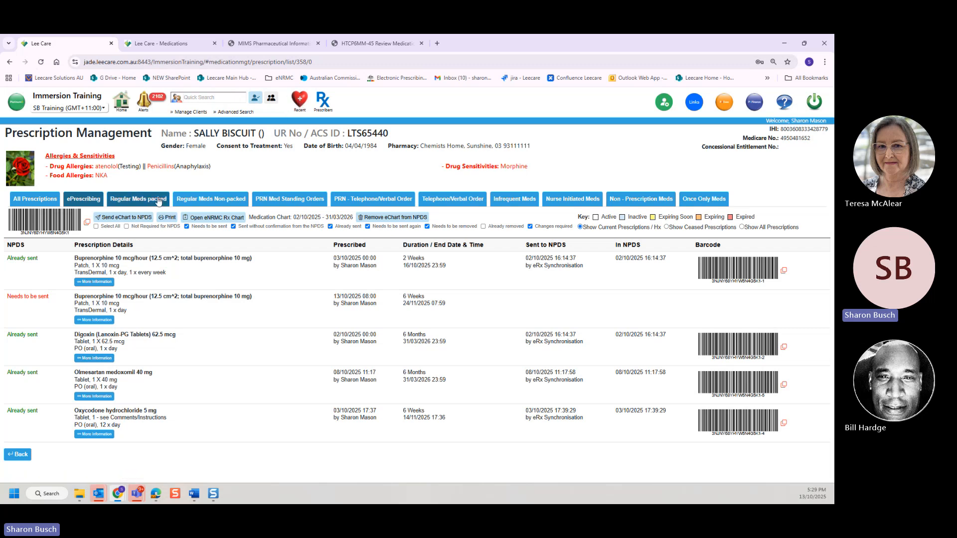
click(138, 200)
- Review all the resident's prescriptions, then return Home and open the alerts list
click(34, 199)
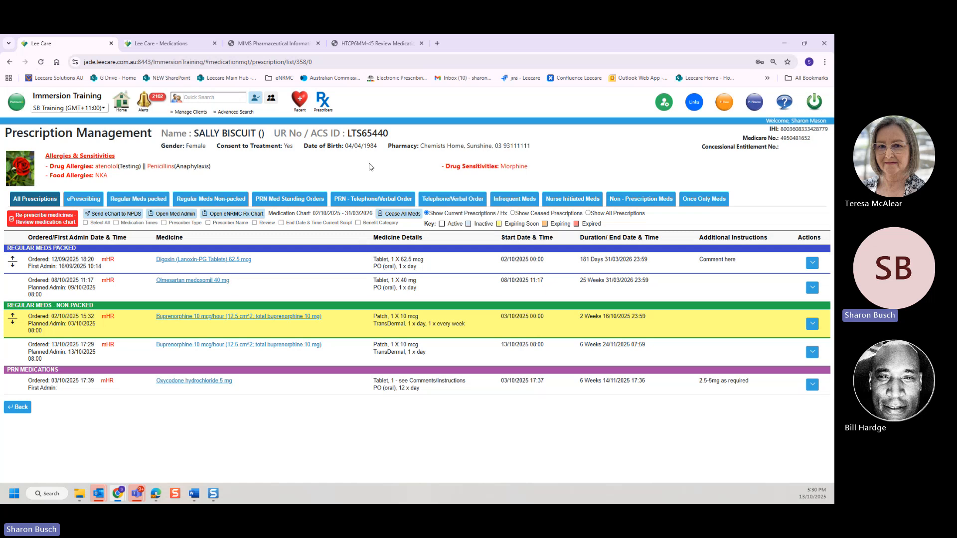
click(124, 104)
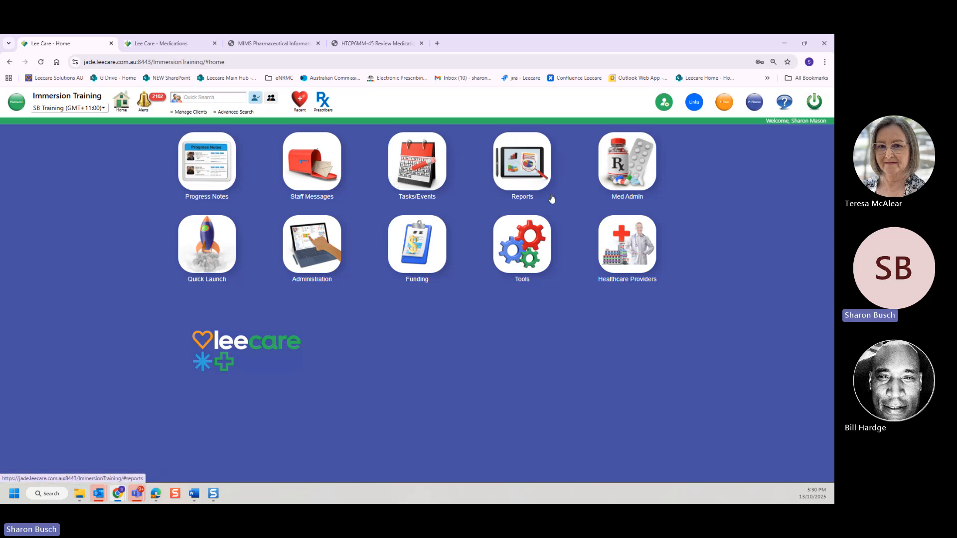
click(145, 102)
- Check the Medication Management alerts, then log out and sign in as another staff member
click(160, 138)
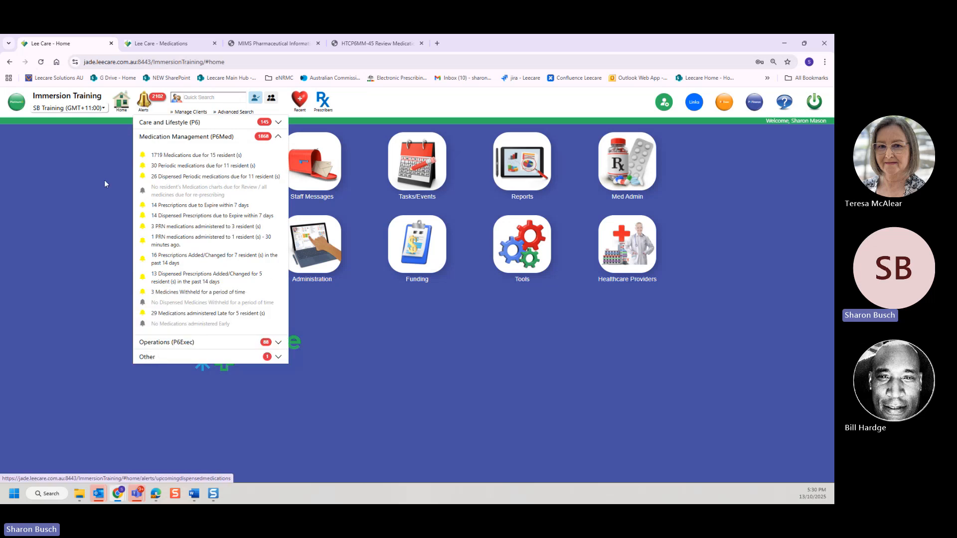
click(739, 261)
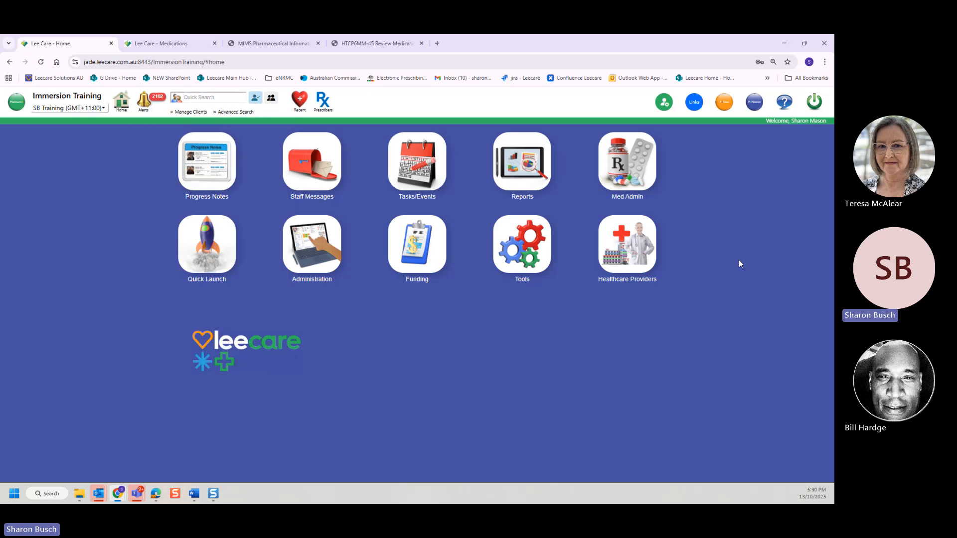
click(813, 104)
click(379, 287)
text(Zara)
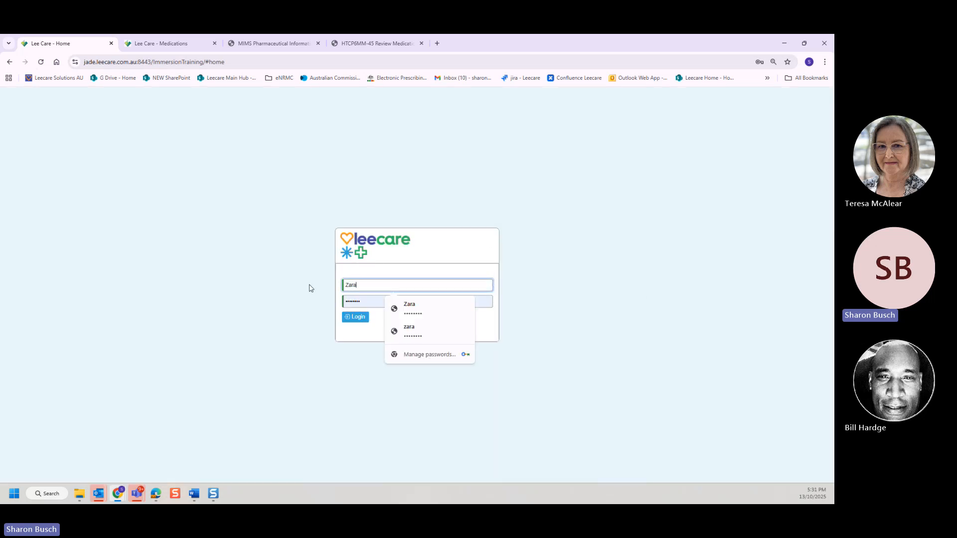
click(426, 305)
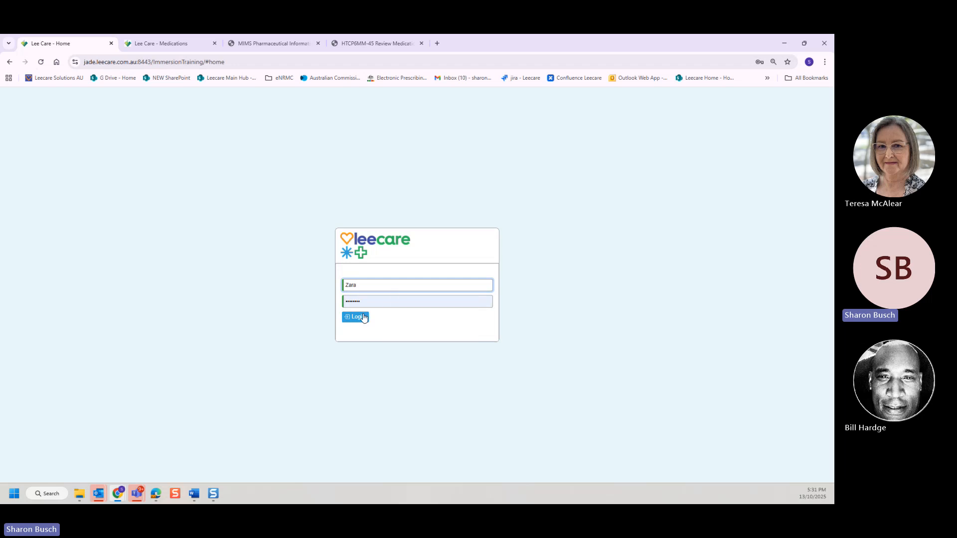
click(361, 317)
- Review the second user's Medication Management alerts, then sign back in as the original user and open alerts
click(146, 102)
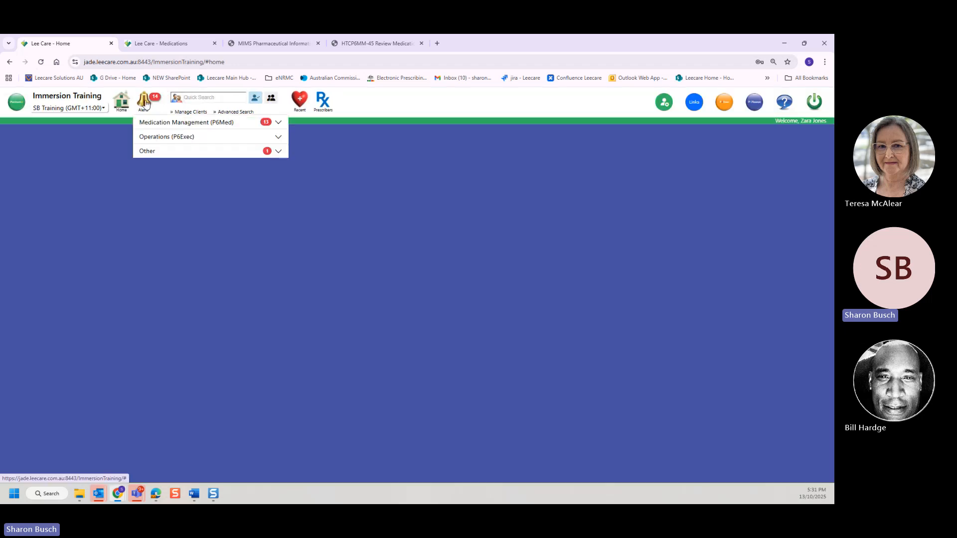
click(164, 122)
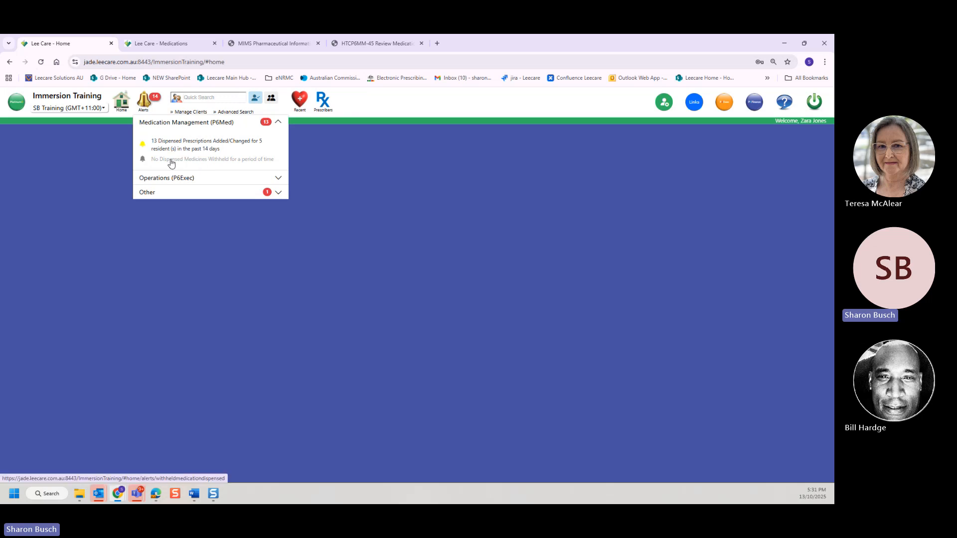
click(809, 106)
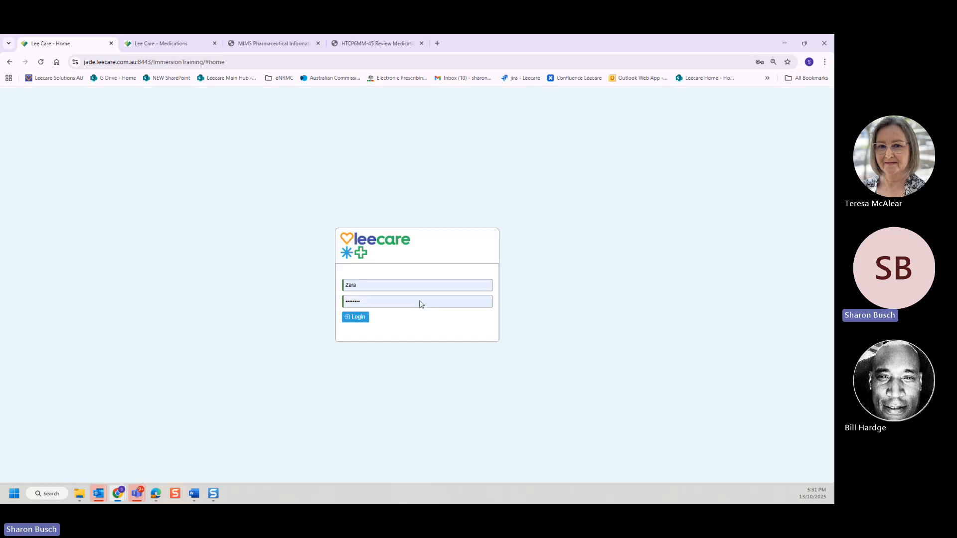
double_click(362, 285)
text(Sharon)
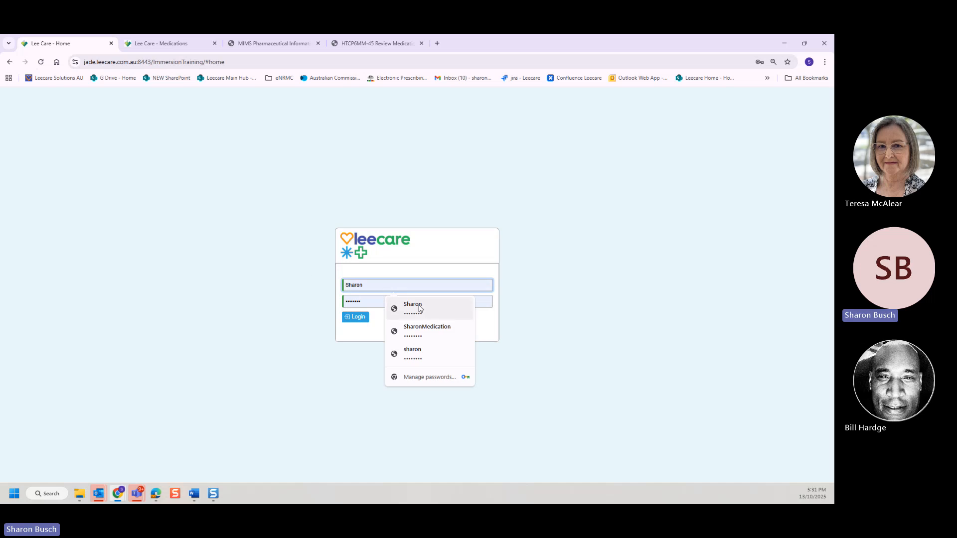
click(413, 305)
click(355, 317)
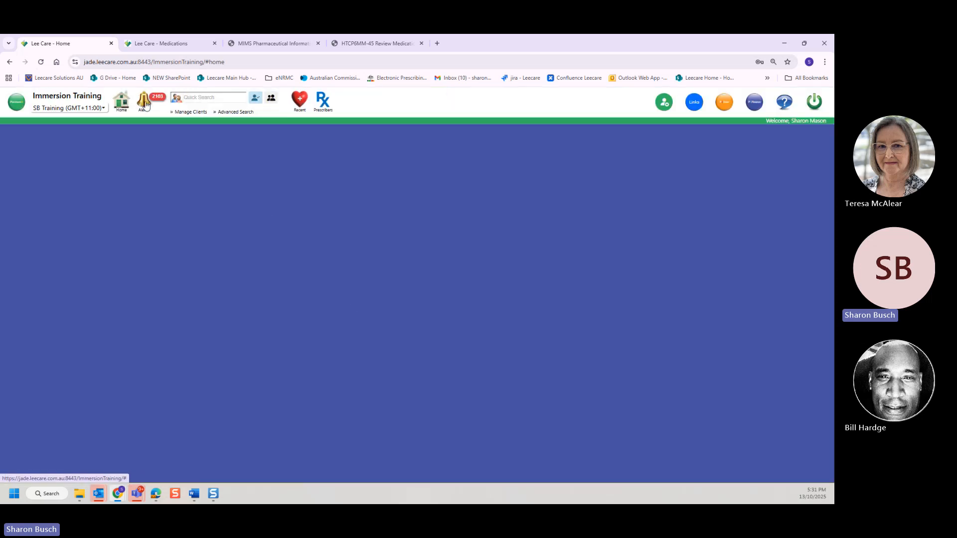
click(145, 105)
- Open the P6Med Dispensed Prescriptions Added/Changed alert, confirm identity, and scroll through the listed alerts
click(173, 136)
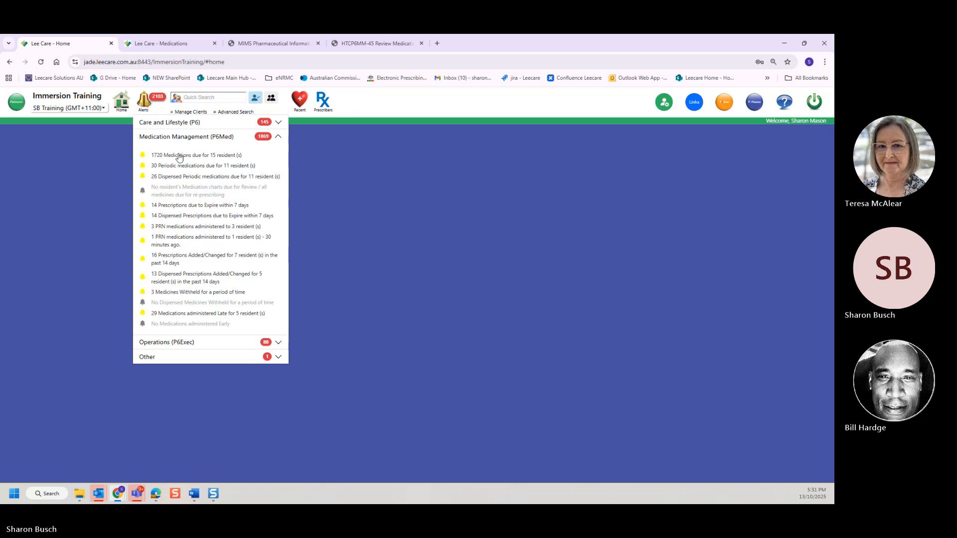
click(180, 280)
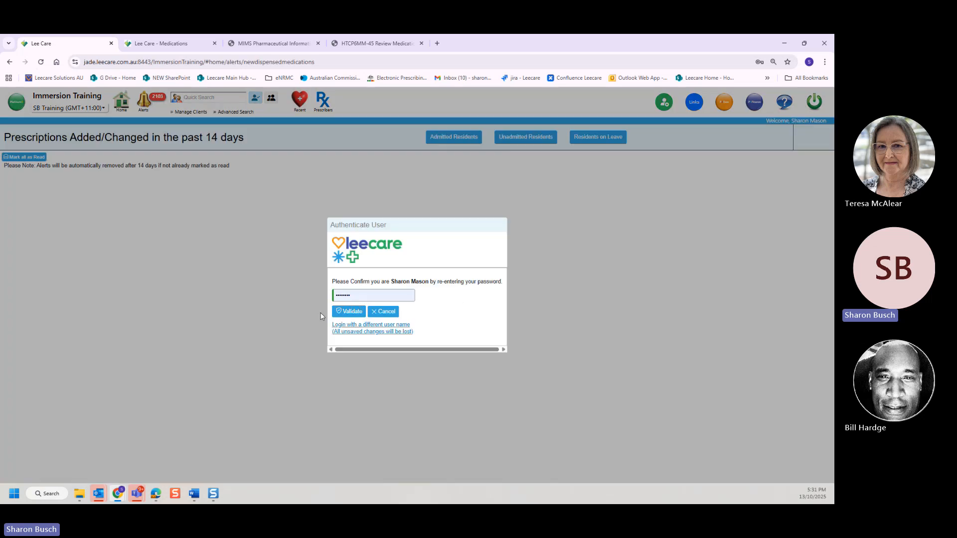
click(352, 313)
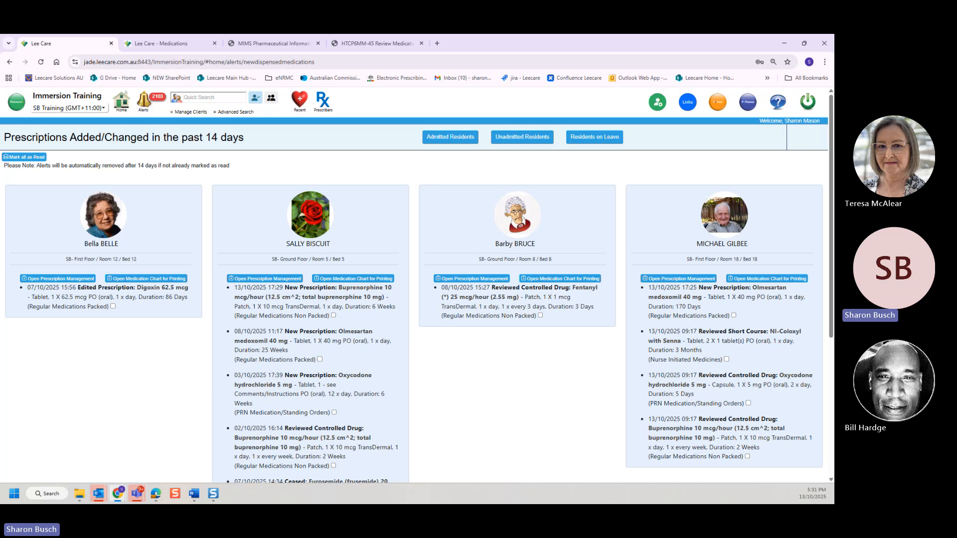
scroll(833, 251, down, 5)
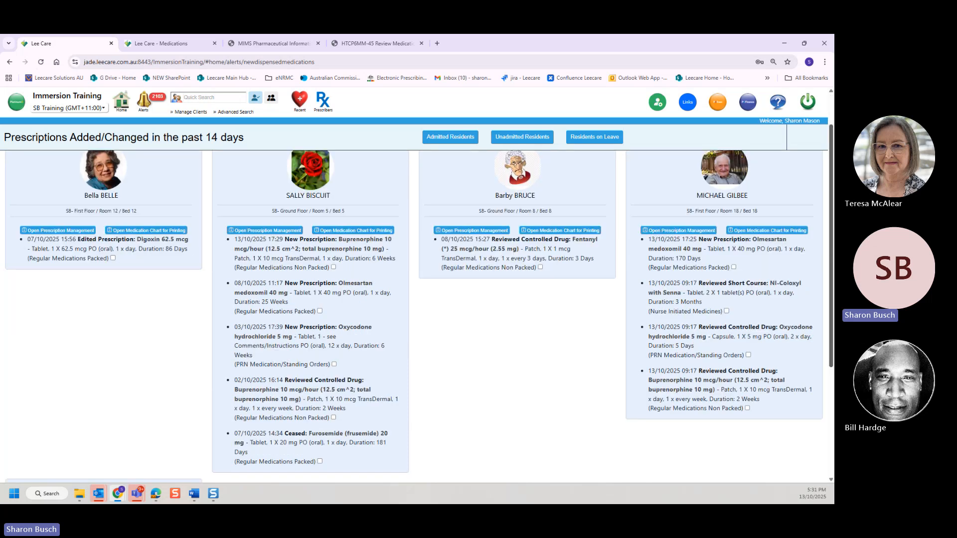
scroll(830, 251, up, 5)
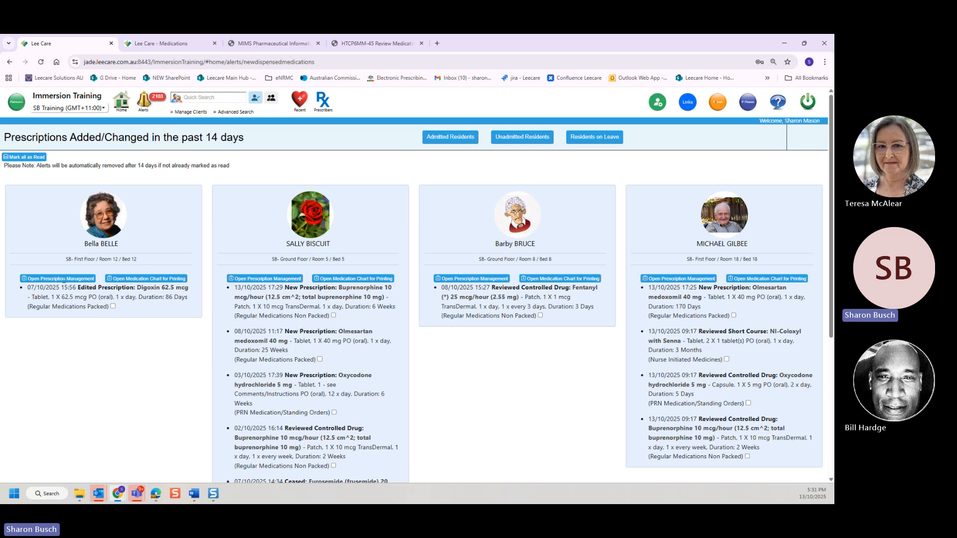
- Copy the resident's Digoxin 62.5 mcg prescription and change its quantity to 2 tablets
click(59, 277)
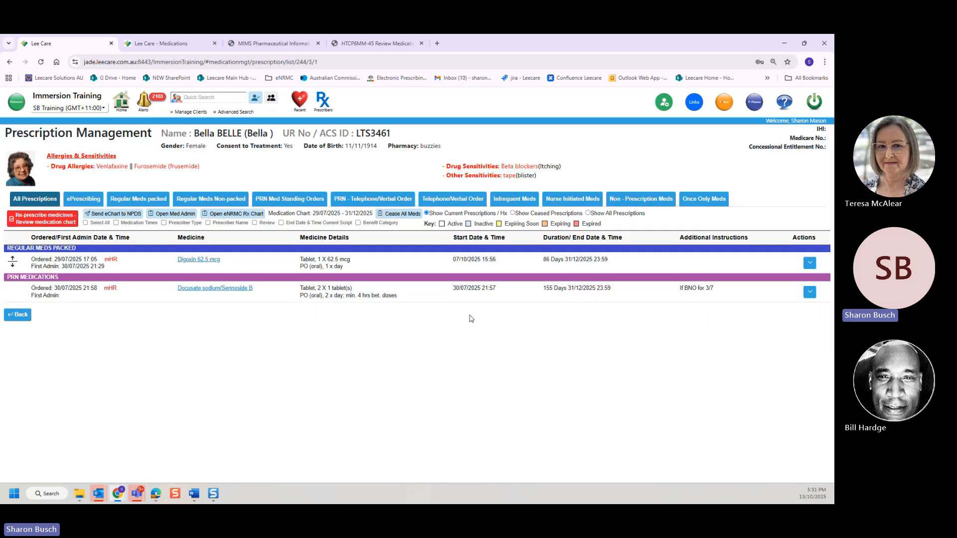
click(809, 262)
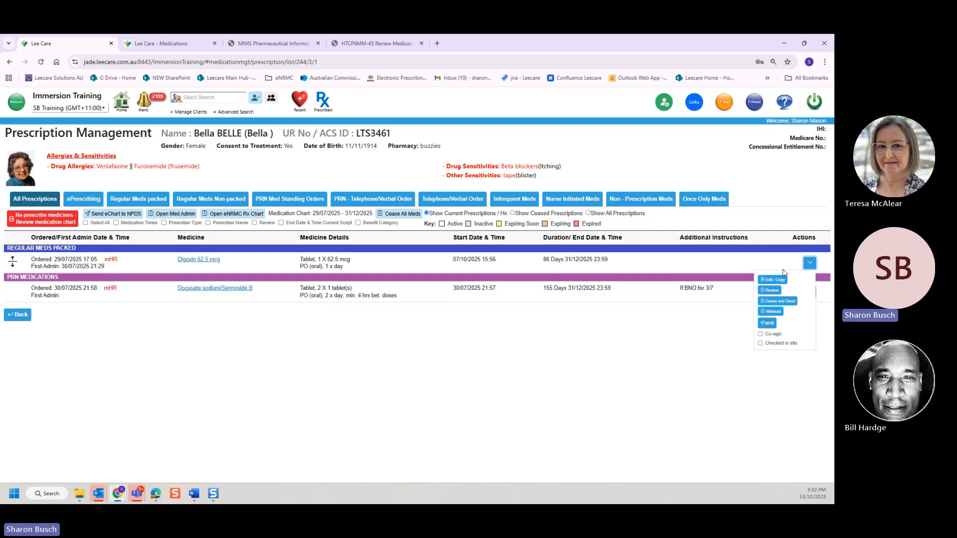
click(782, 283)
drag(688, 291, 698, 417)
click(724, 313)
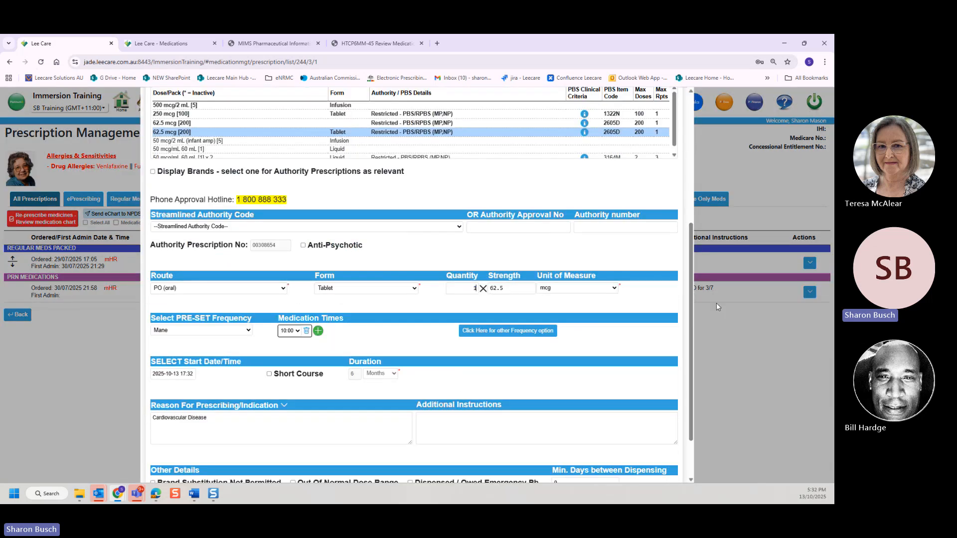
text(2)
drag(690, 366, 698, 398)
- Save and send the Digoxin change with the suggested start date, then view the Added/Changed alerts
click(445, 471)
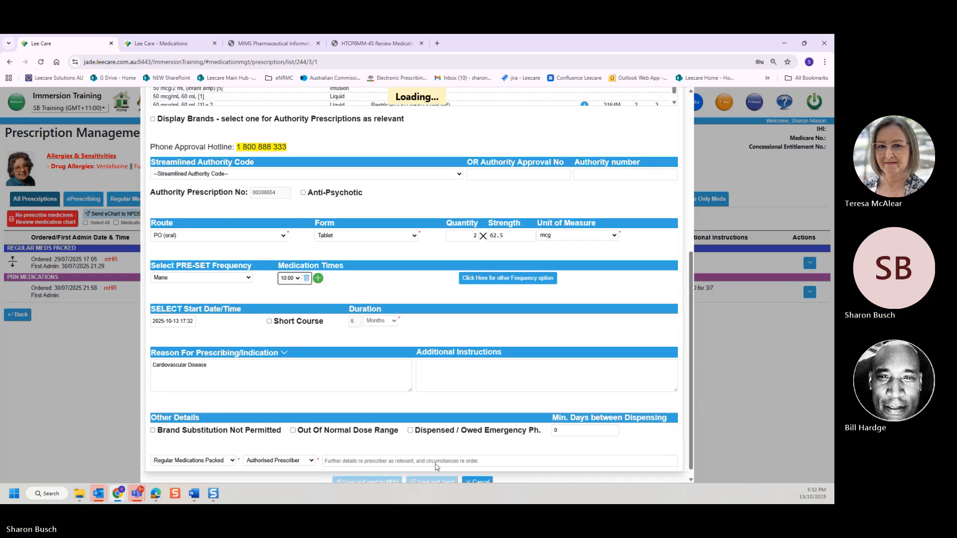
click(380, 317)
click(406, 396)
click(433, 336)
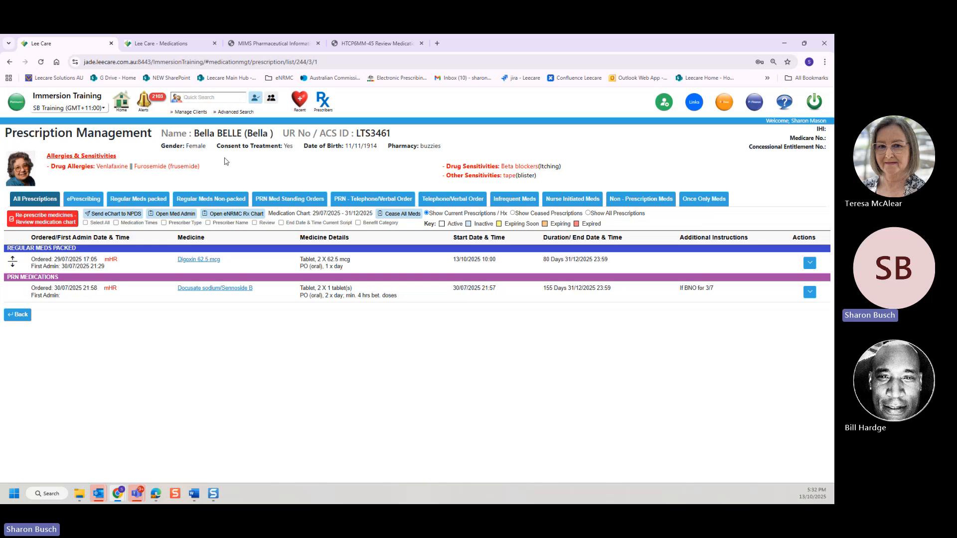
click(143, 101)
click(183, 277)
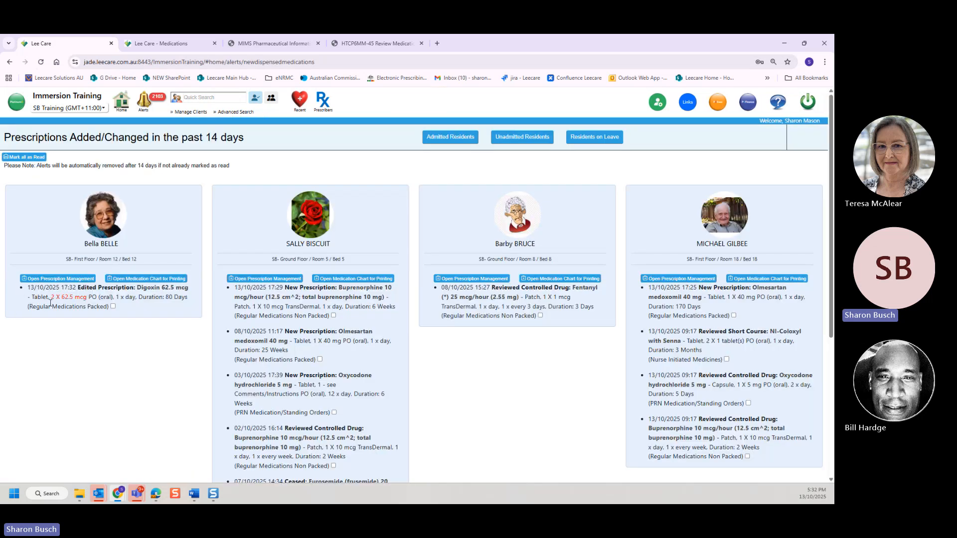
- Highlight alert details: the new 2 X 62.5 mcg dose, New Prescription labels, and alert dates
drag(51, 297, 88, 295)
click(132, 306)
drag(284, 288, 332, 291)
drag(285, 339, 306, 353)
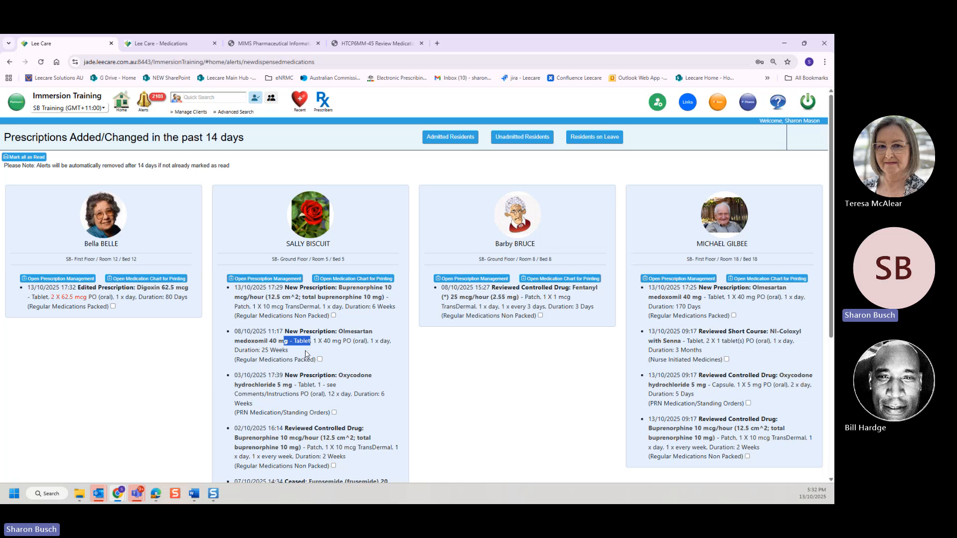
double_click(291, 375)
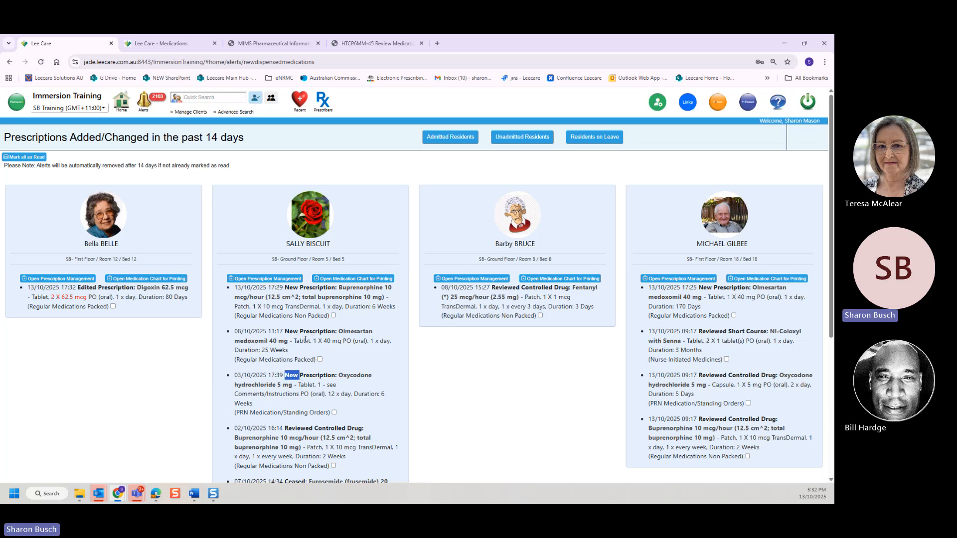
drag(646, 288, 673, 288)
drag(648, 331, 674, 331)
click(376, 223)
- Scroll down the alerts page and reopen the resident's Prescription Management page
scroll(537, 350, down, 1)
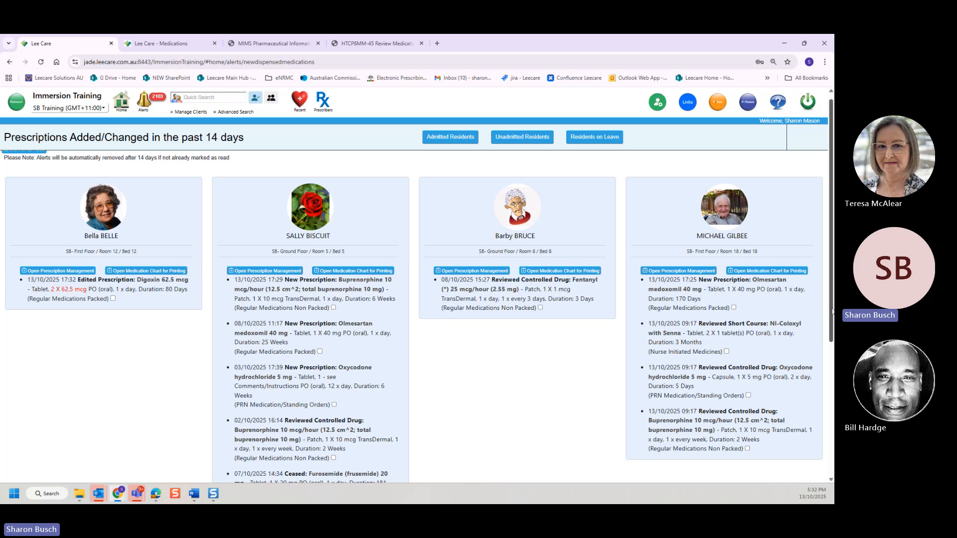
scroll(831, 311, down, 4)
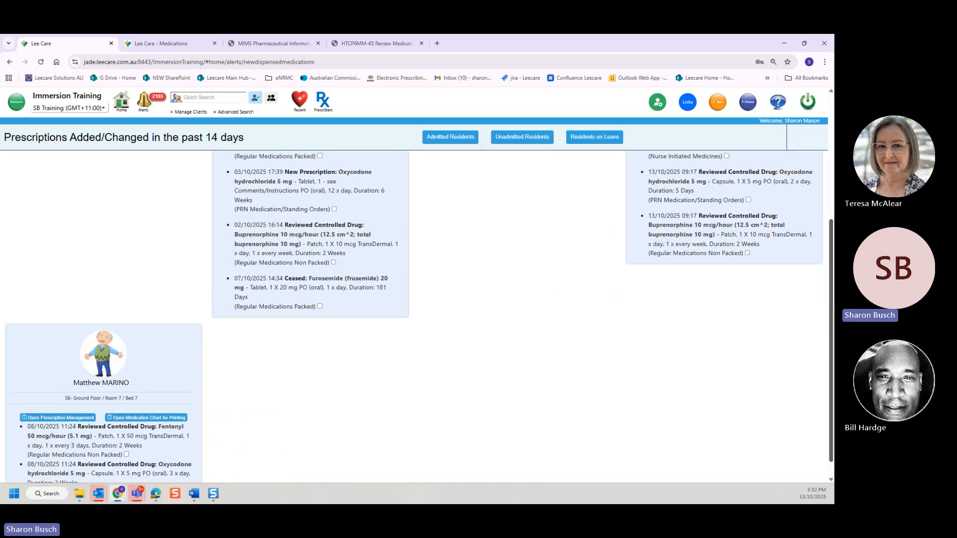
scroll(831, 312, down, 1)
drag(831, 445, 173, 424)
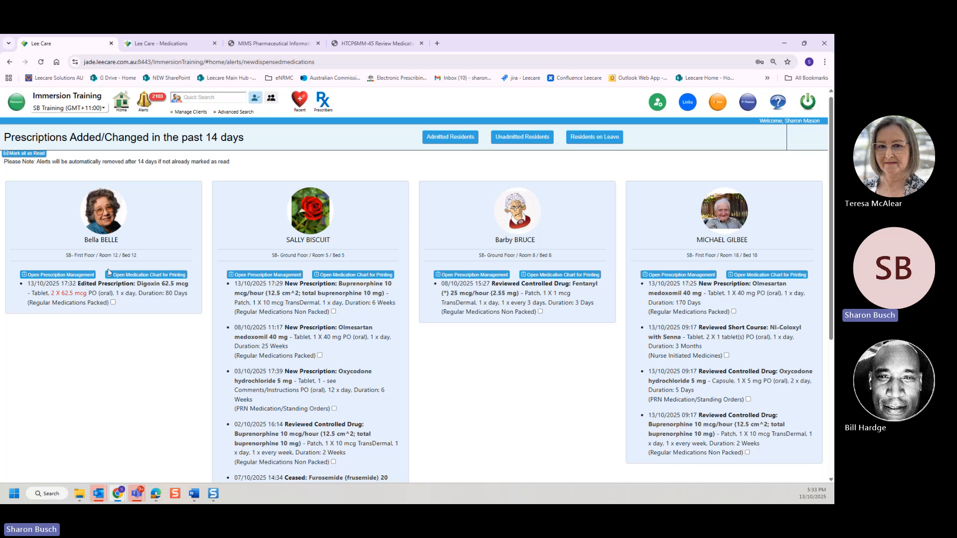
click(59, 275)
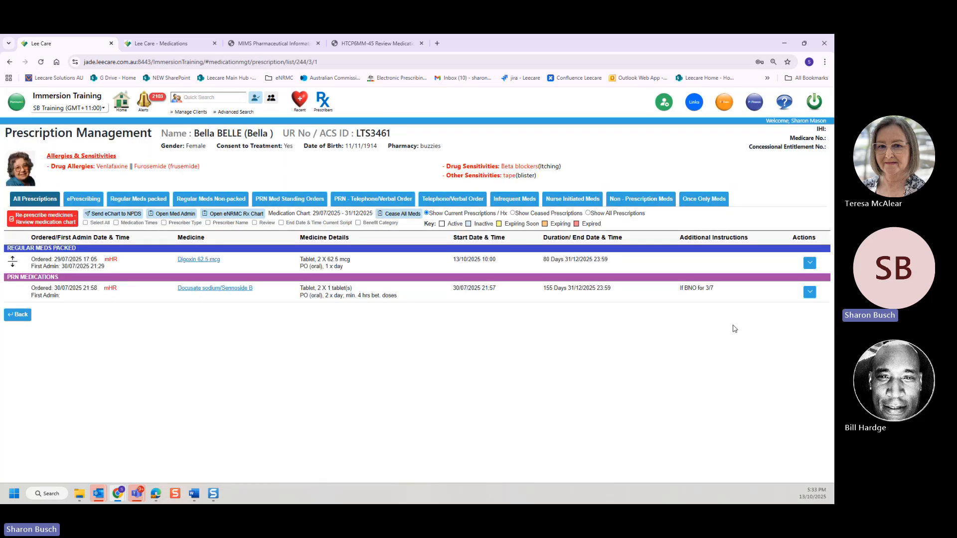
- Cease and send the Digoxin prescription with reason 'reason here', dismissing the missing IHI notice
click(810, 262)
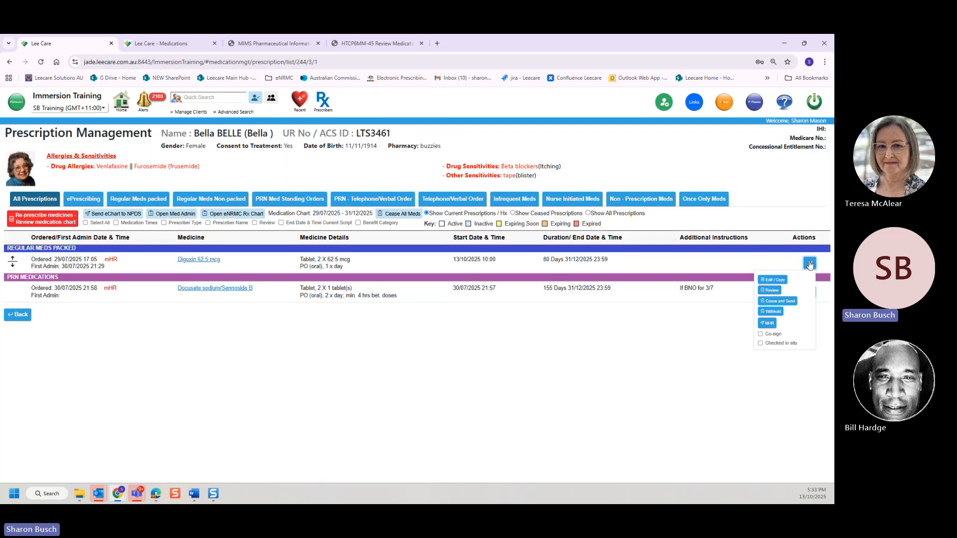
click(774, 304)
click(427, 303)
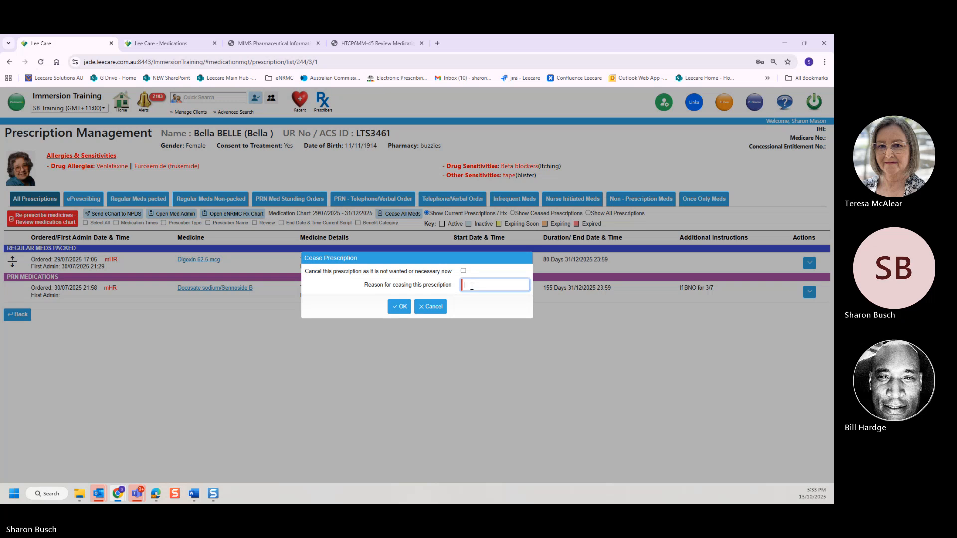
text(reason here)
click(399, 306)
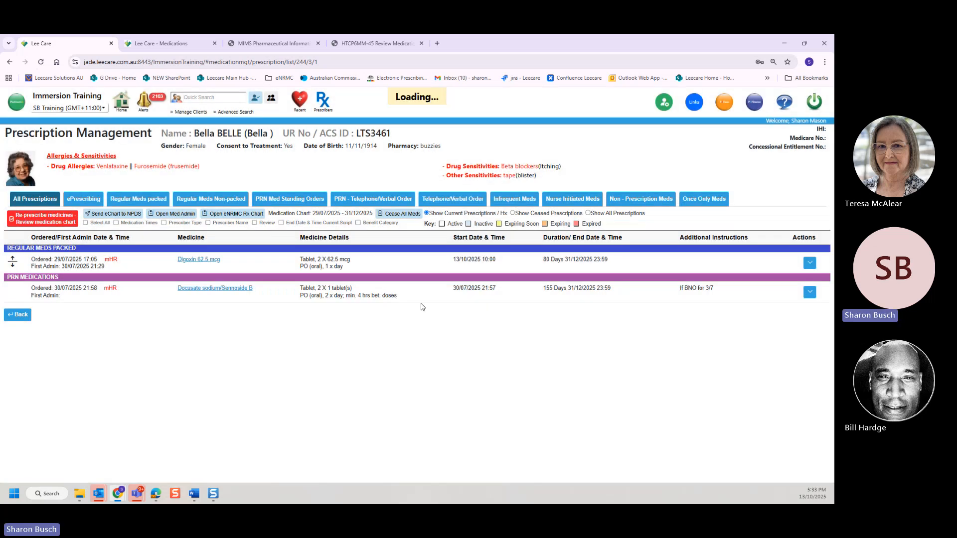
click(417, 310)
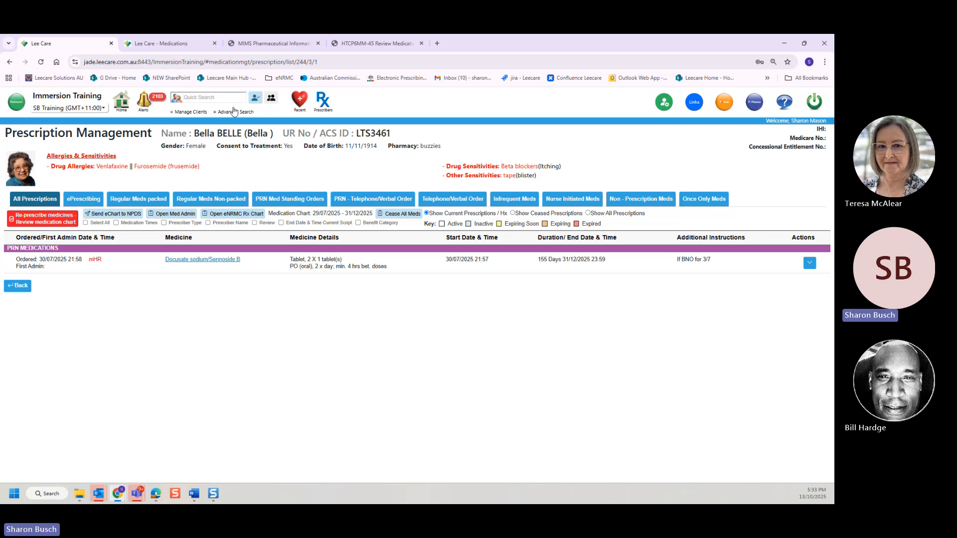
click(150, 104)
- Mark the resident's Ceased Digoxin alert as read on the Prescriptions Added/Changed page
click(178, 253)
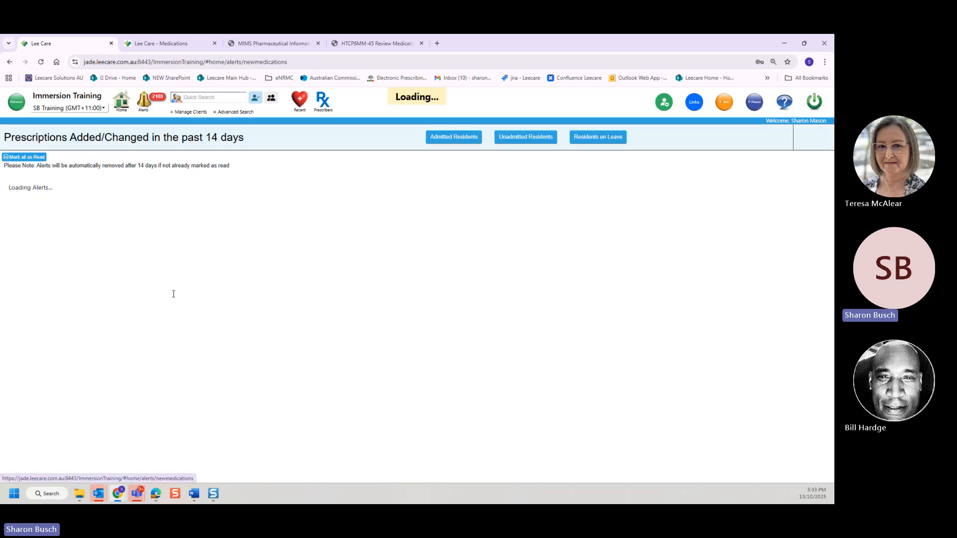
drag(76, 288, 100, 288)
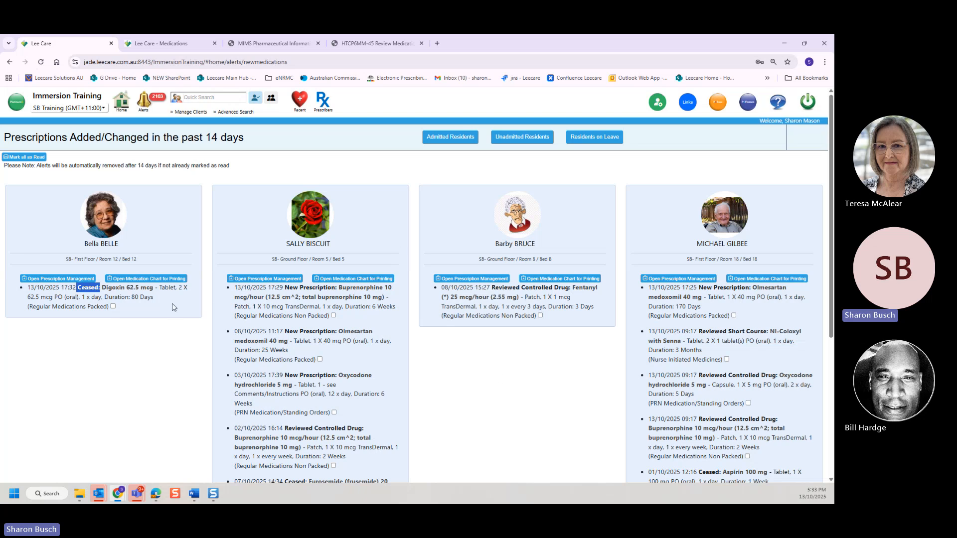
click(113, 307)
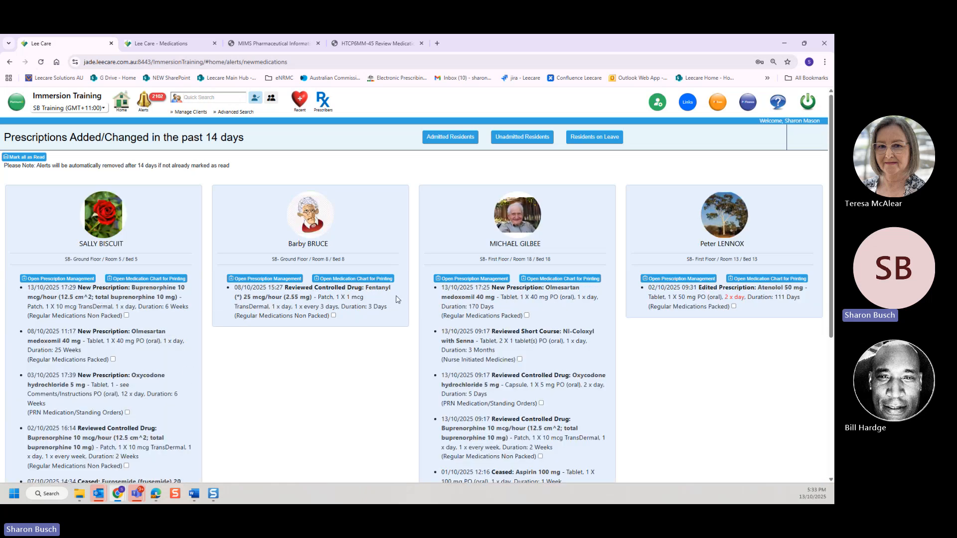
- Glance at another resident's NPDS list, then open the recently viewed resident's Prescription Management
click(263, 278)
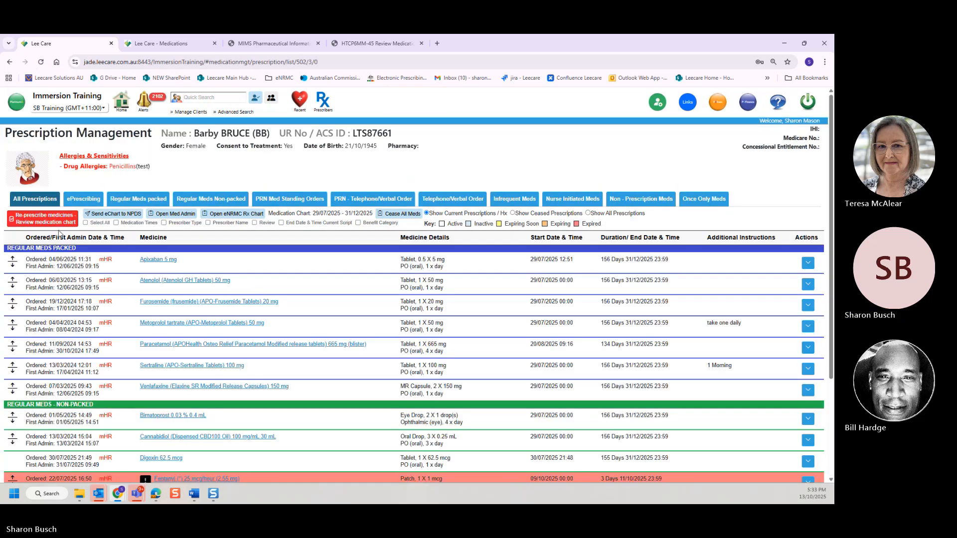
click(87, 199)
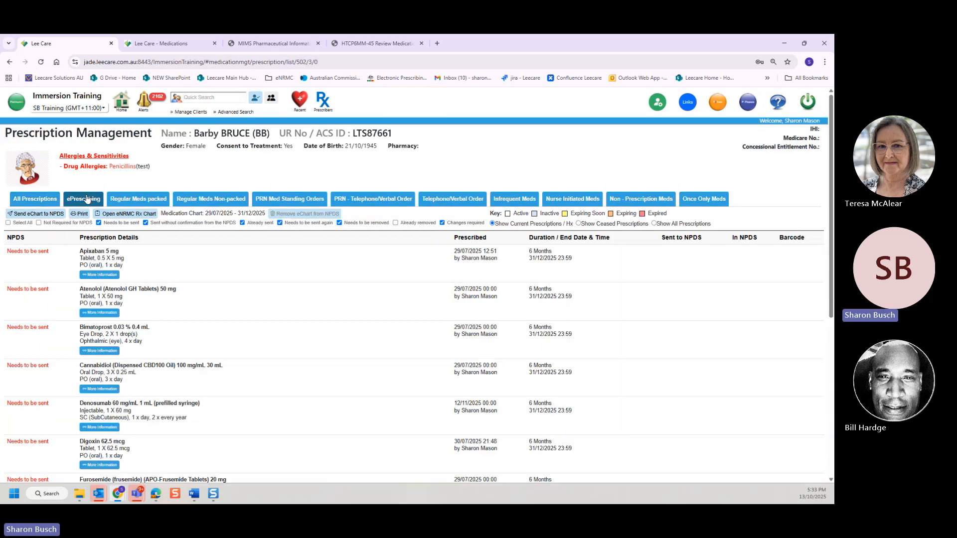
click(301, 100)
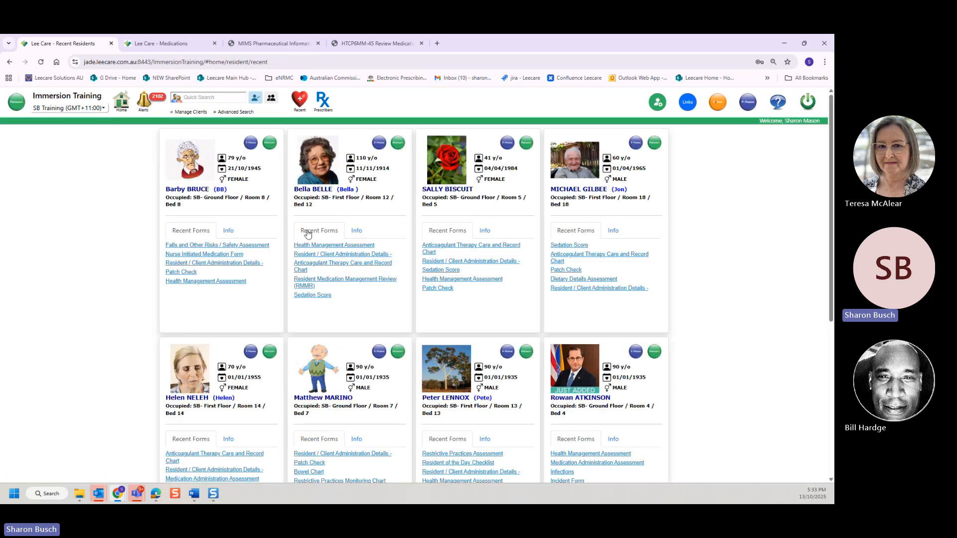
click(525, 145)
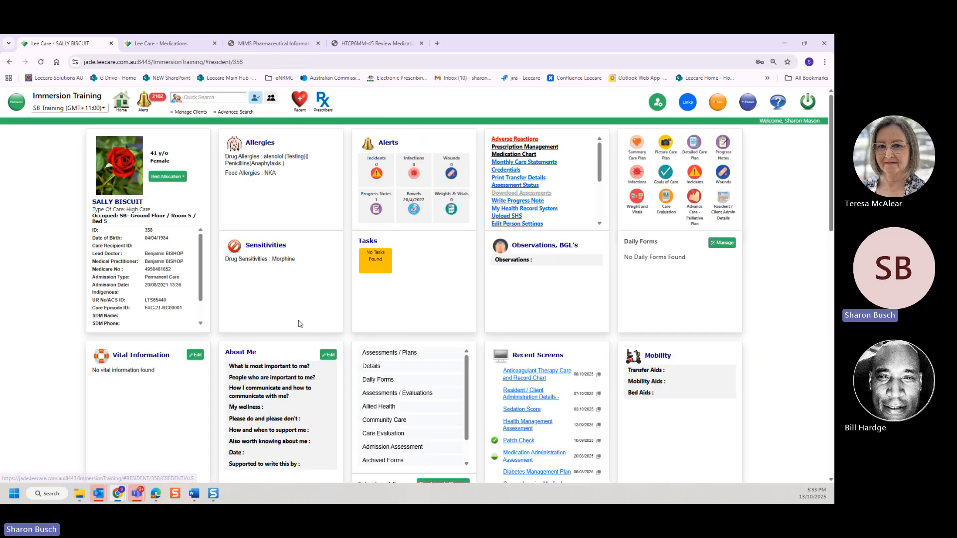
click(538, 147)
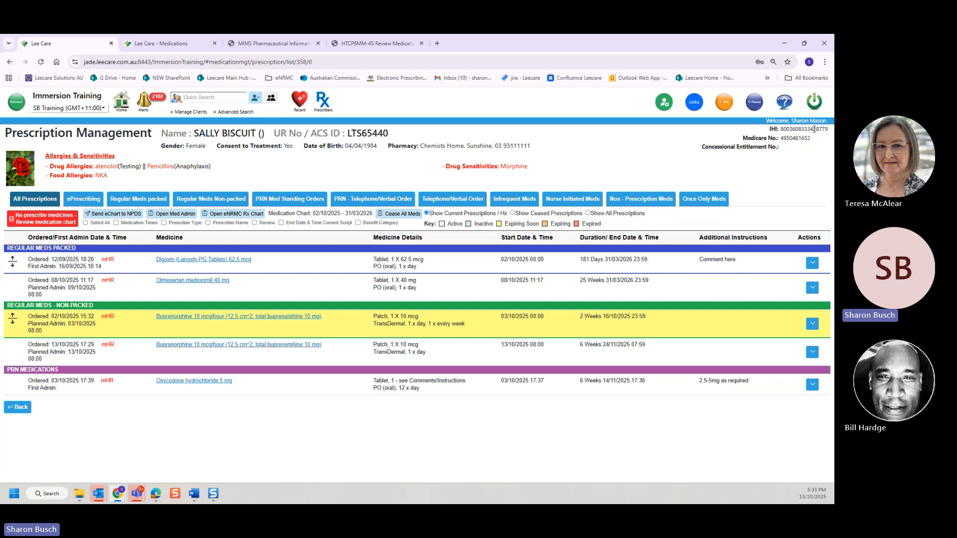
- Review the ePrescribing NPDS statuses, copy the eChart barcode, and cancel sending the eChart
click(83, 201)
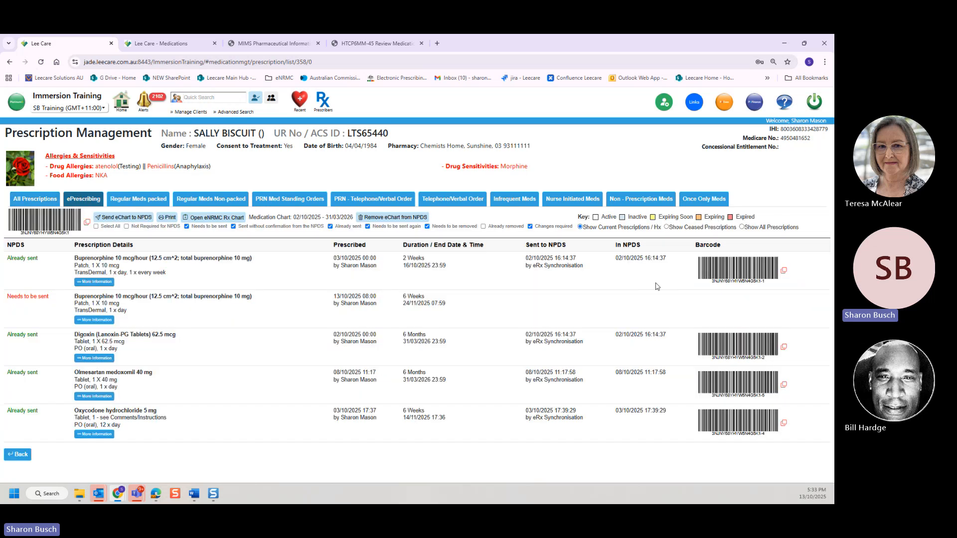
click(783, 271)
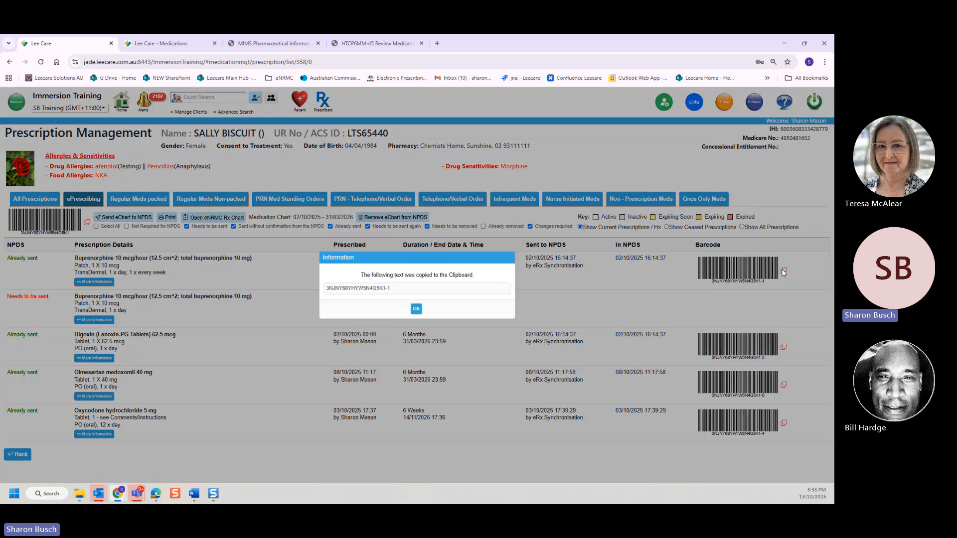
click(416, 309)
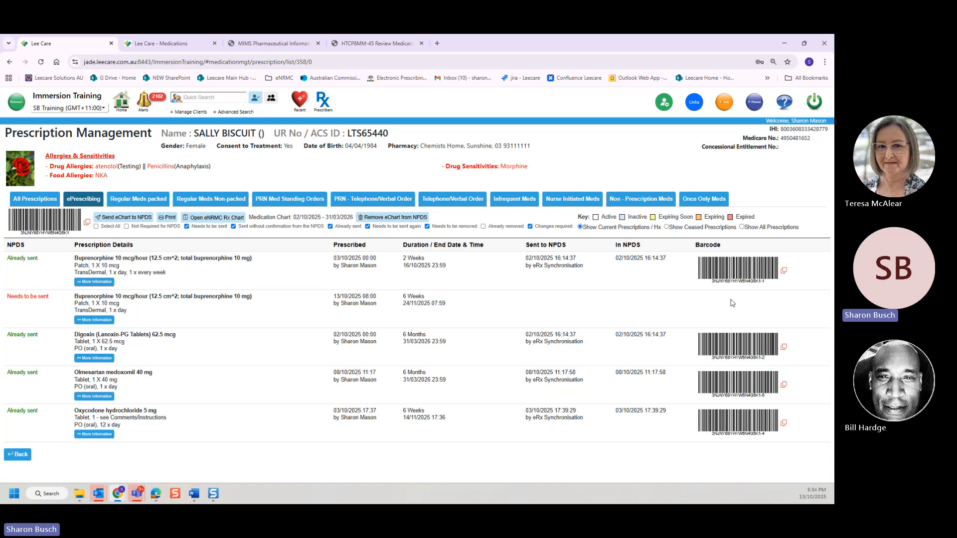
drag(781, 135, 823, 131)
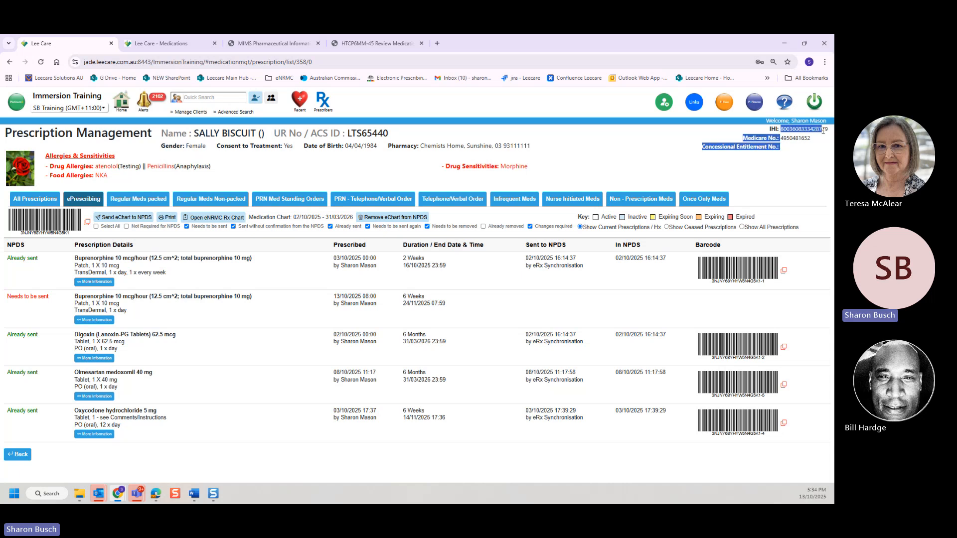
click(806, 183)
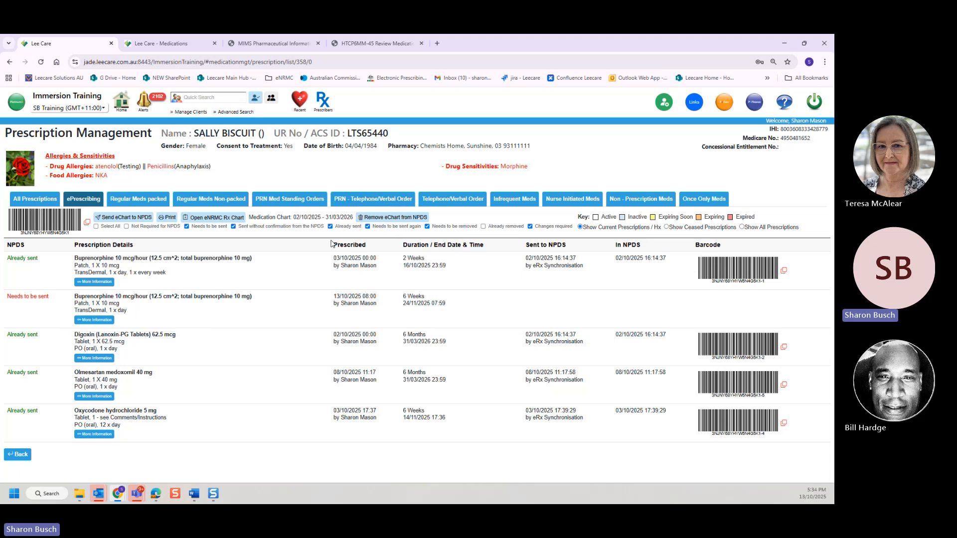
click(138, 218)
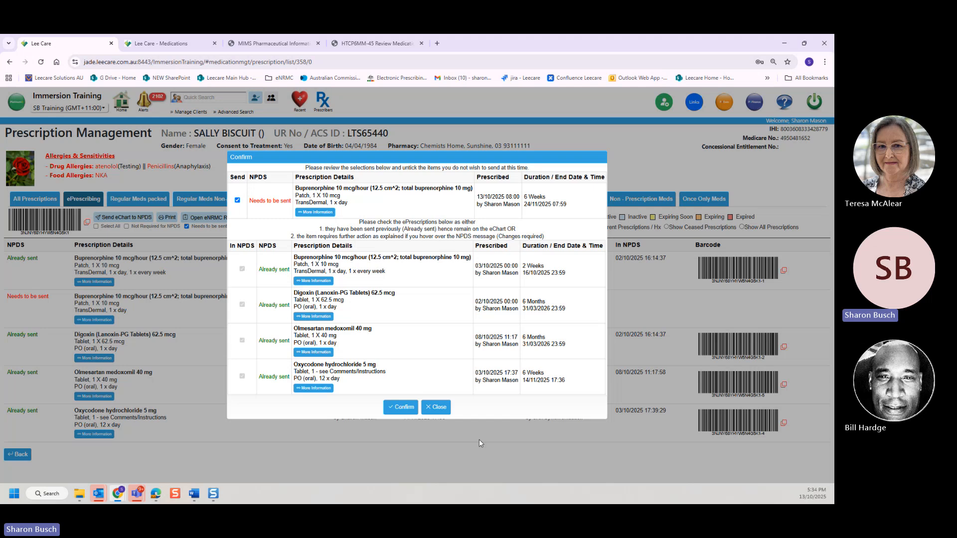
click(437, 407)
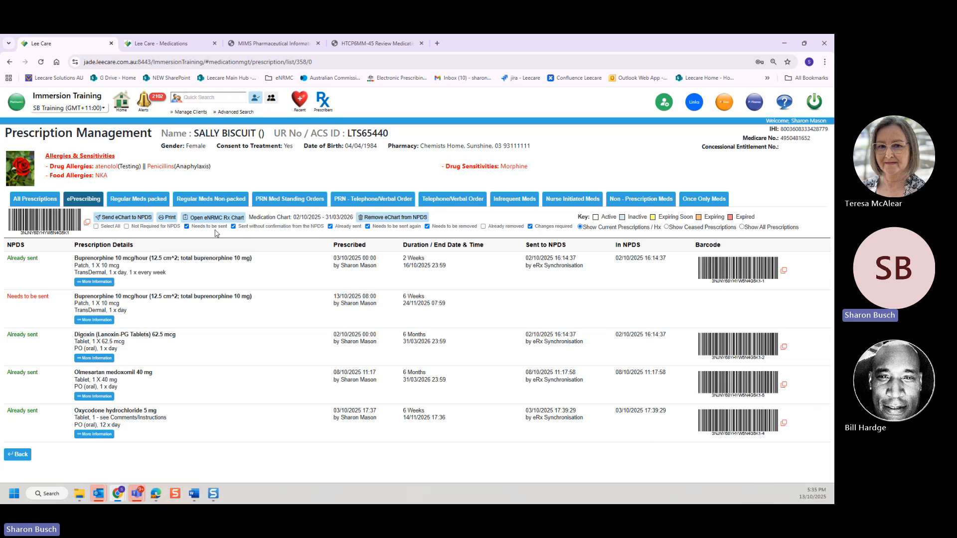
click(35, 202)
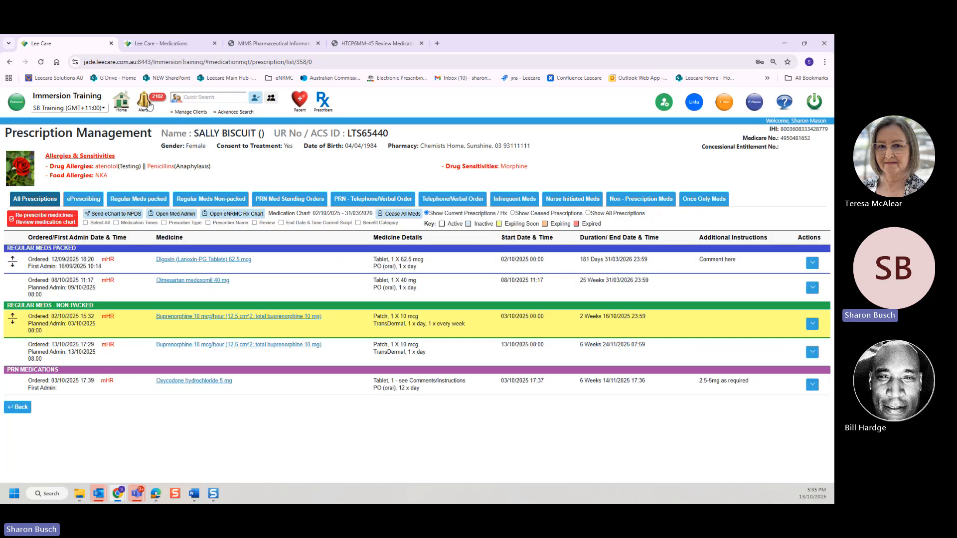
click(144, 101)
click(172, 278)
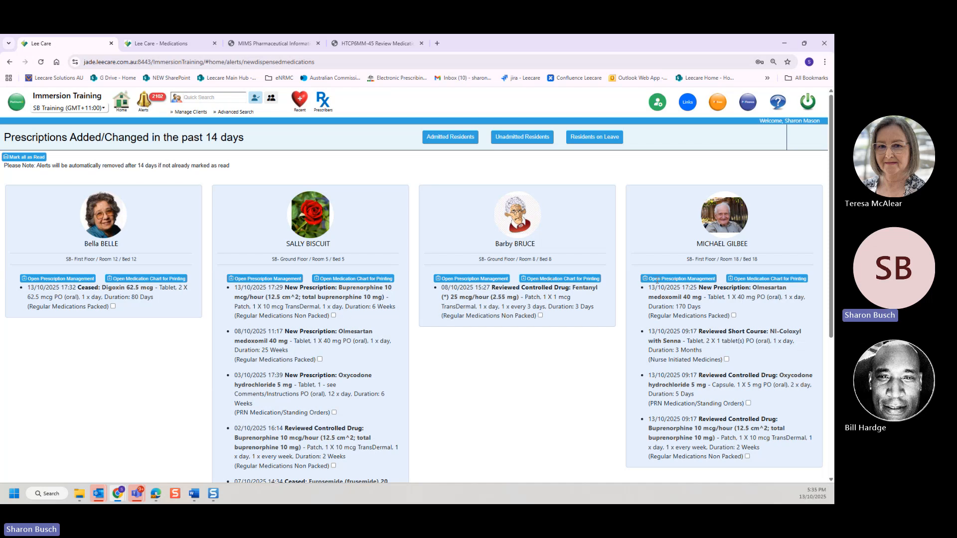
click(287, 279)
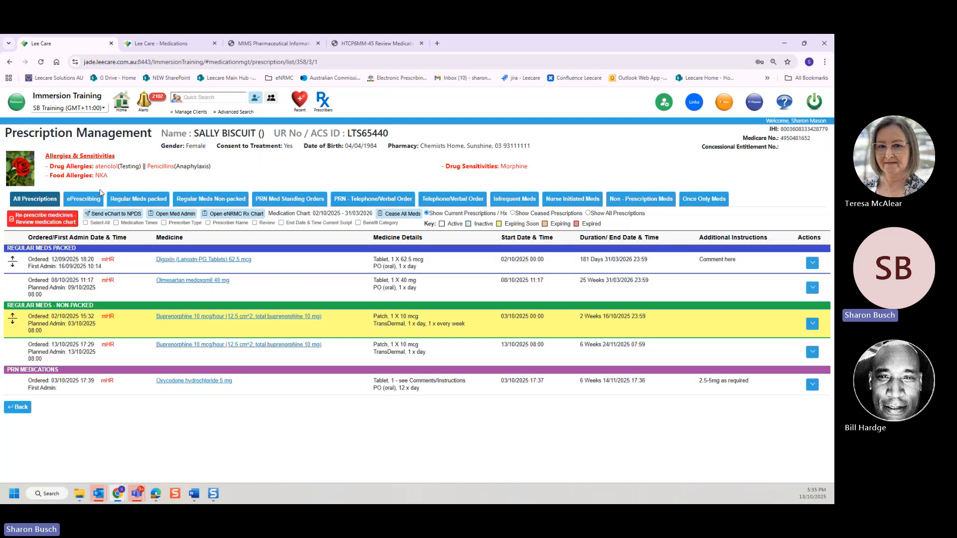
click(81, 200)
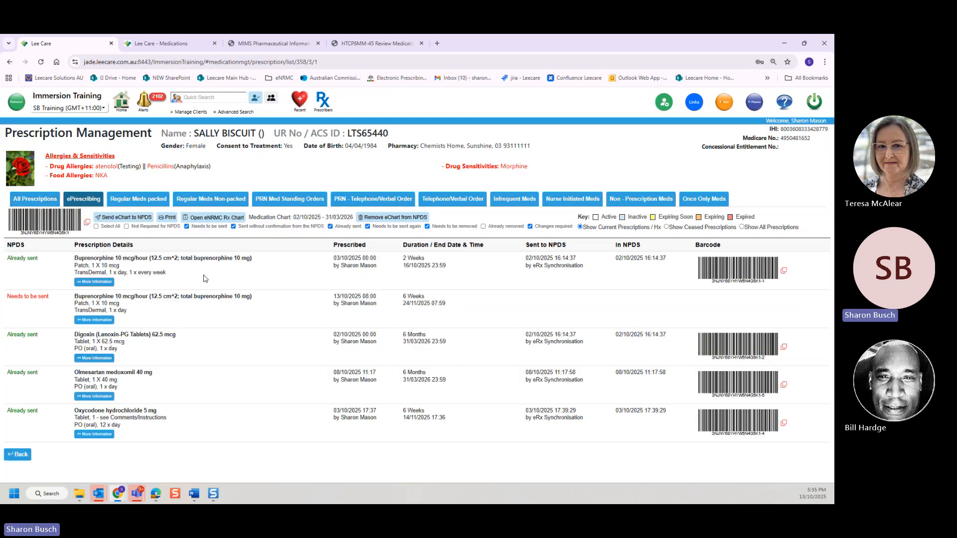
click(144, 100)
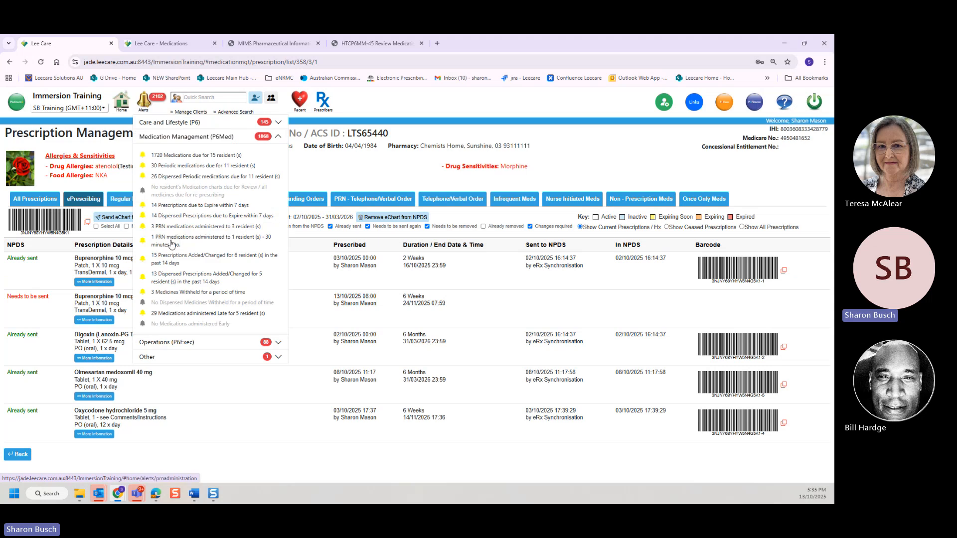
click(179, 278)
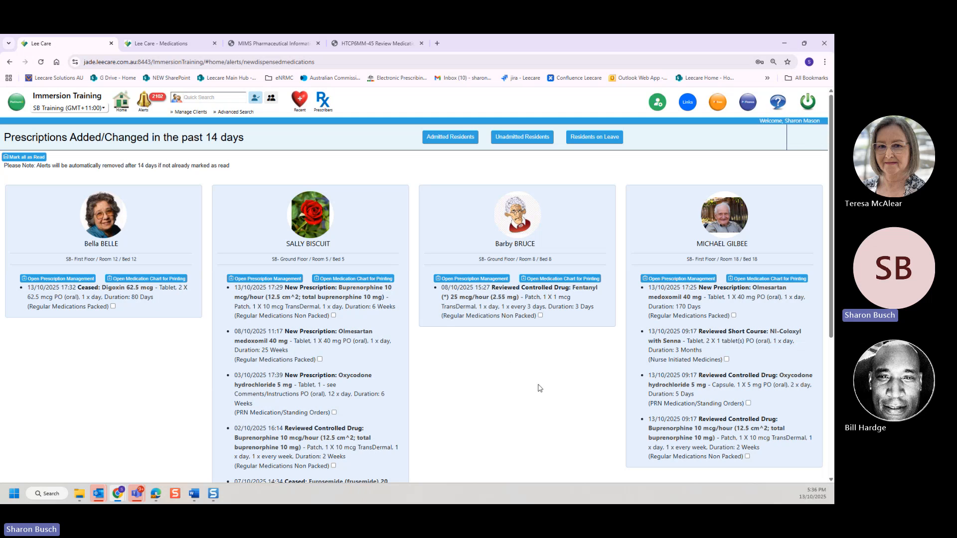
click(268, 279)
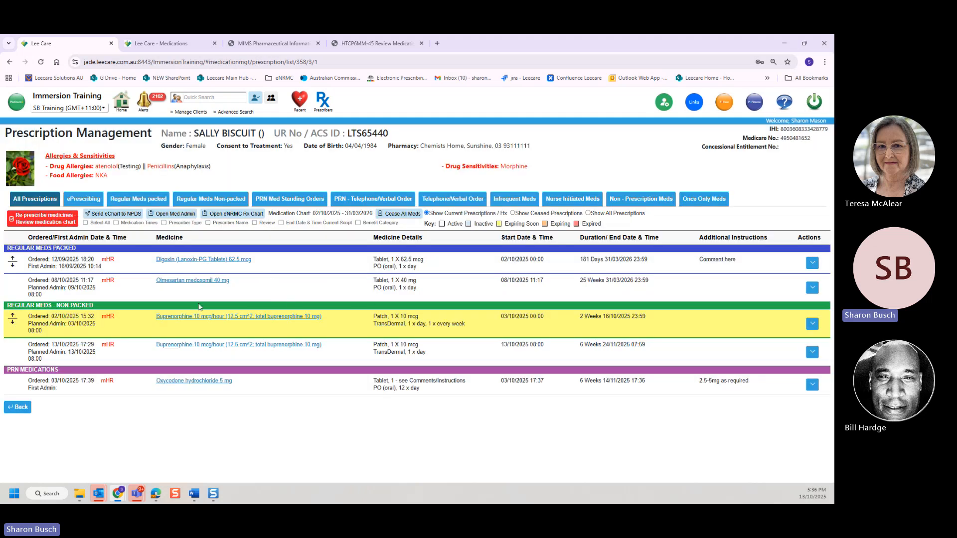
click(192, 260)
scroll(719, 456, down, 5)
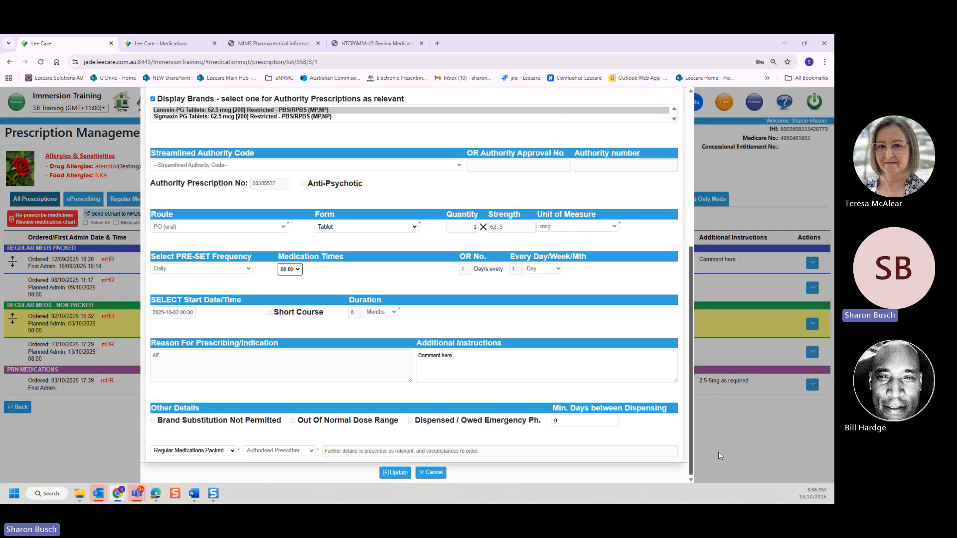
click(431, 474)
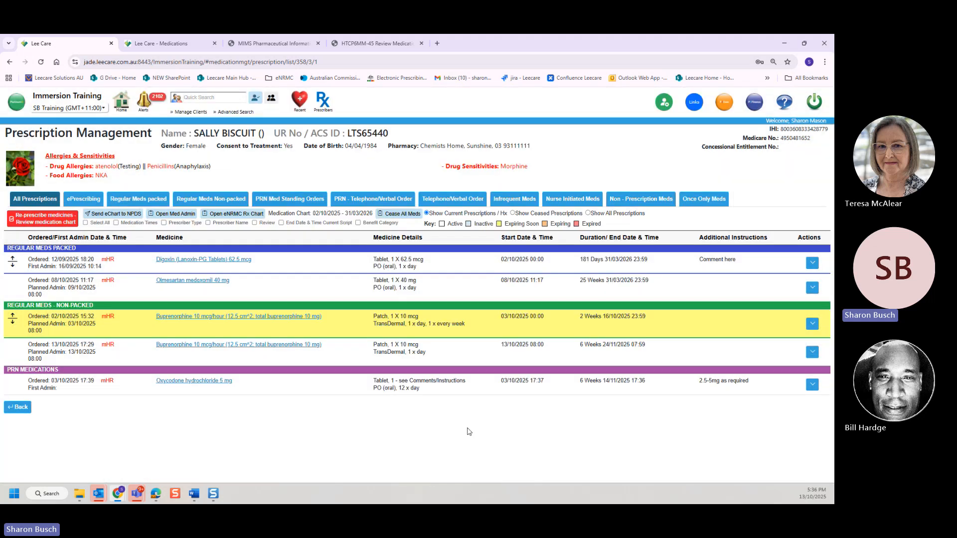
click(231, 218)
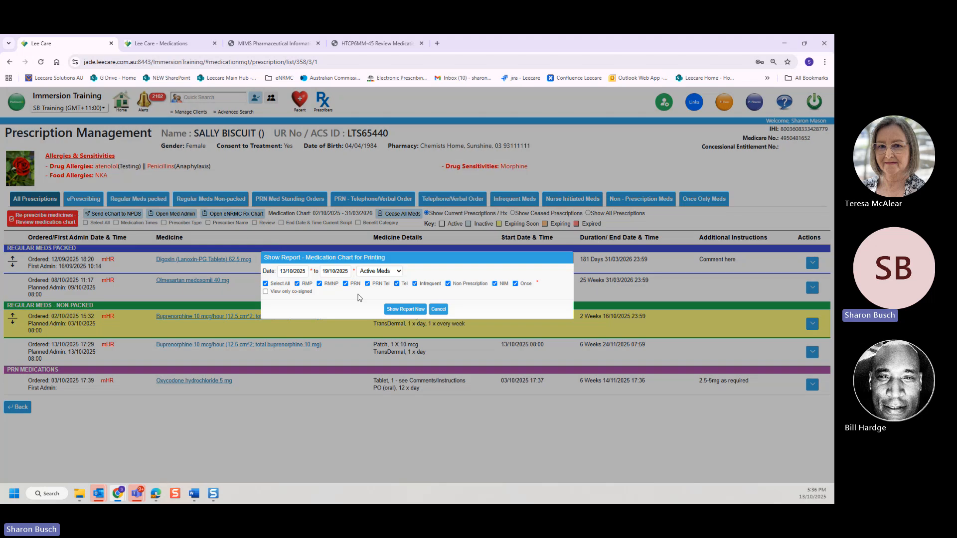
click(396, 313)
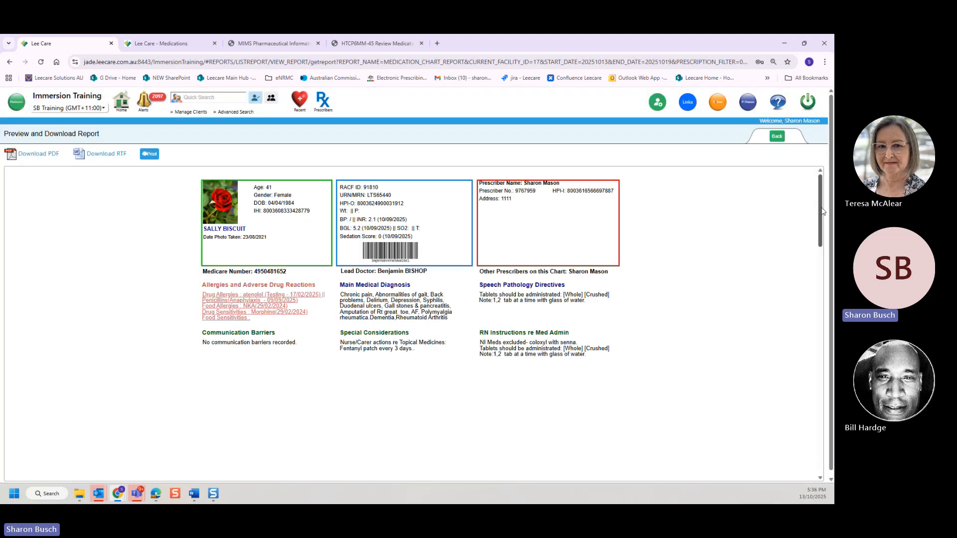
drag(822, 211, 822, 265)
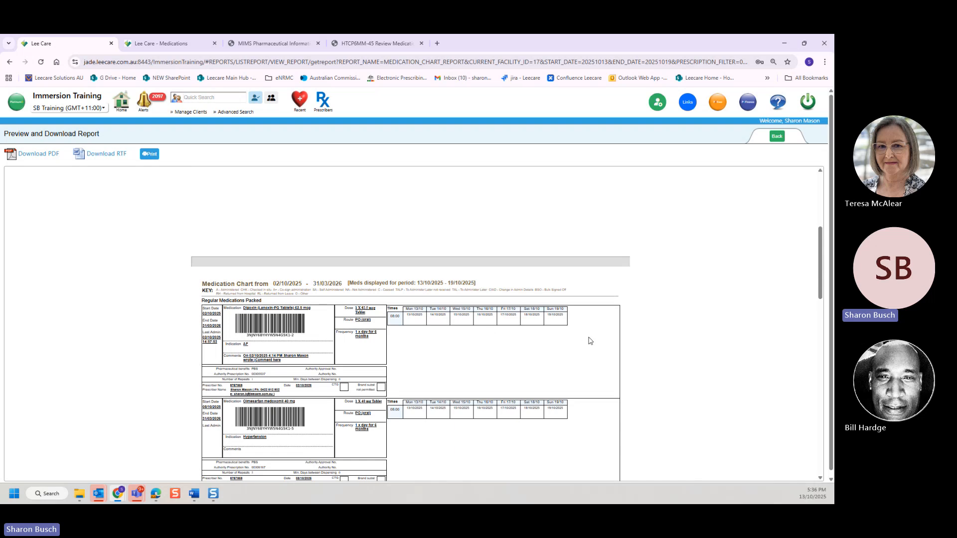
click(777, 138)
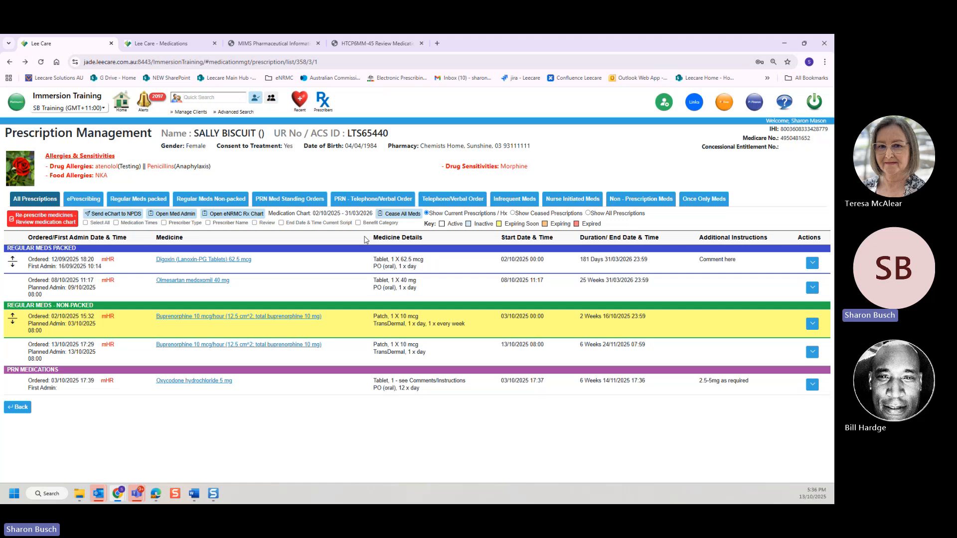
click(83, 199)
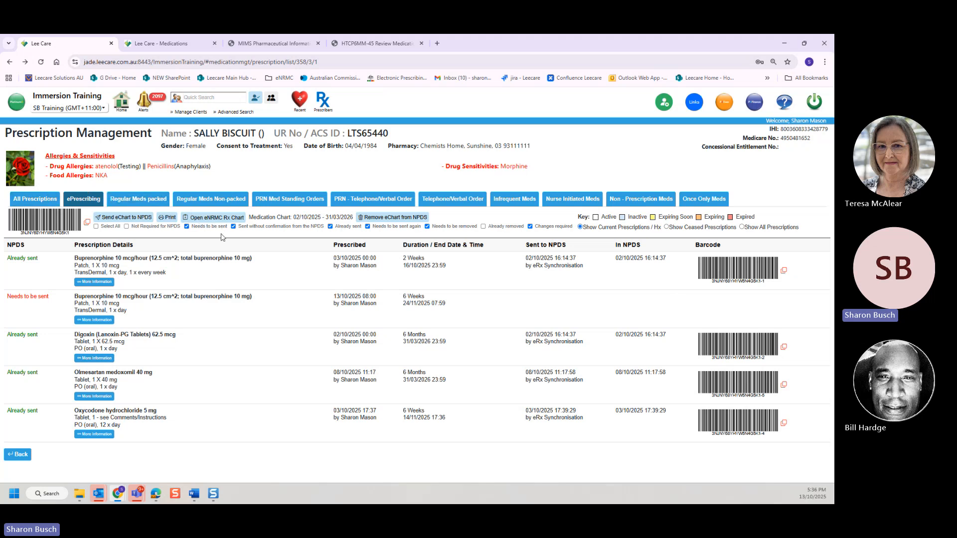
click(36, 199)
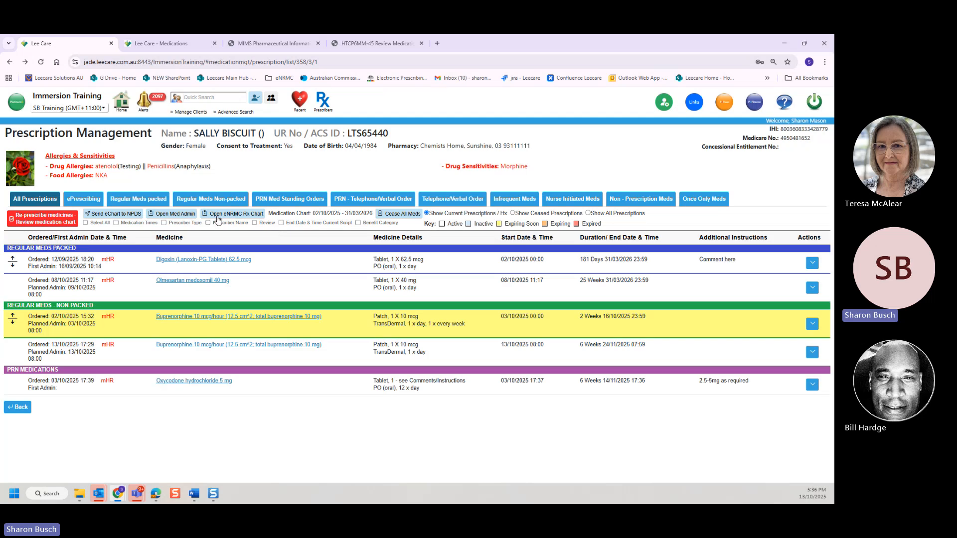
click(227, 215)
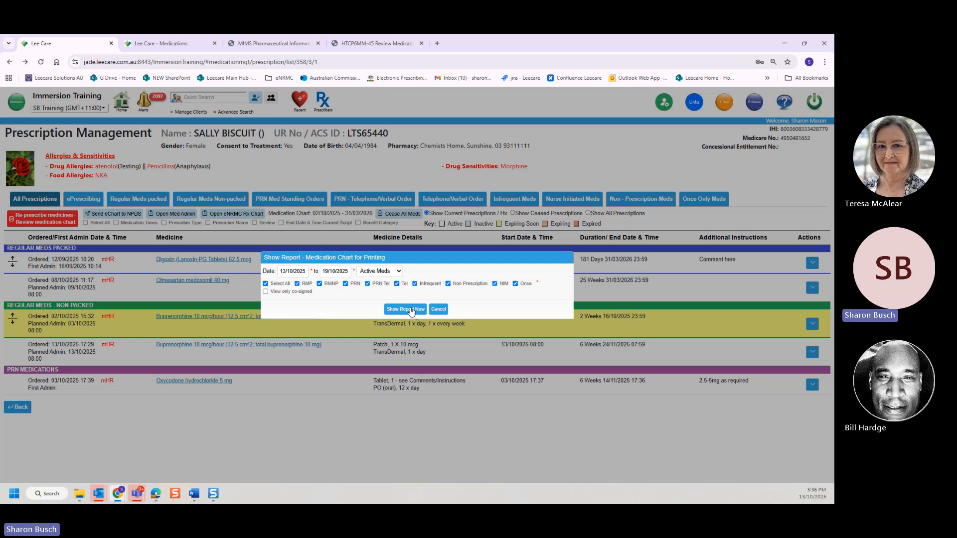
click(412, 310)
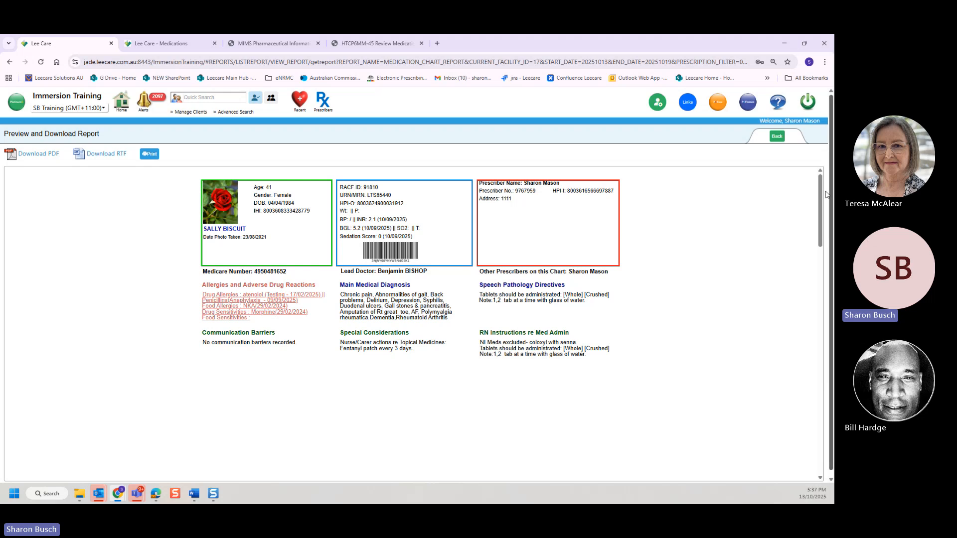
drag(820, 195, 821, 239)
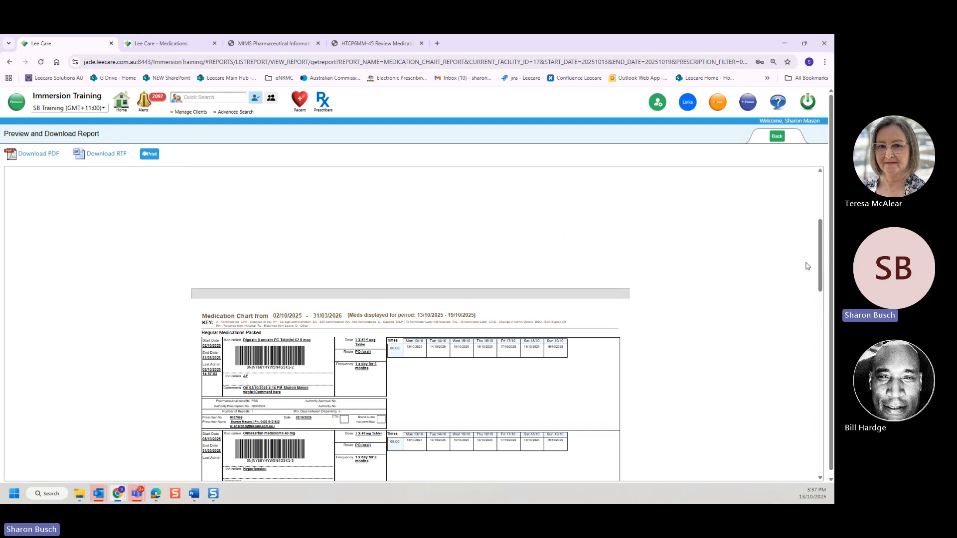
scroll(821, 268, down, 4)
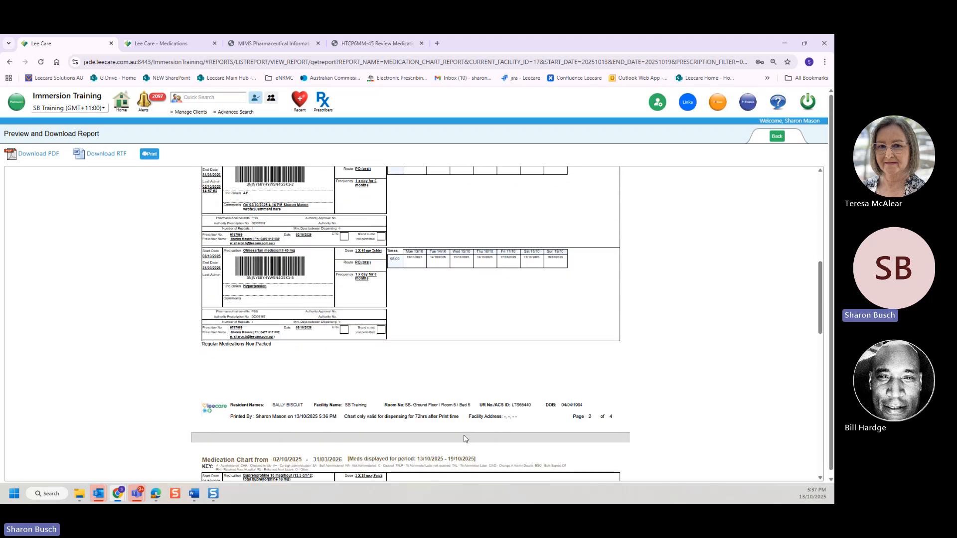
drag(414, 416, 461, 422)
double_click(297, 417)
drag(302, 417, 339, 417)
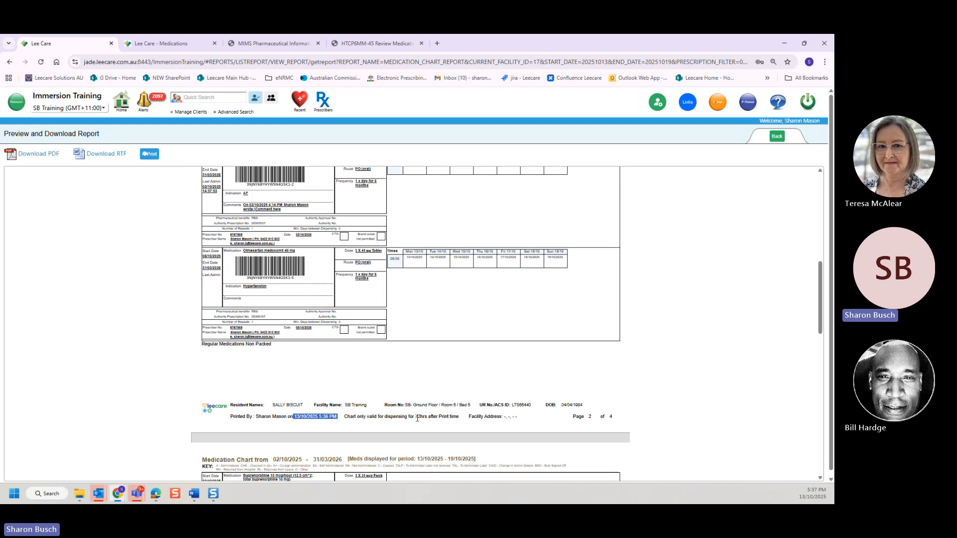
drag(415, 418, 457, 418)
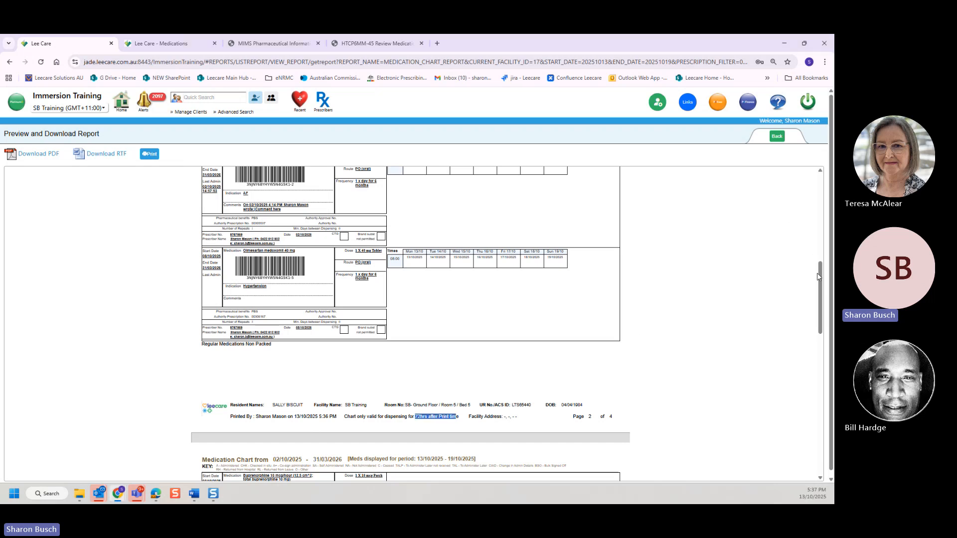
drag(820, 277, 820, 184)
click(777, 136)
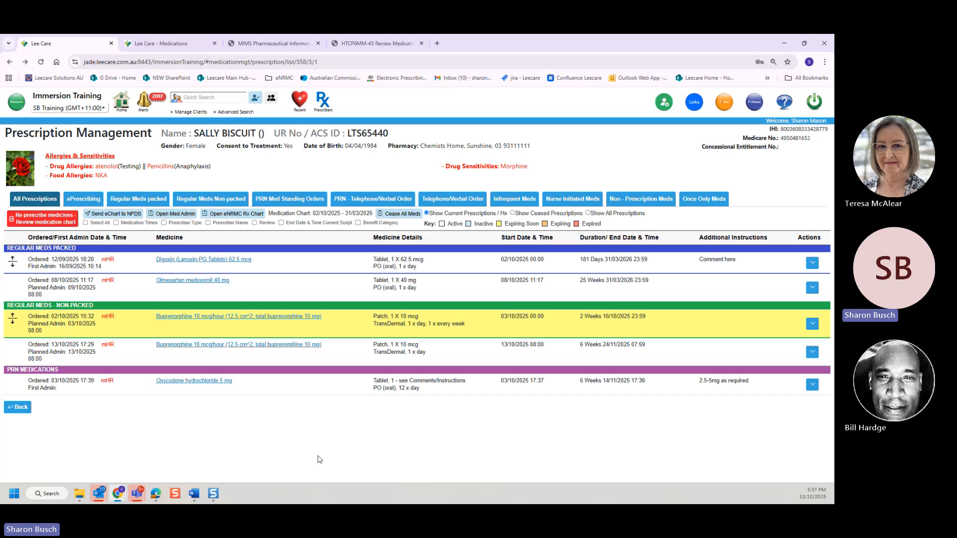
- Consult the eNRMC for Pharmacists PDF guide, then show all prescriptions including ceased ones
mouse_move(194, 493)
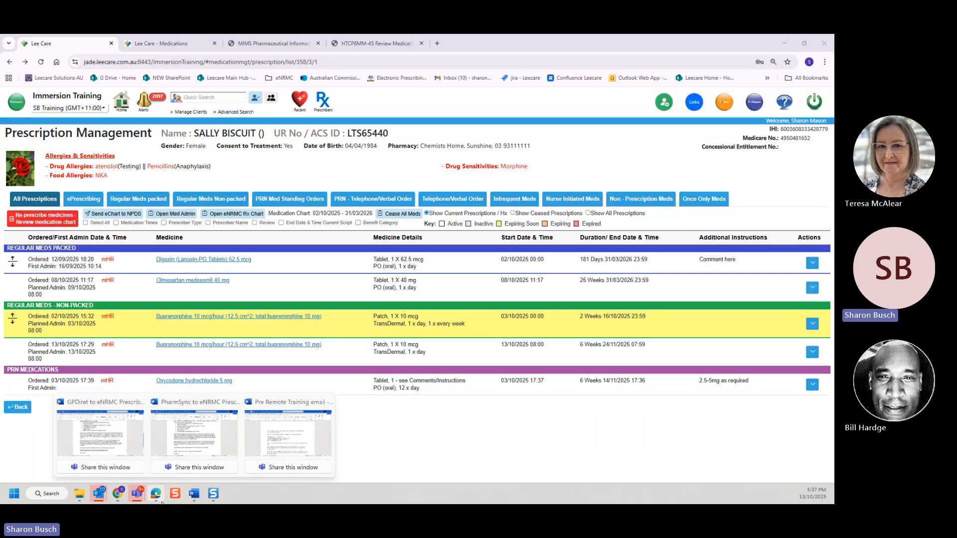
click(156, 494)
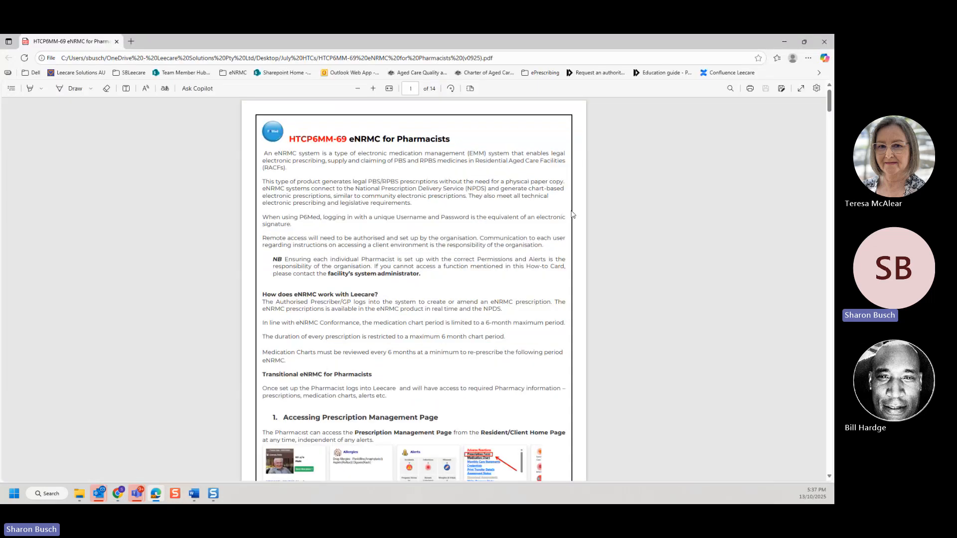
drag(828, 112, 832, 145)
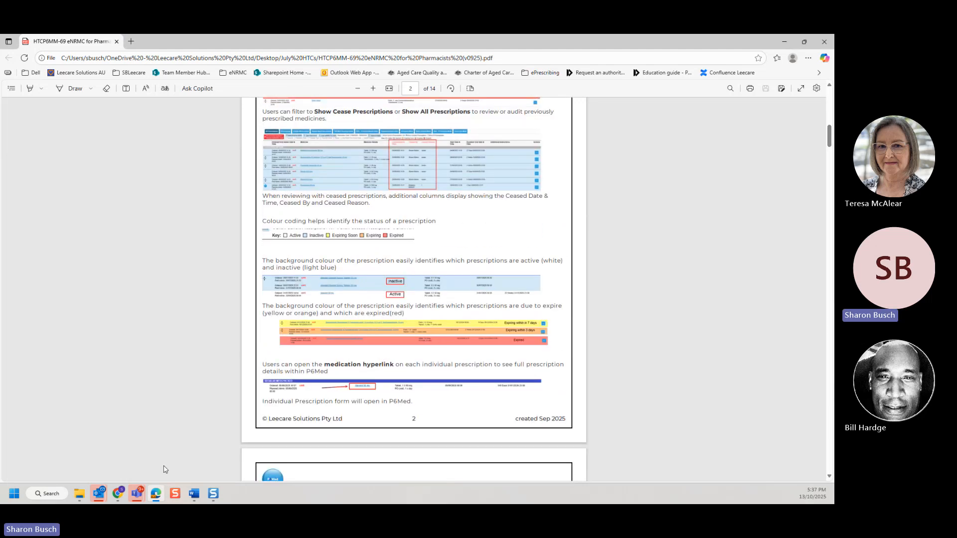
mouse_move(117, 493)
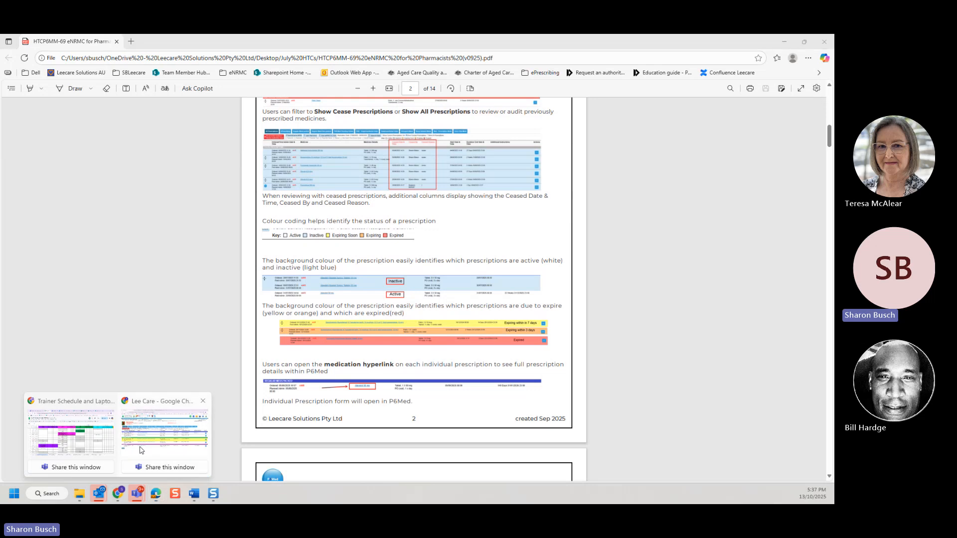
click(140, 450)
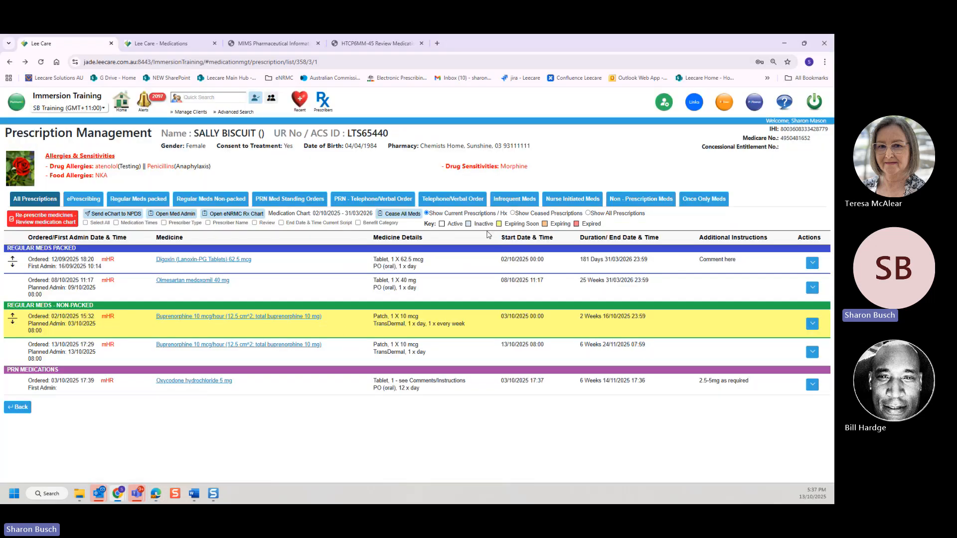
click(604, 214)
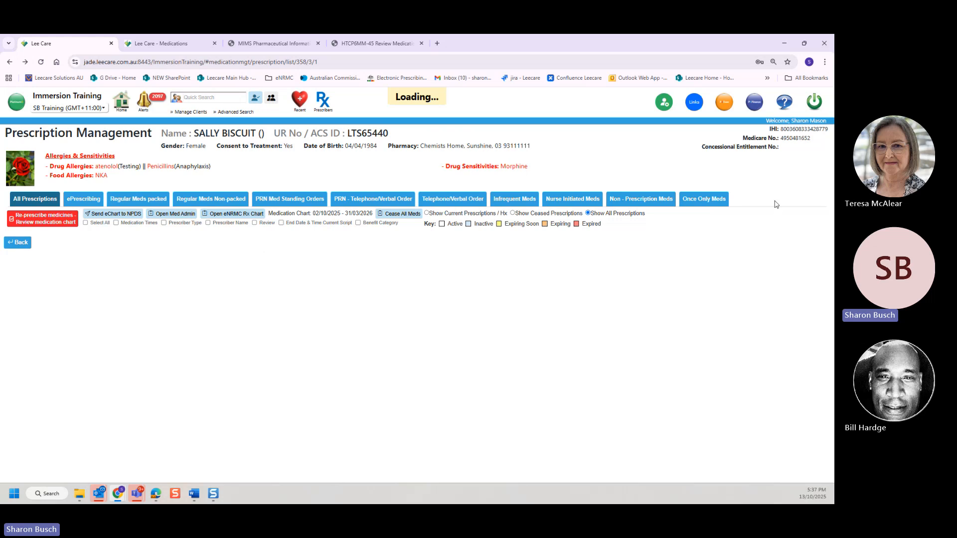
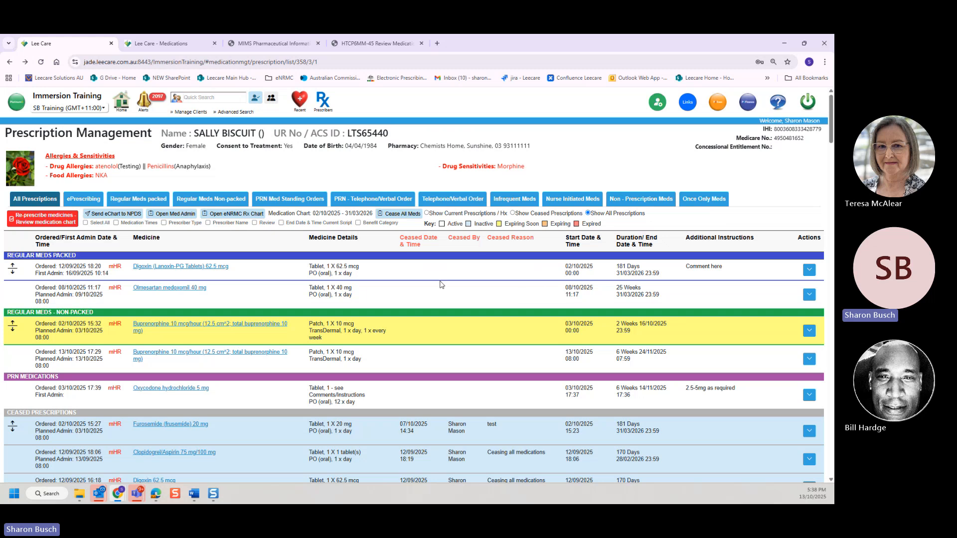
- Limit the list to current prescriptions and history, then highlight the Buprenorphine patch's 16/10/2025 expiry
click(30, 201)
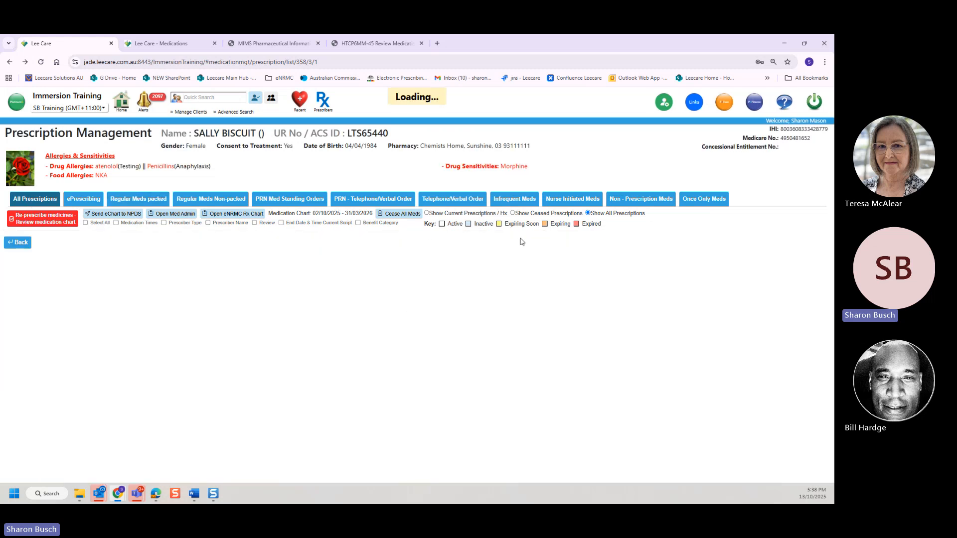
click(460, 214)
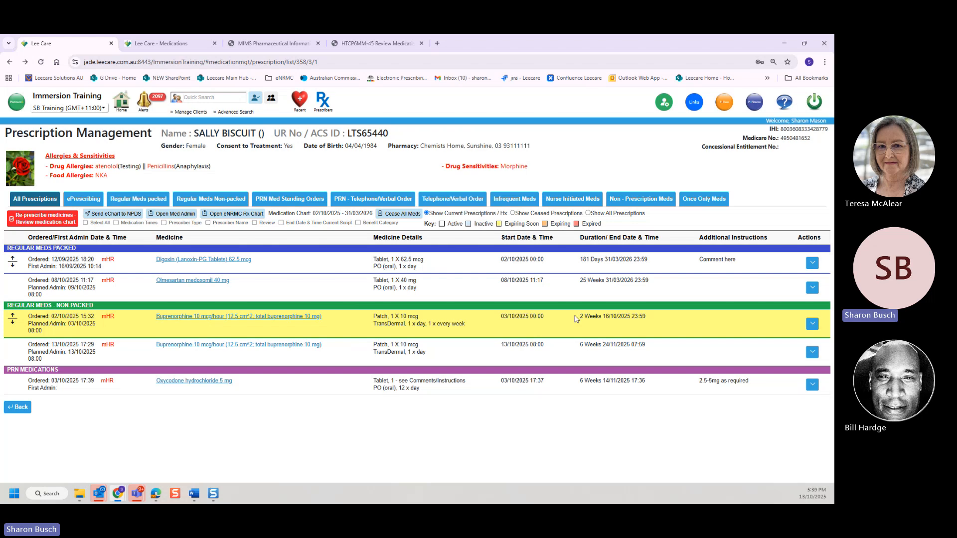
drag(603, 318, 612, 319)
- Highlight Digoxin's ordered date and 31/03/2026 end date, then expand its prescription history
drag(49, 259, 80, 258)
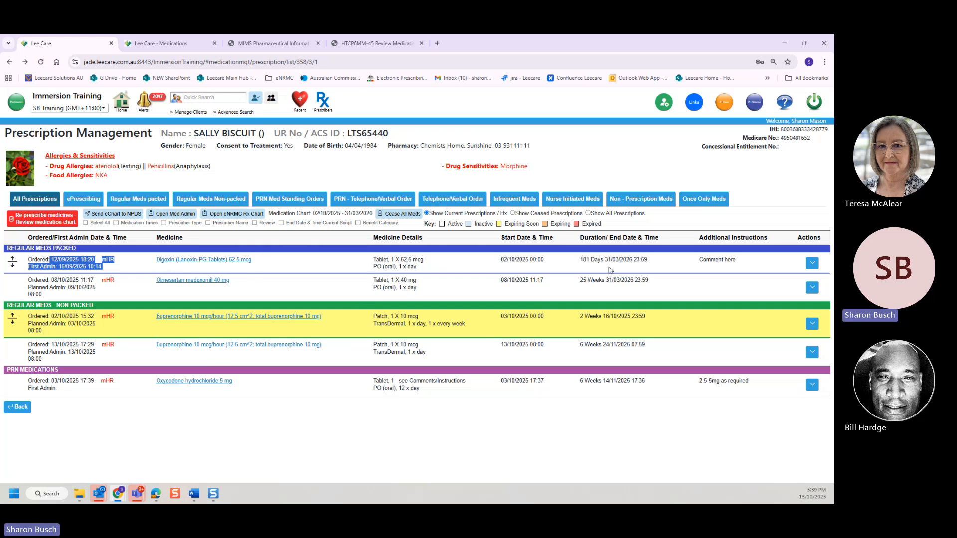
drag(607, 259, 659, 262)
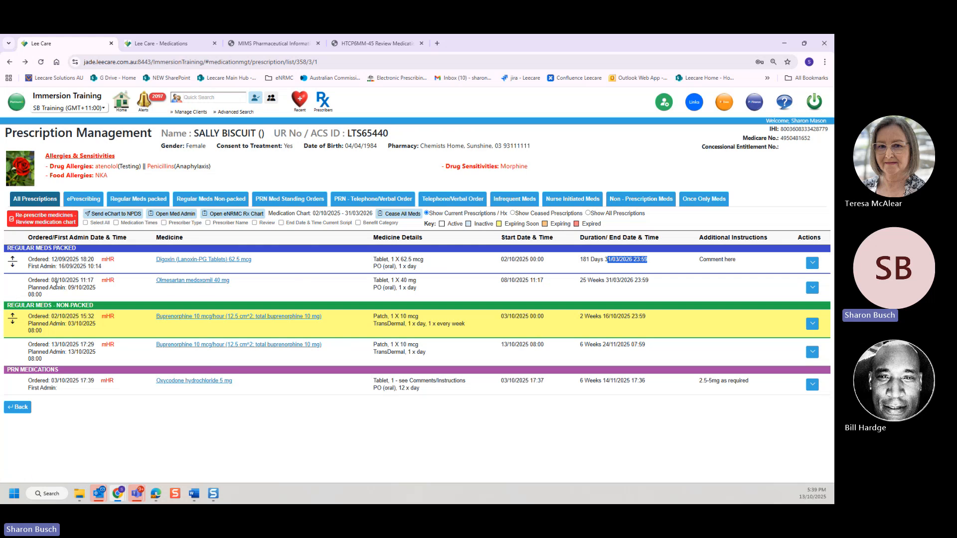
click(12, 262)
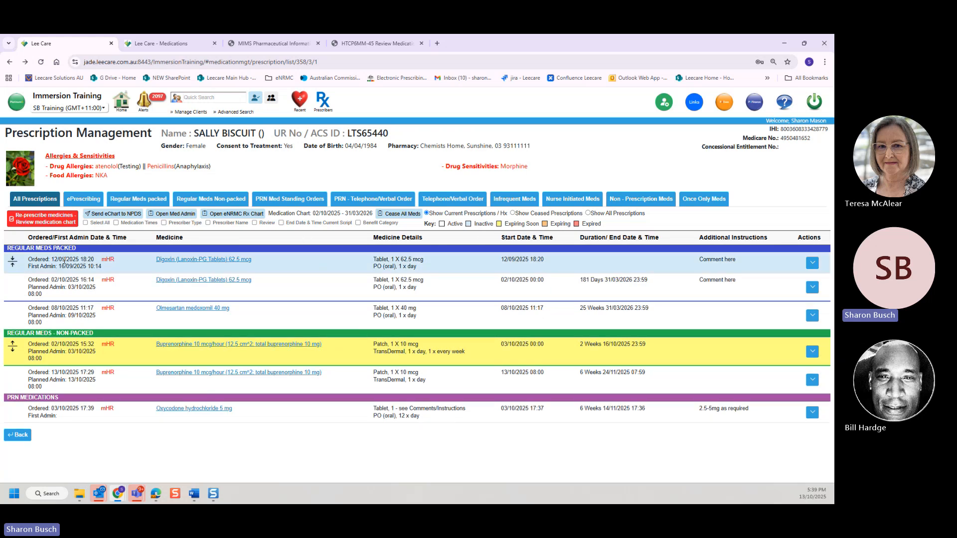
- Highlight the first Digoxin order's date and display every optional column in the prescription table
drag(52, 260, 65, 280)
click(91, 223)
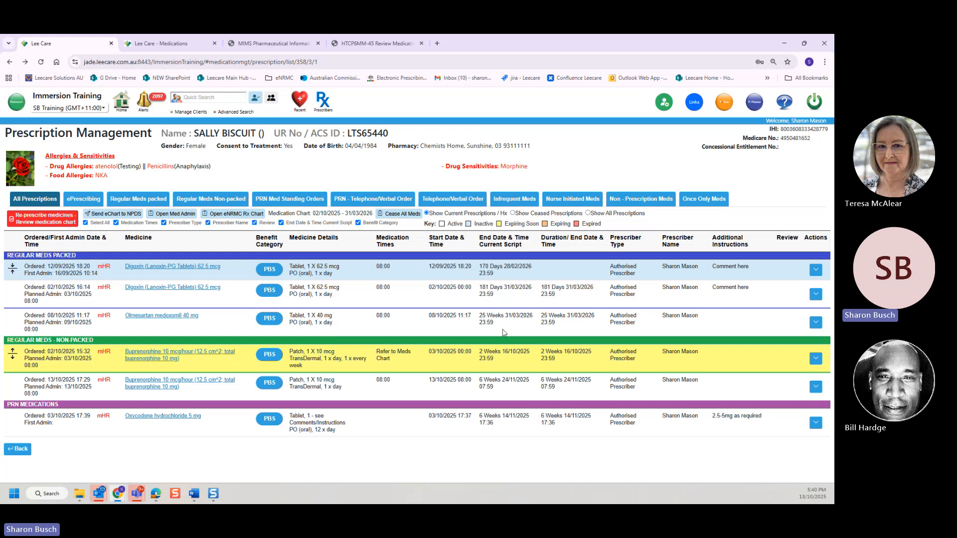
- Hide all optional columns and briefly toggle Benefit Category and Prescriber Name off and on, with Digoxin history re-expanded
click(13, 274)
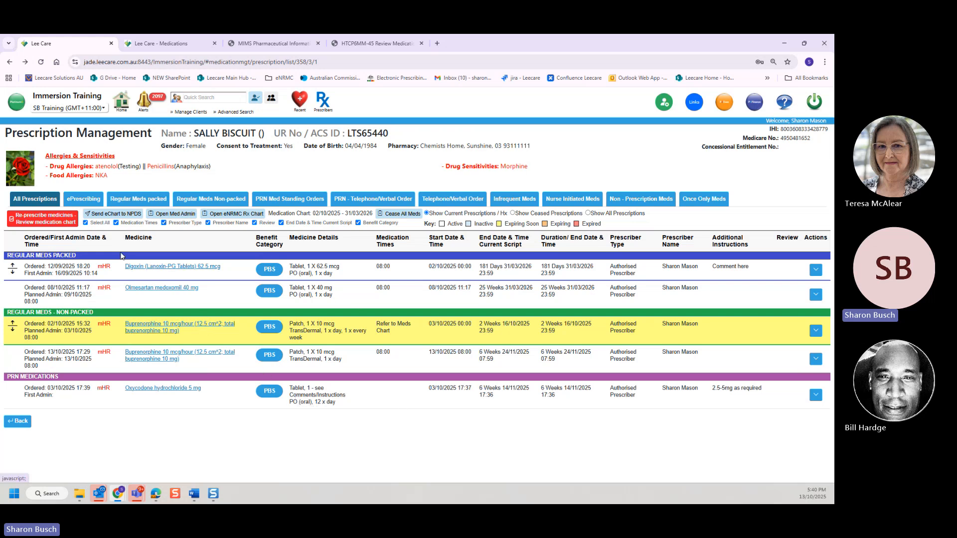
click(93, 224)
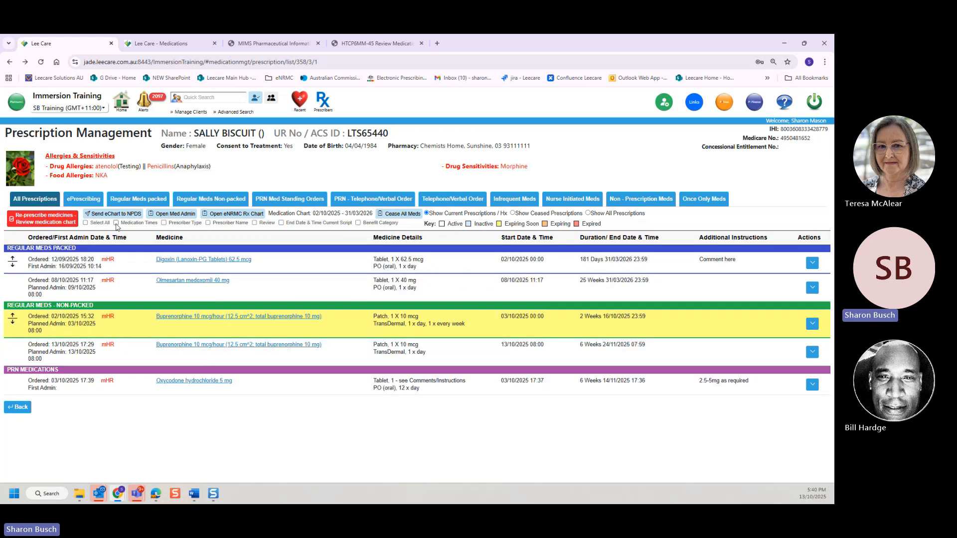
click(358, 224)
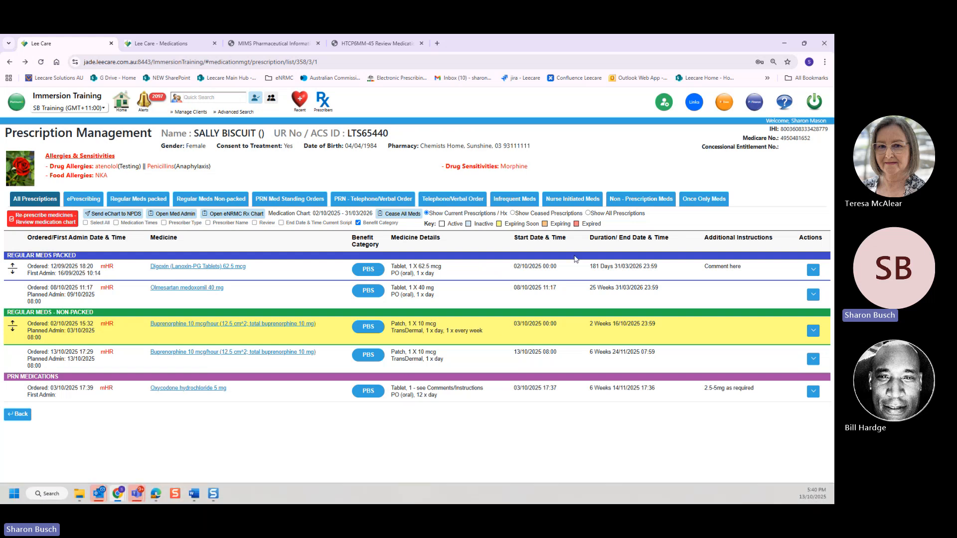
click(228, 224)
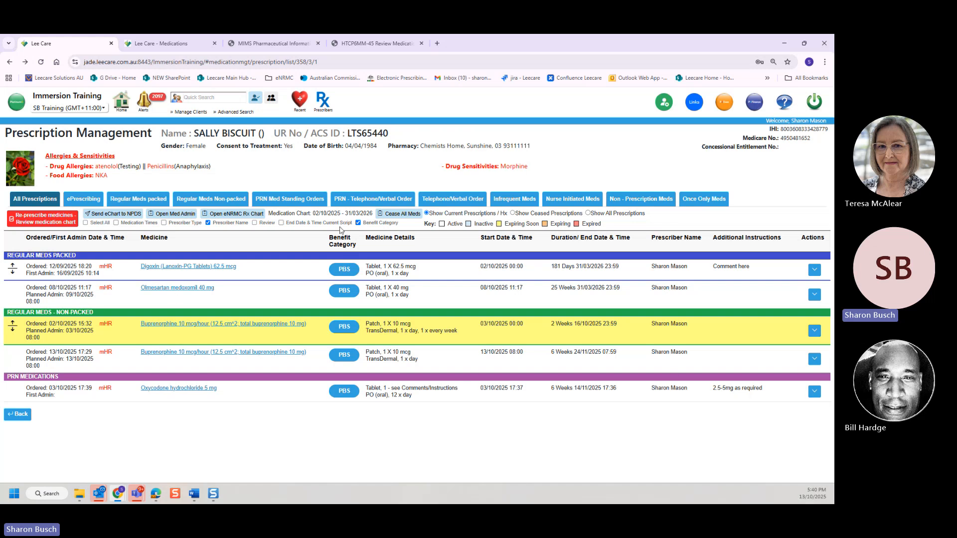
click(358, 223)
click(208, 222)
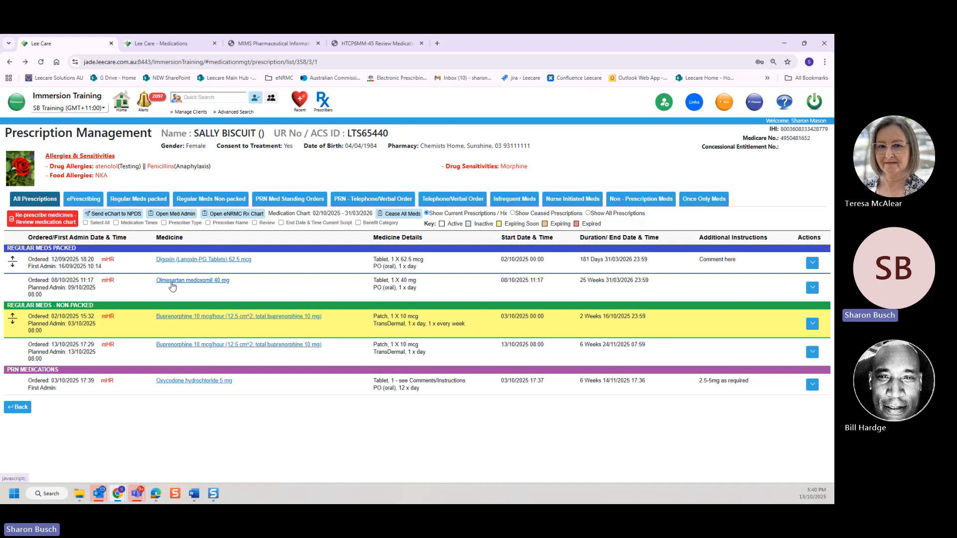
click(13, 264)
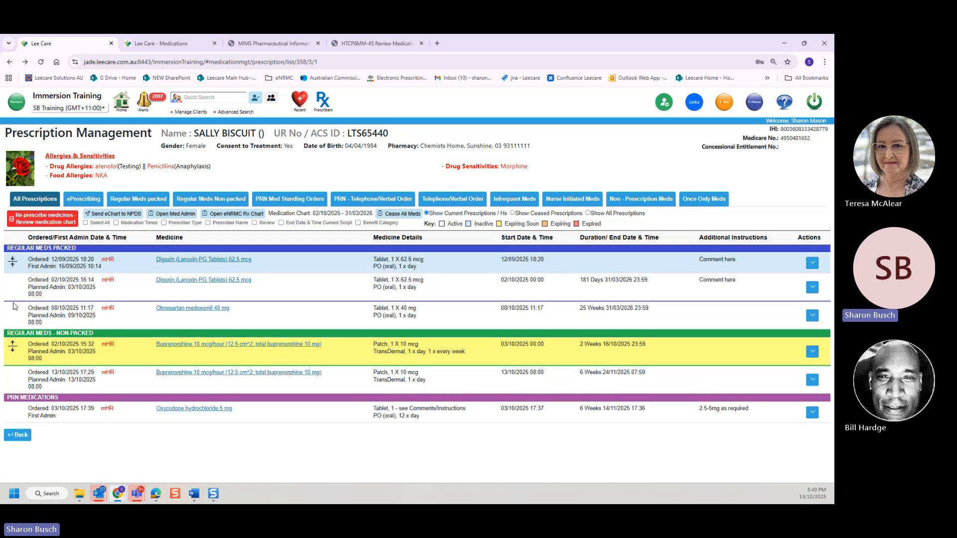
- View the 12/09/2025 Digoxin order's details, close them unchanged, and collapse the Digoxin history
click(179, 260)
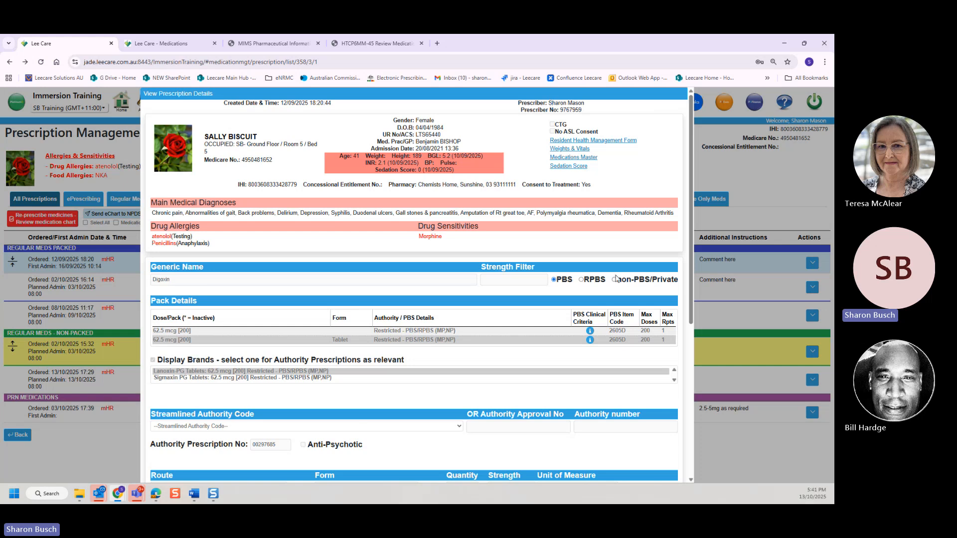
scroll(692, 294, down, 3)
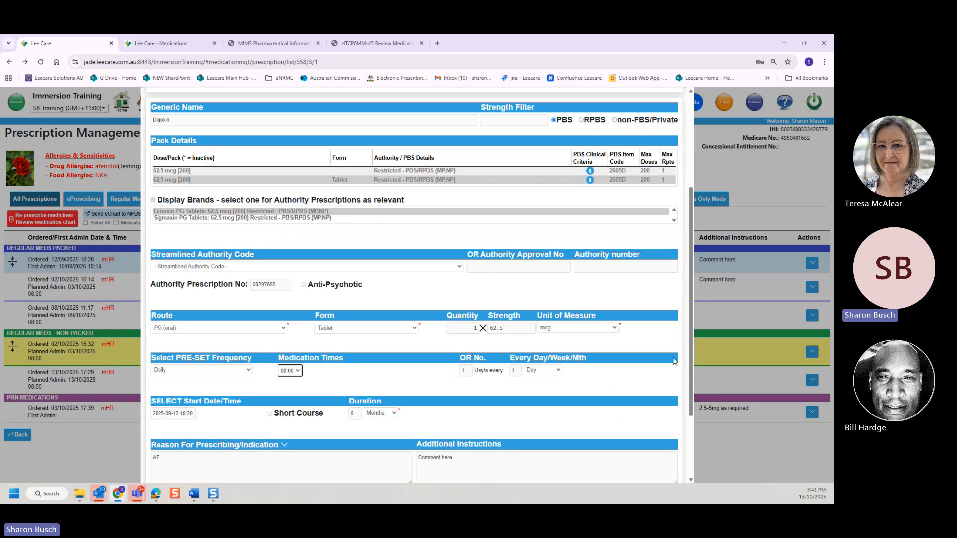
drag(691, 366, 691, 430)
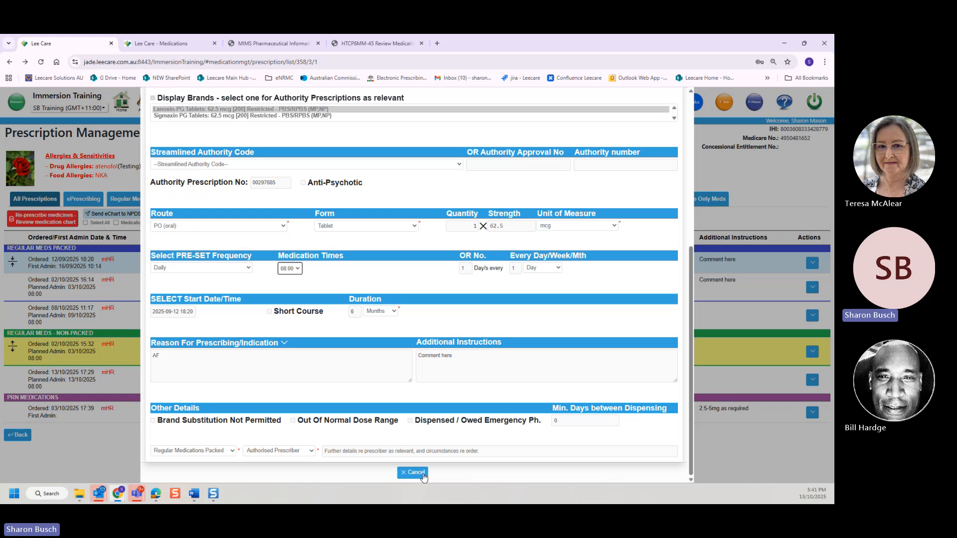
click(422, 473)
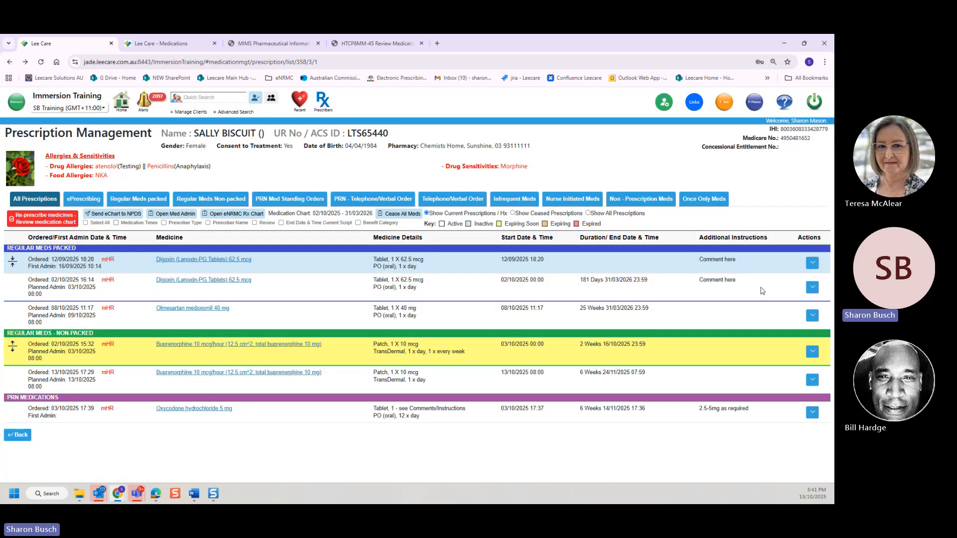
click(13, 267)
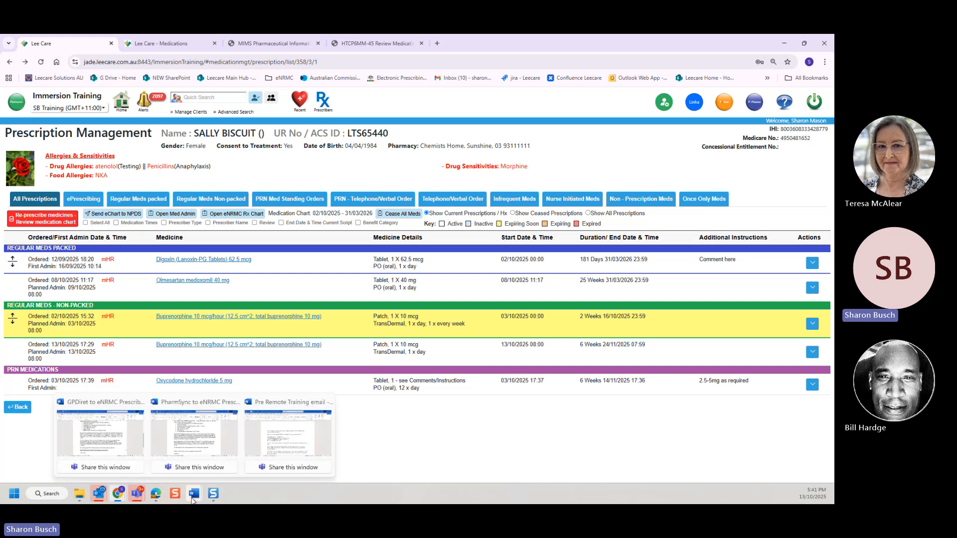
click(157, 498)
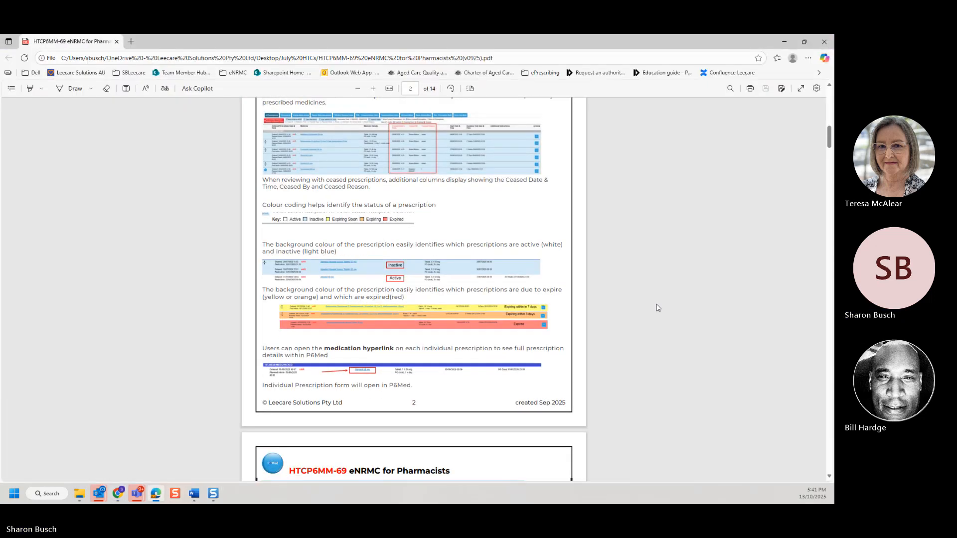
drag(831, 145, 831, 196)
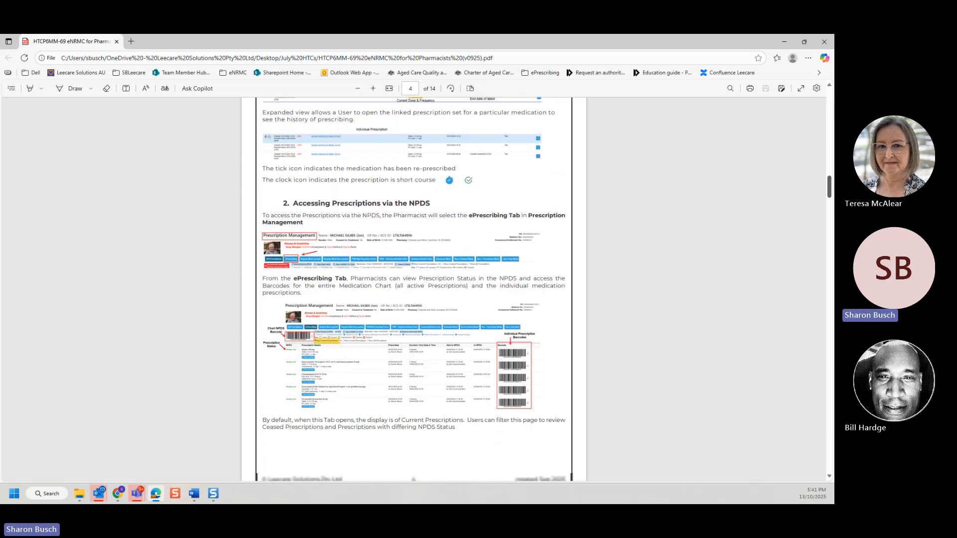
click(118, 494)
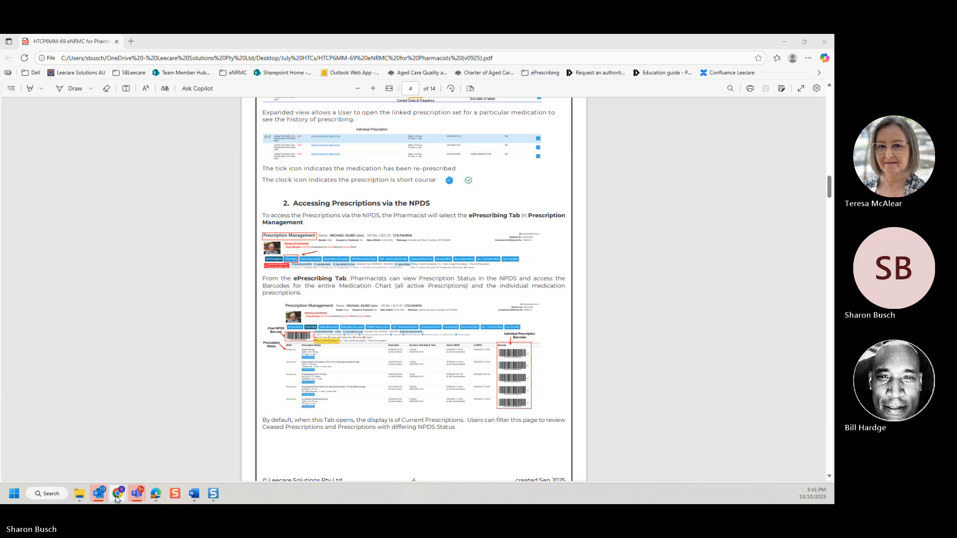
click(186, 432)
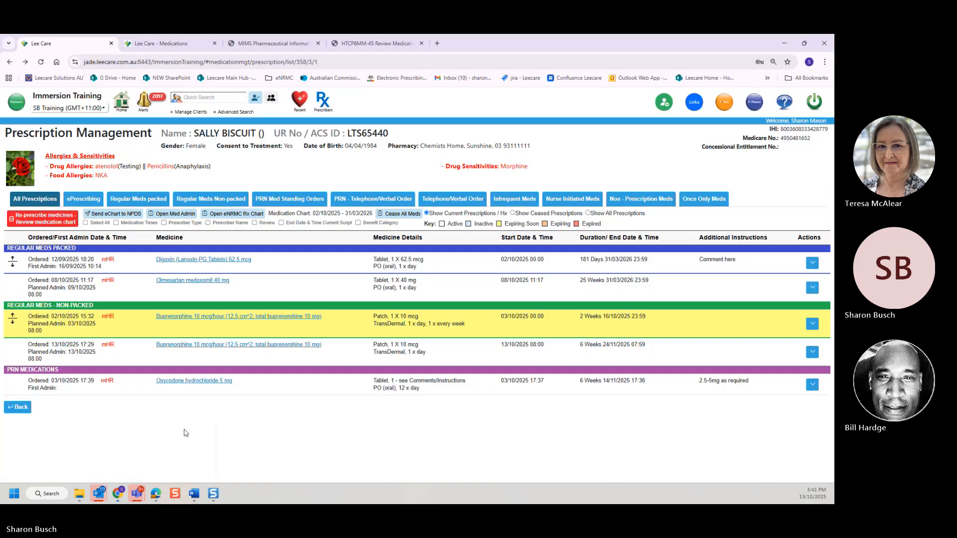
- Open the Olmesartan medoxomil prescription and settle on the APO-Olmesartan brand after trying Blooms the Chemist
click(178, 282)
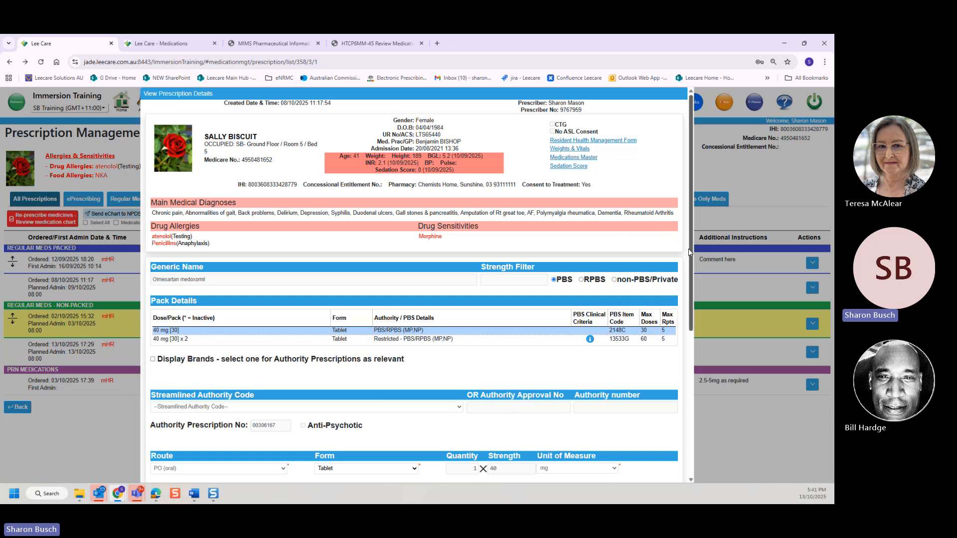
drag(692, 276, 694, 388)
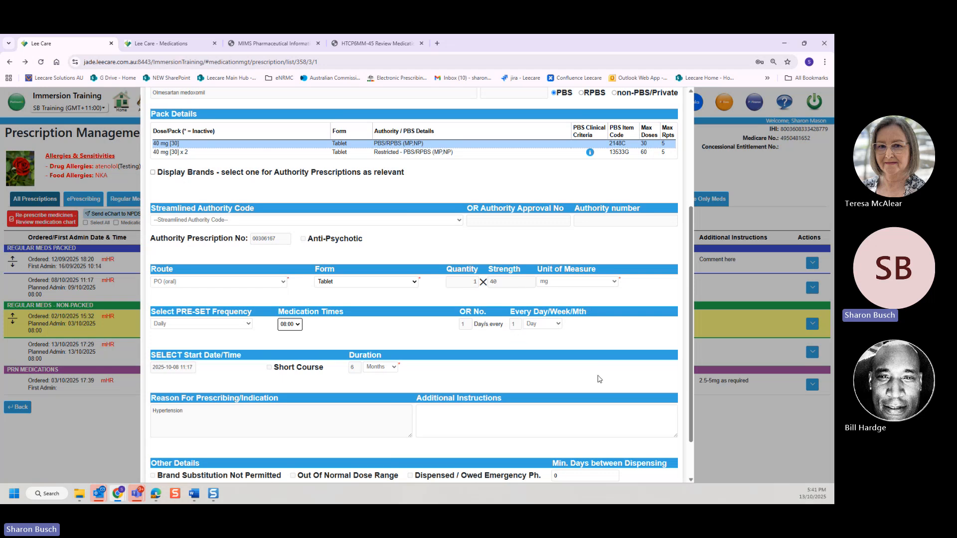
click(153, 172)
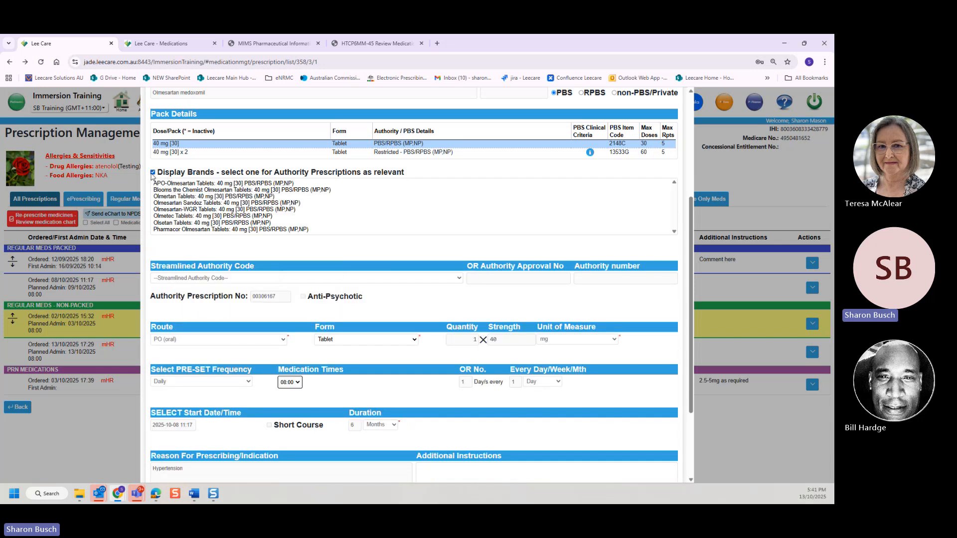
click(153, 172)
click(153, 172)
click(179, 184)
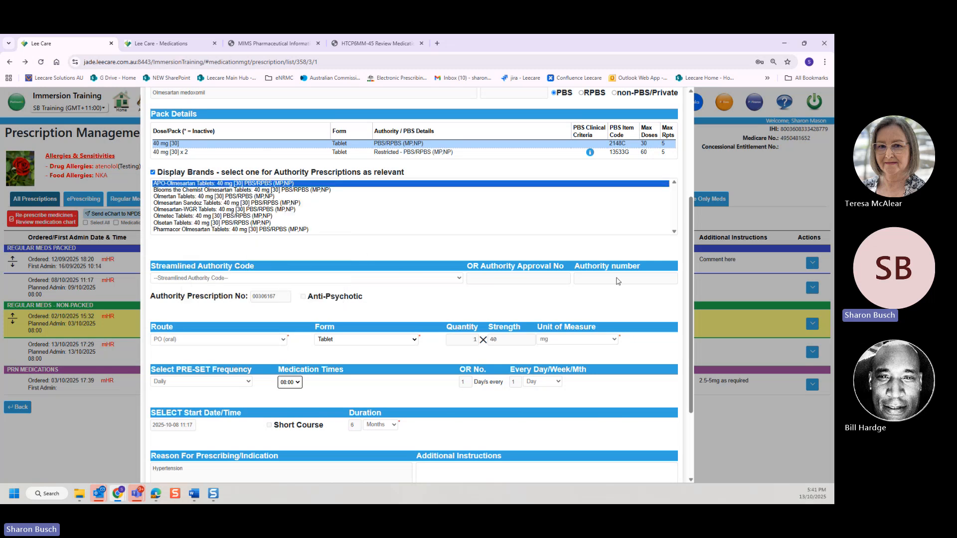
scroll(618, 282, down, 1)
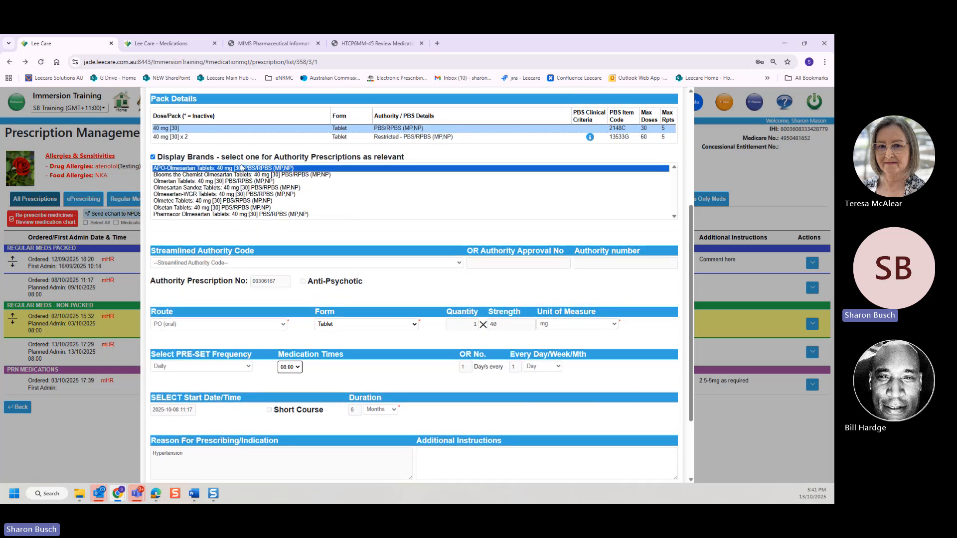
click(203, 175)
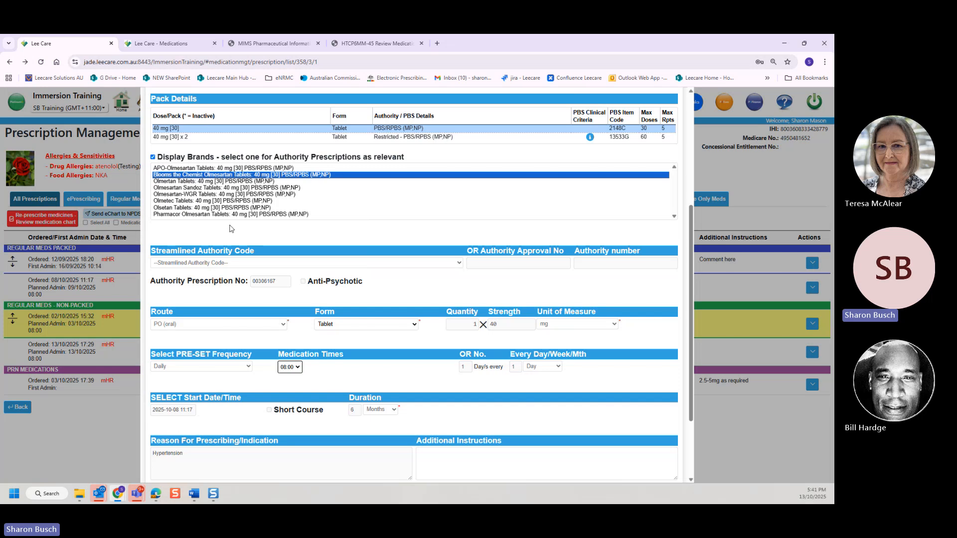
click(159, 169)
- Keep Tablet as the dose form and start typing 'Comment' in Additional Instructions
scroll(346, 339, down, 1)
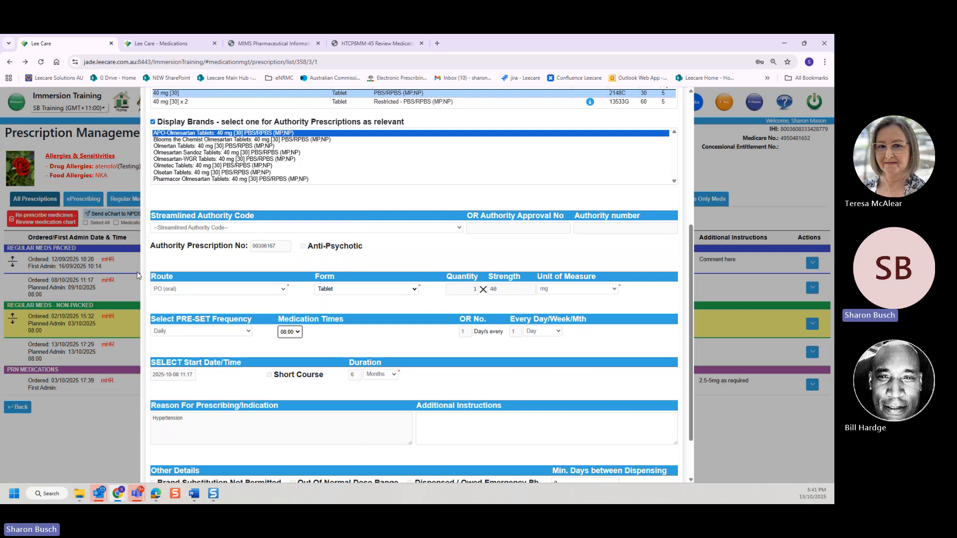
scroll(361, 290, down, 1)
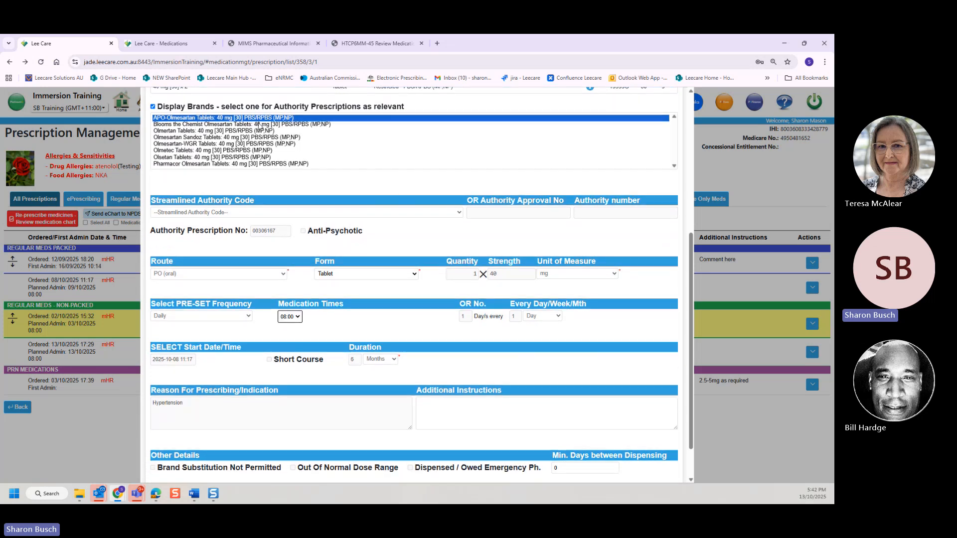
click(351, 274)
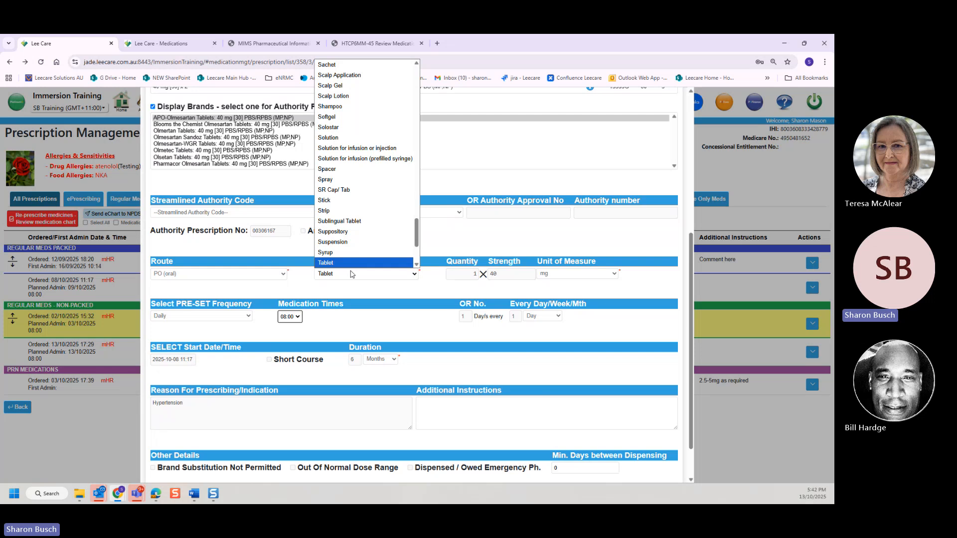
click(352, 274)
scroll(418, 359, down, 1)
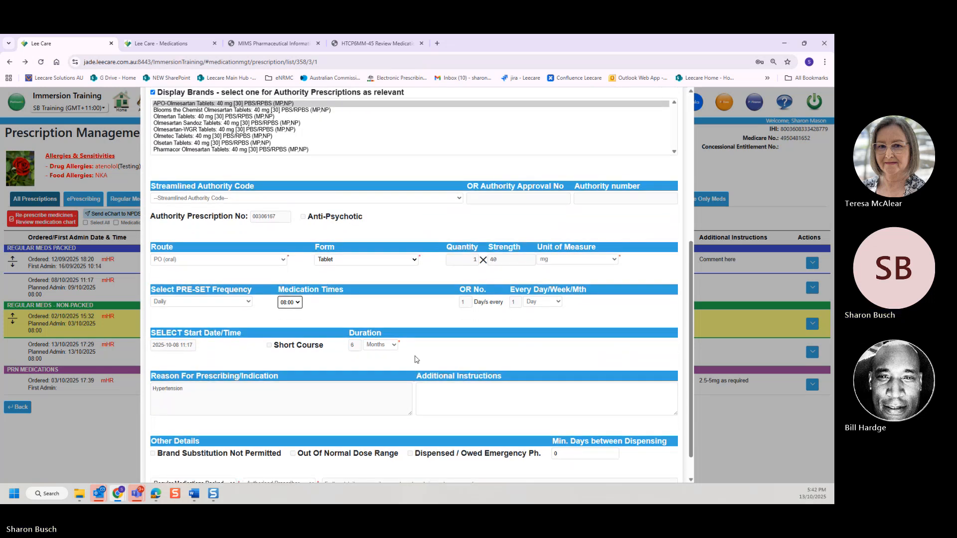
scroll(418, 359, down, 1)
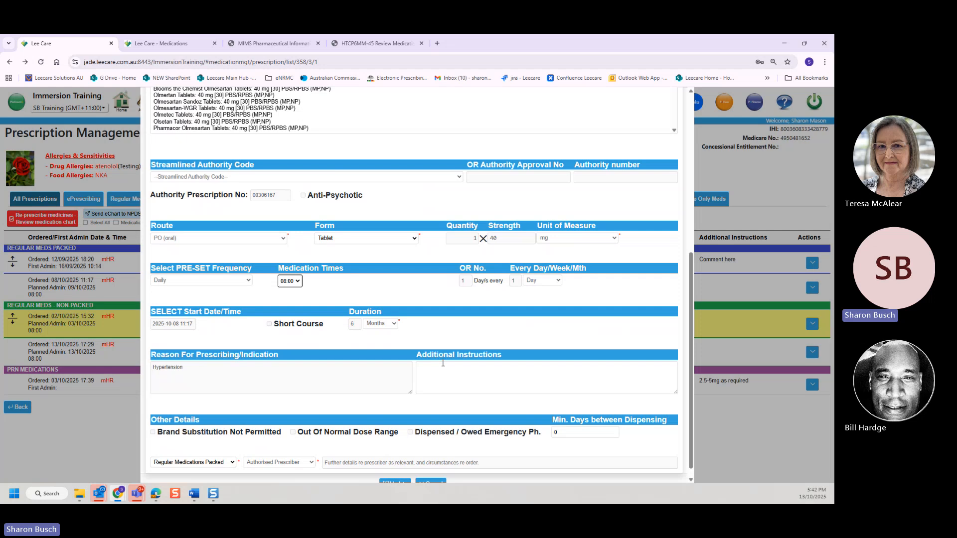
click(441, 365)
text(Comments here)
- Change the olmesartan medication time from 08:00 to 19:00
scroll(489, 363, down, 1)
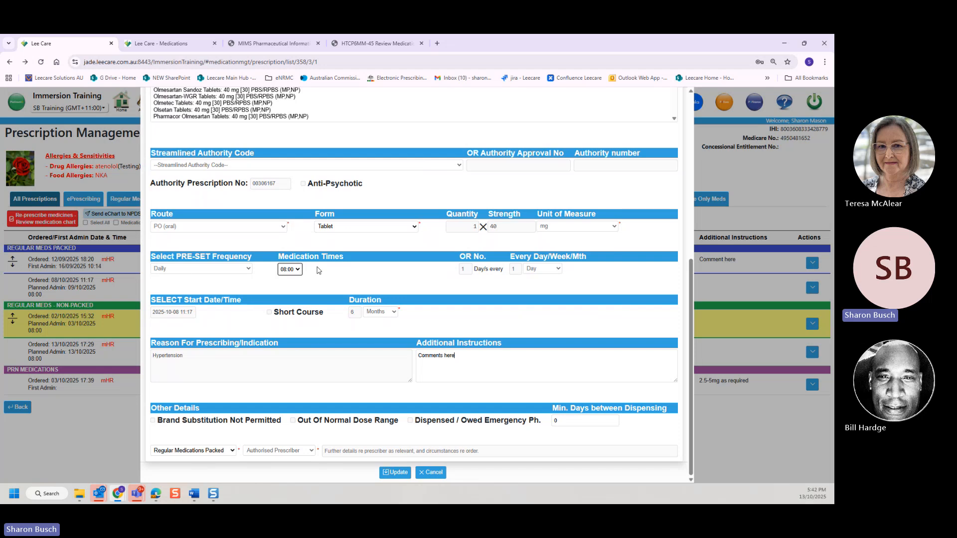
click(298, 270)
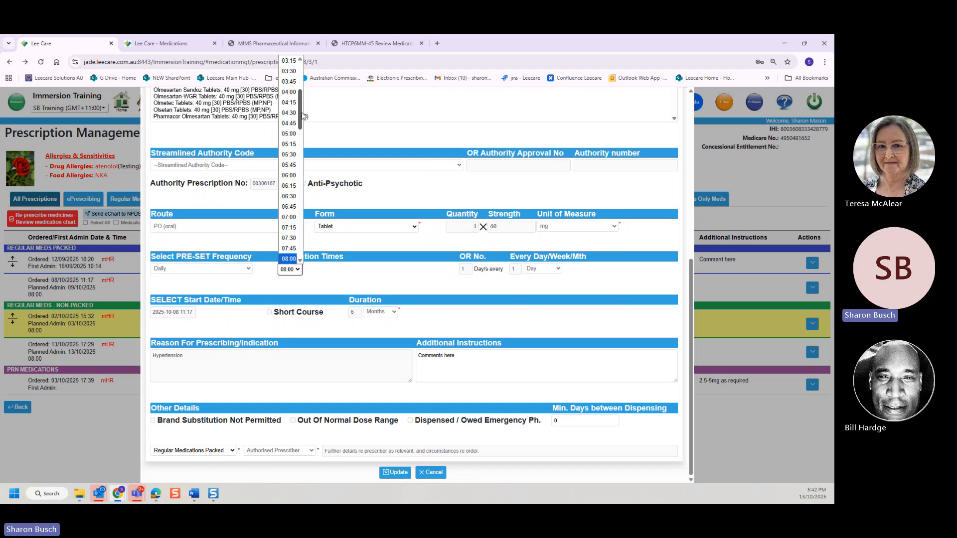
drag(301, 115, 313, 206)
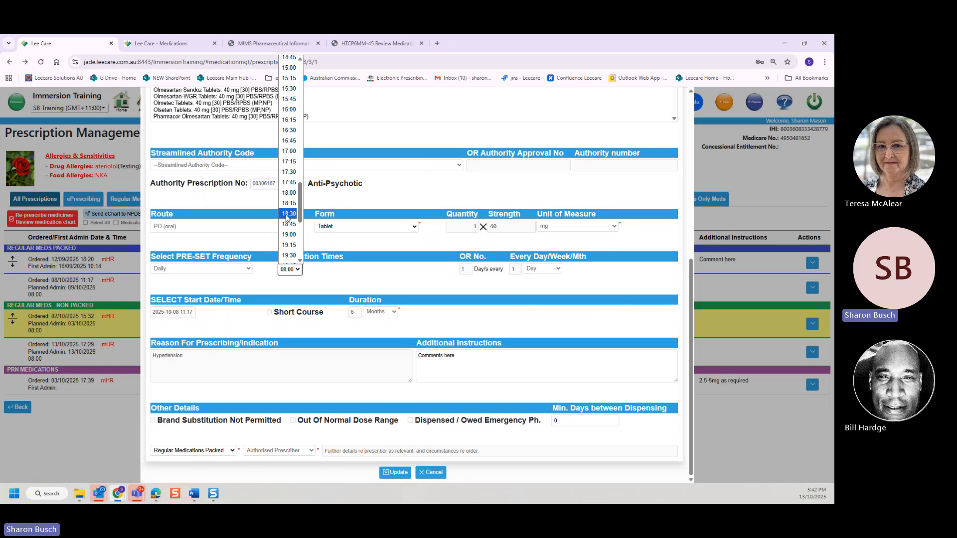
click(295, 235)
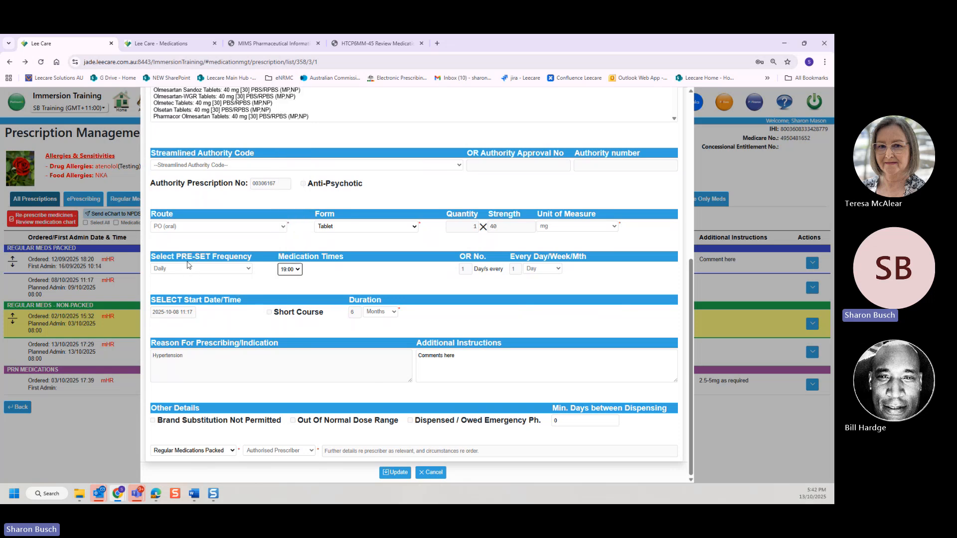
click(298, 270)
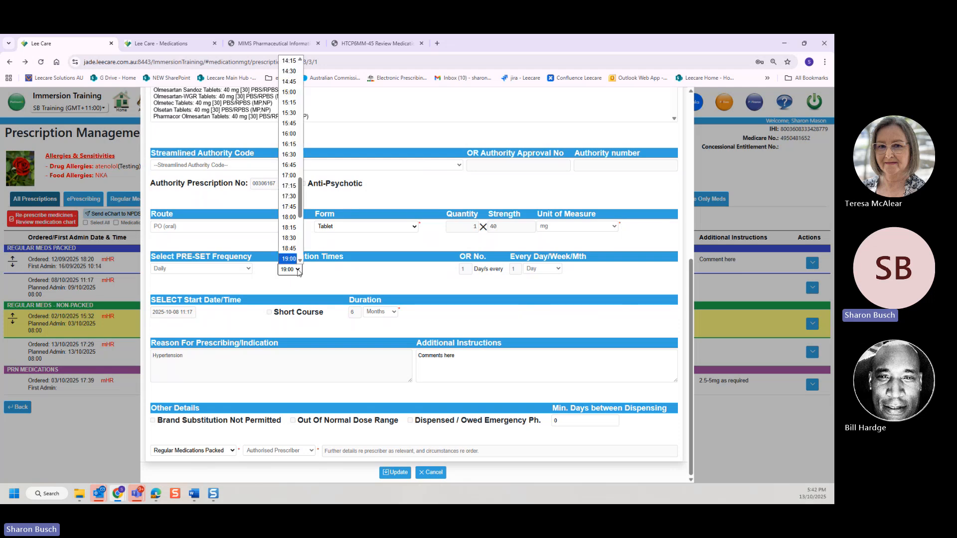
click(298, 270)
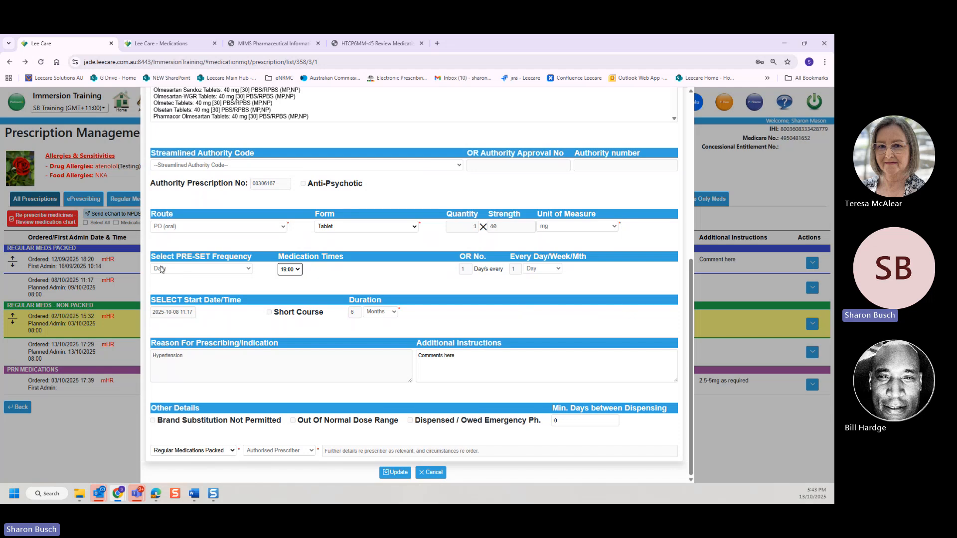
click(298, 269)
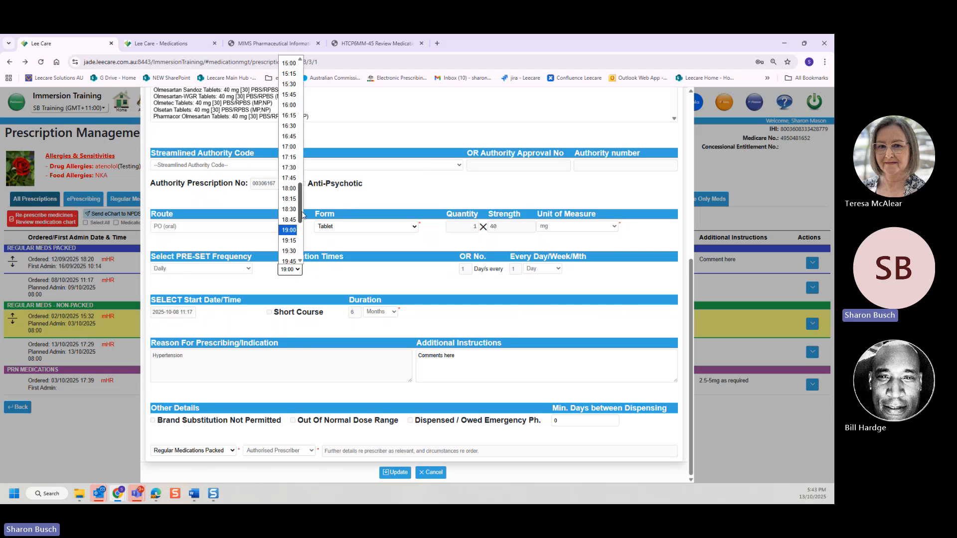
drag(302, 214, 304, 218)
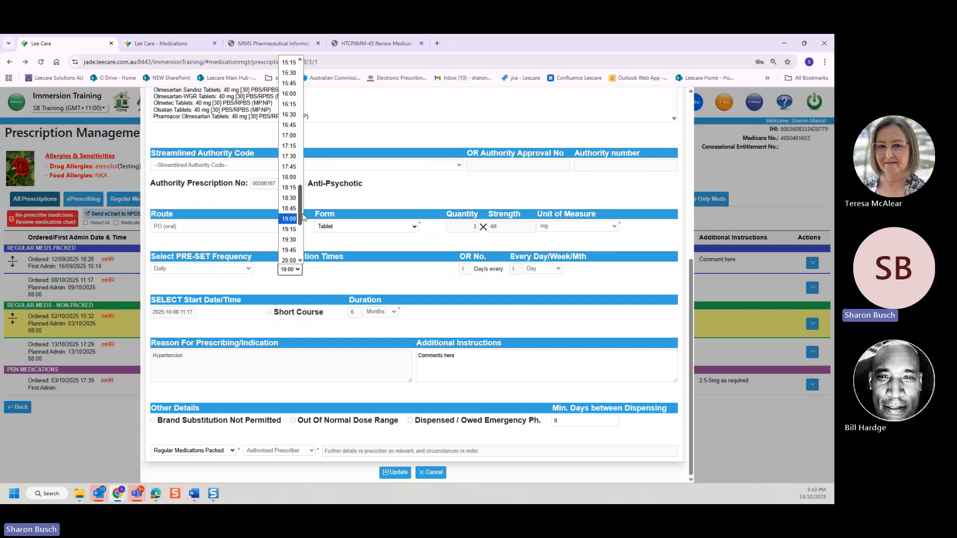
click(343, 280)
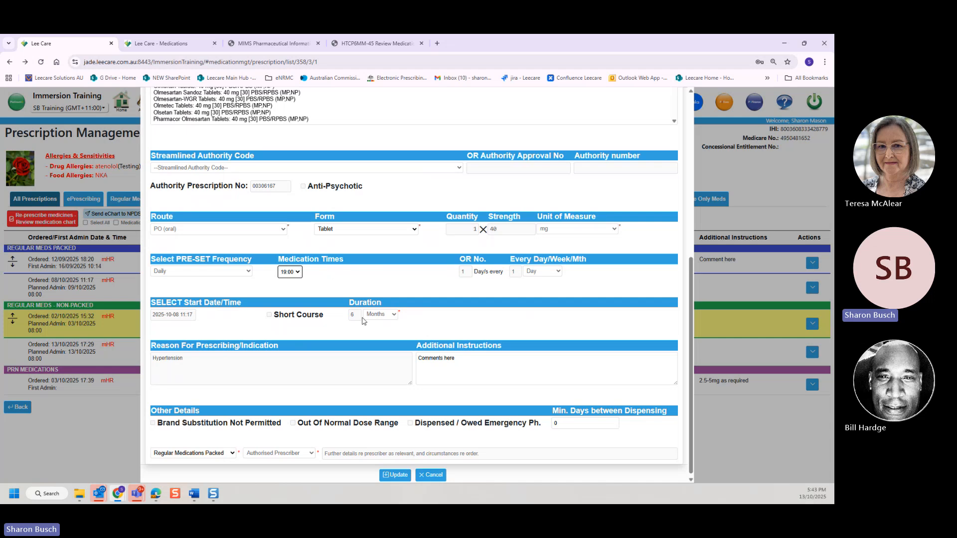
- Keep Regular Medications Packed as the olmesartan packing category
scroll(374, 379, down, 1)
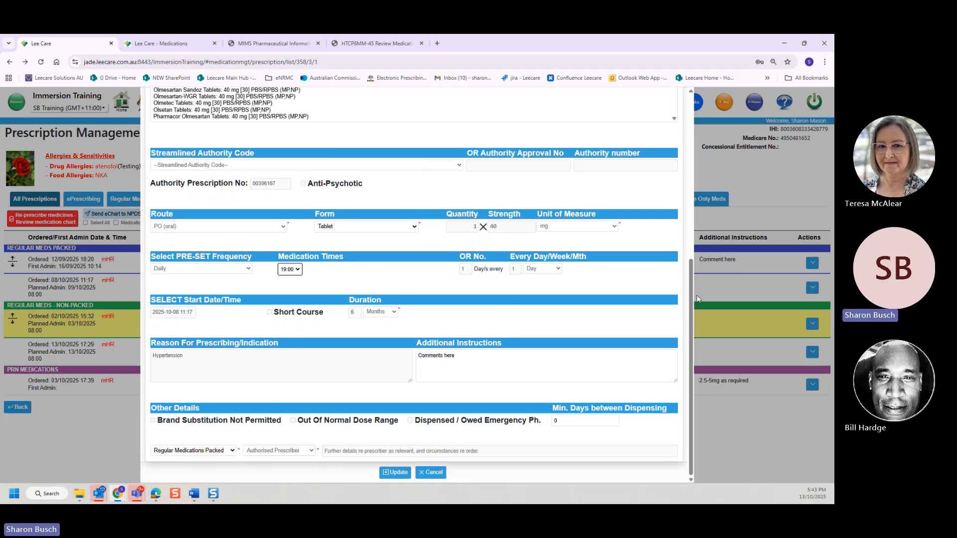
click(223, 452)
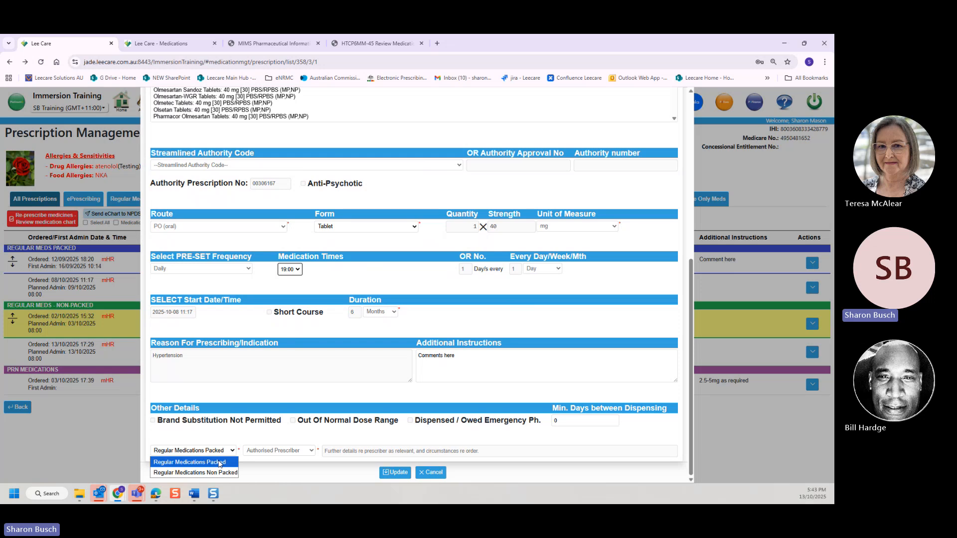
click(231, 462)
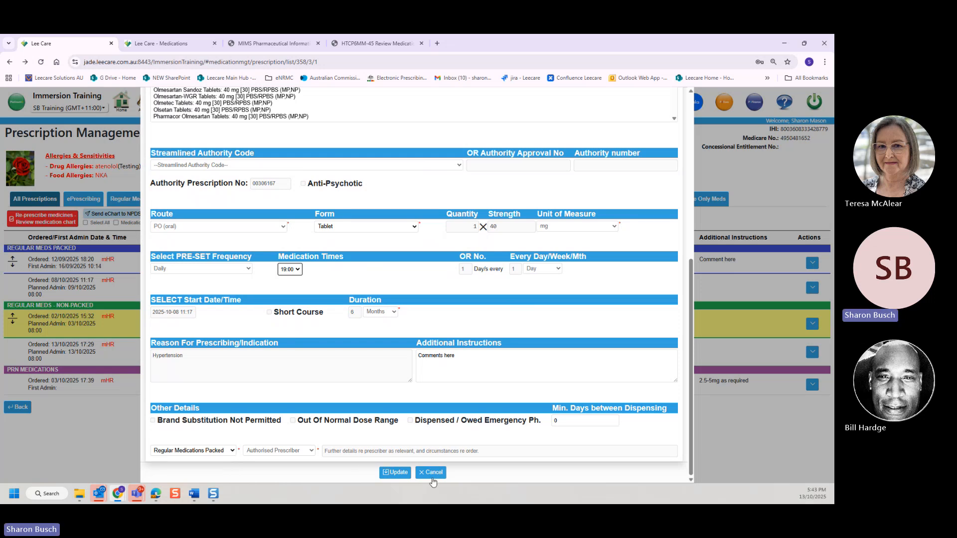
- Save the updated olmesartan prescription and open the resident's medication chart without administering
click(395, 477)
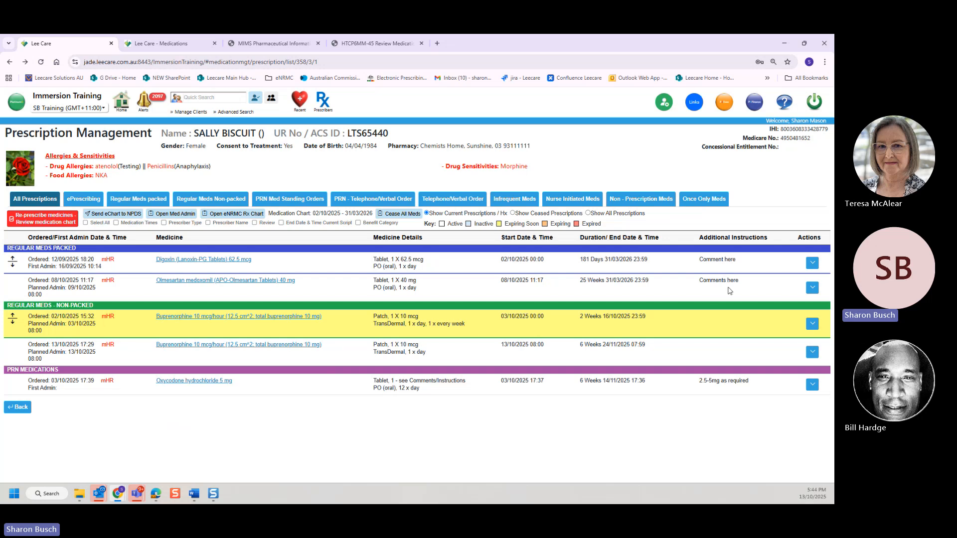
click(185, 216)
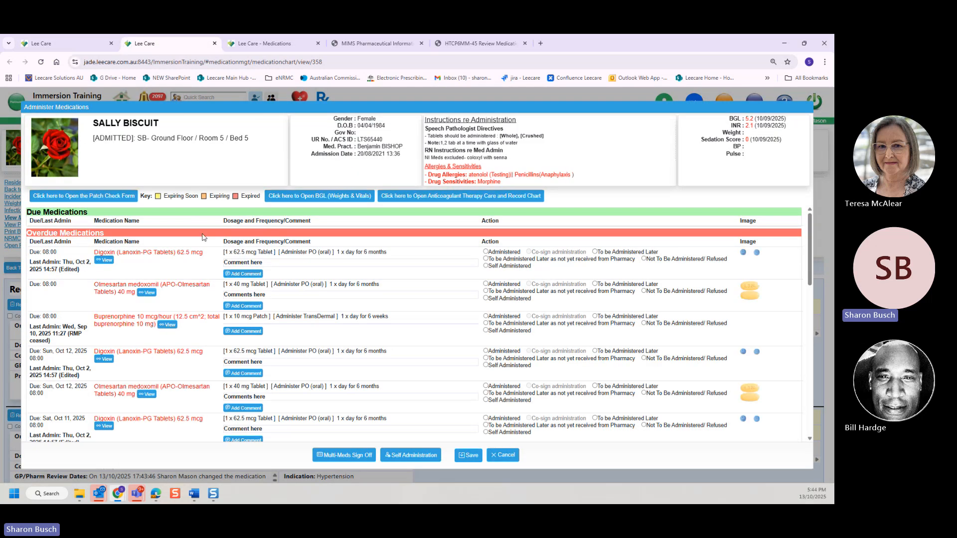
click(504, 455)
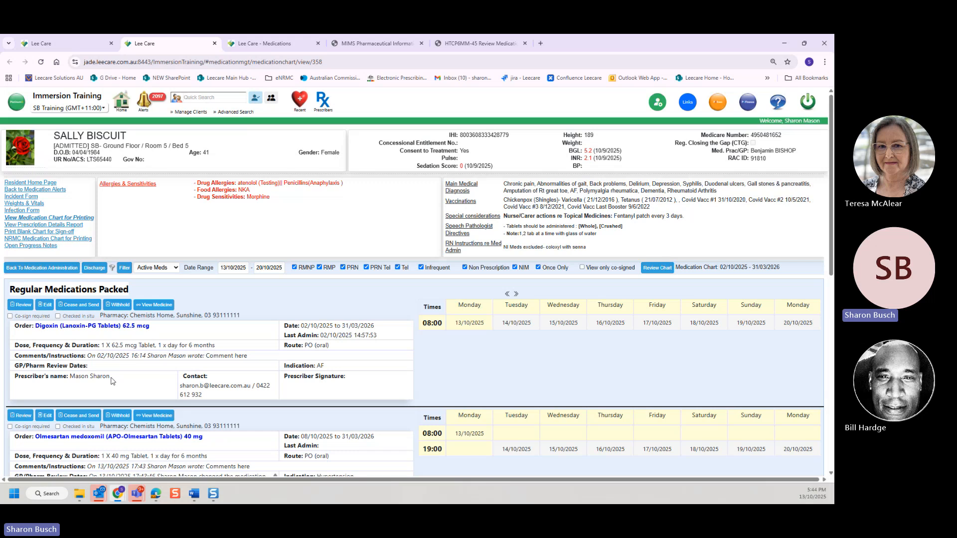
- Highlight the olmesartan order's comment and pharmacy review note on the chart
scroll(111, 381, down, 2)
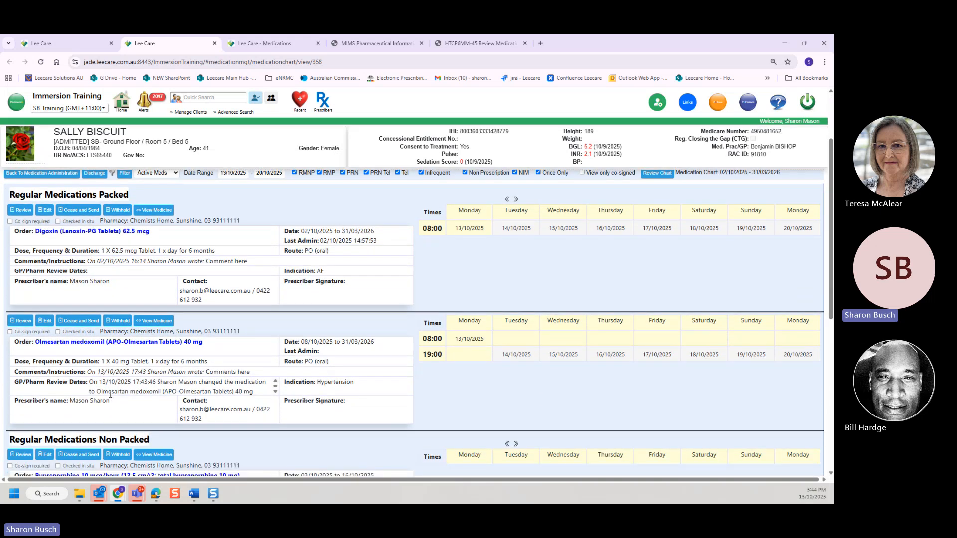
drag(92, 362, 270, 363)
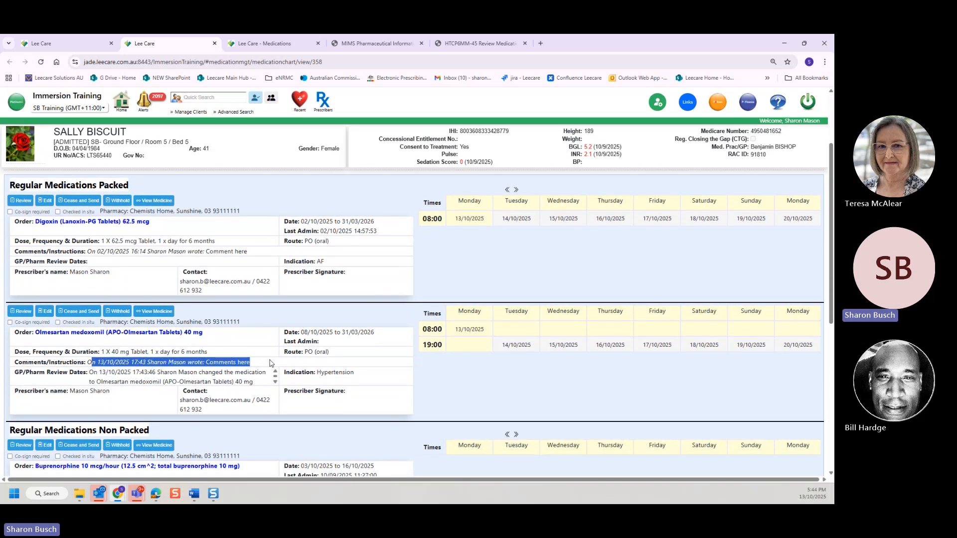
drag(90, 373, 269, 382)
click(275, 373)
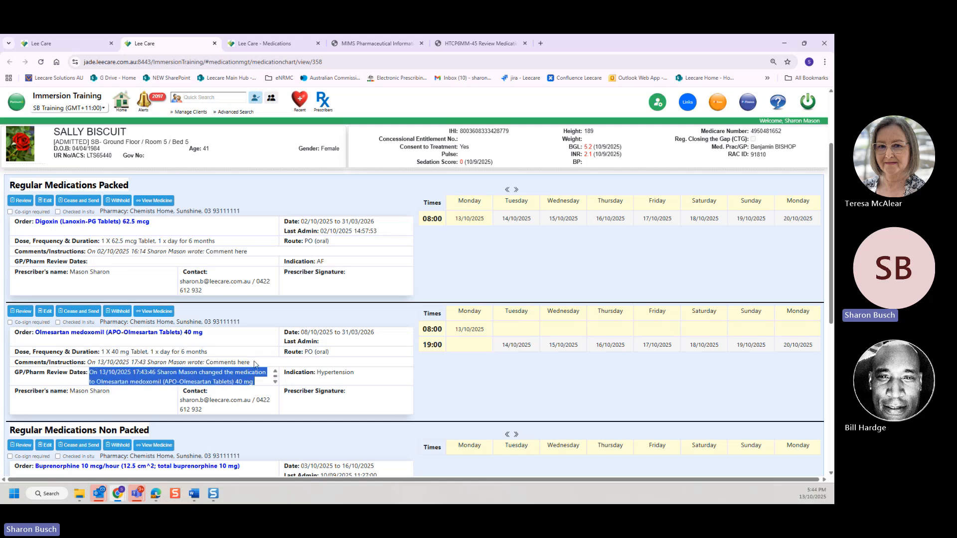
scroll(234, 369, up, 1)
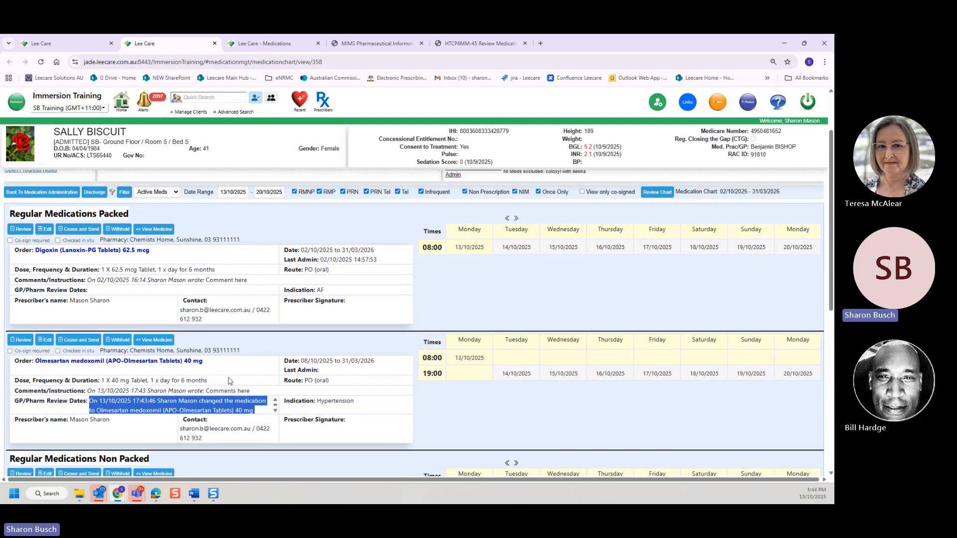
scroll(221, 394, up, 1)
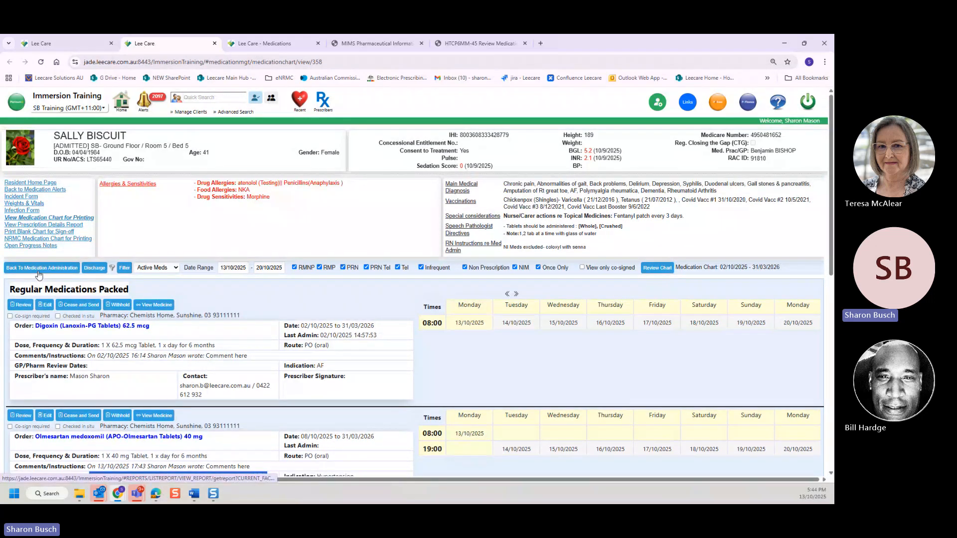
- Reopen the administration window and highlight Digoxin's dosage and comment text
click(39, 268)
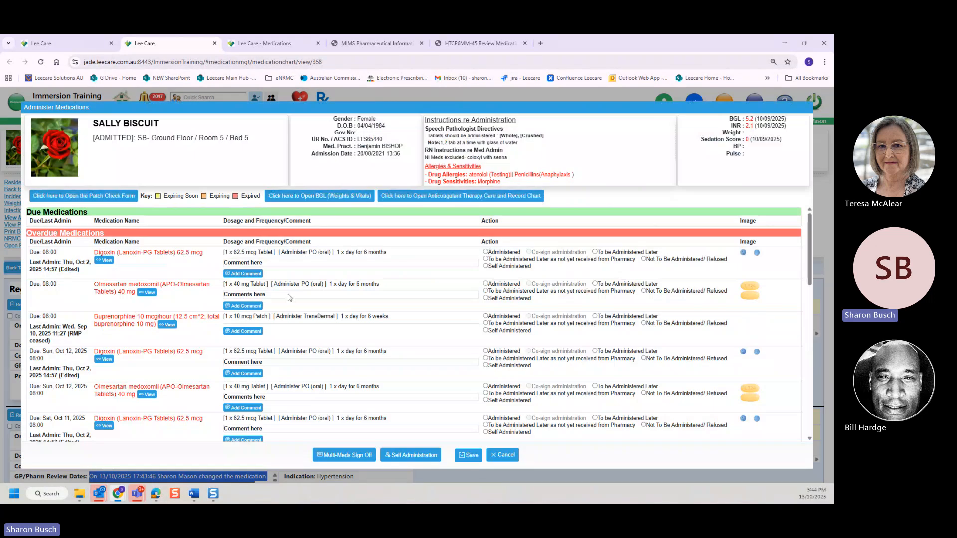
drag(278, 266, 210, 262)
click(272, 268)
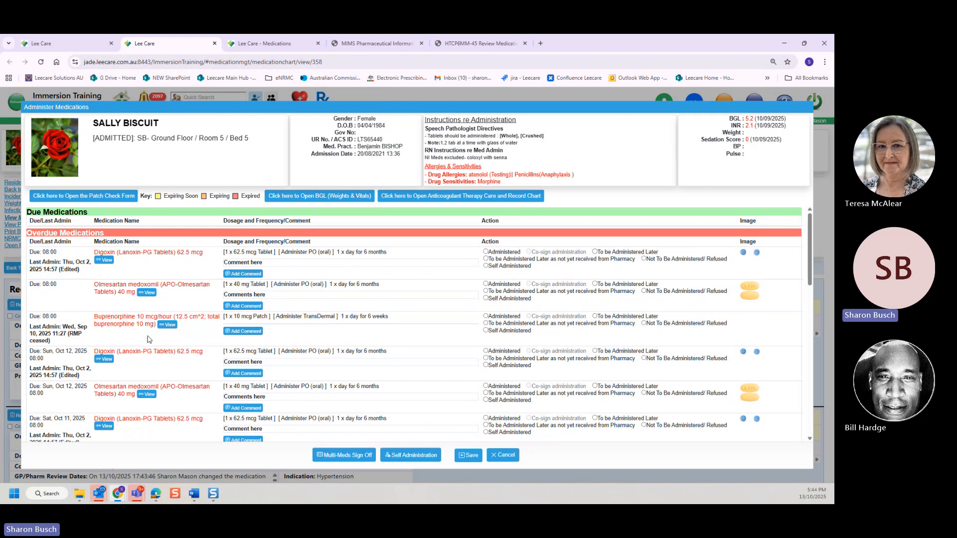
scroll(152, 364, down, 1)
scroll(152, 363, down, 1)
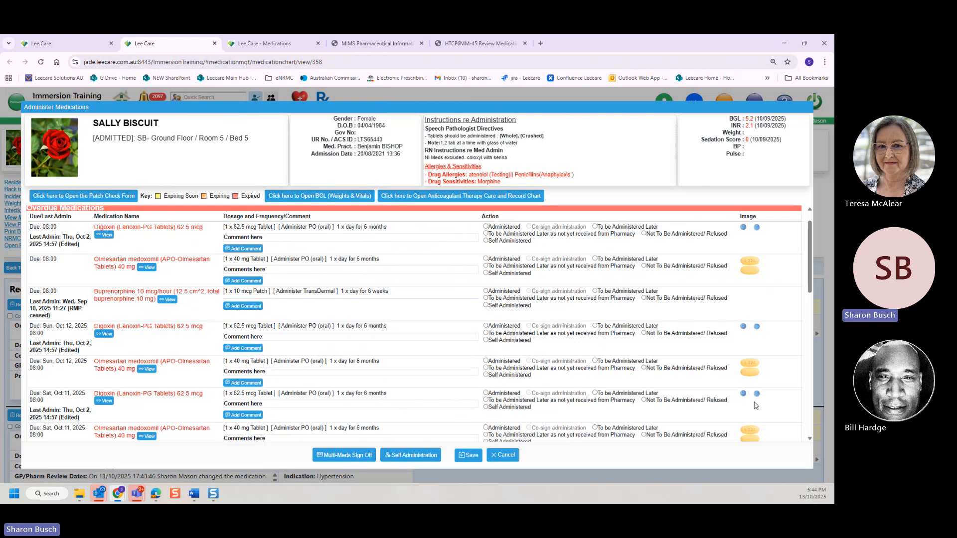
scroll(745, 382, down, 3)
scroll(740, 381, down, 5)
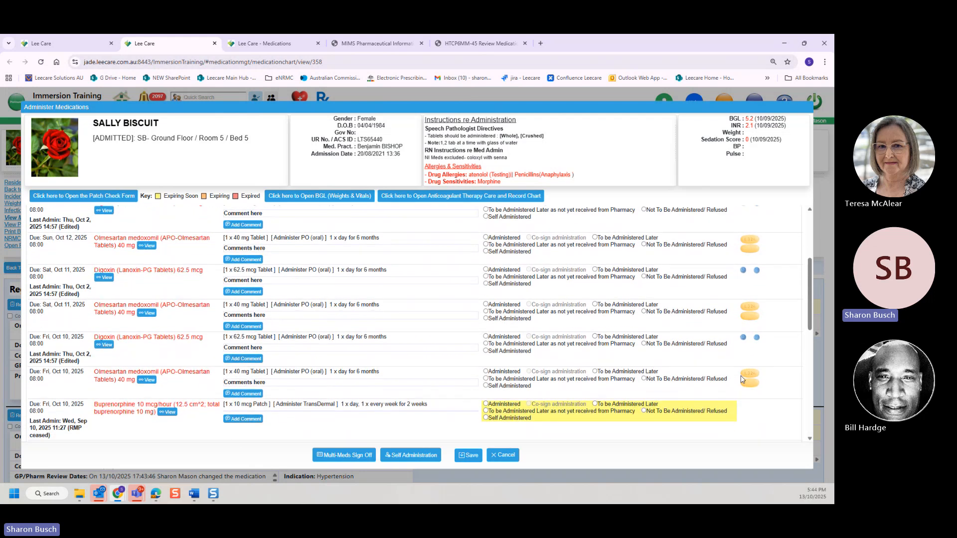
scroll(398, 349, up, 2)
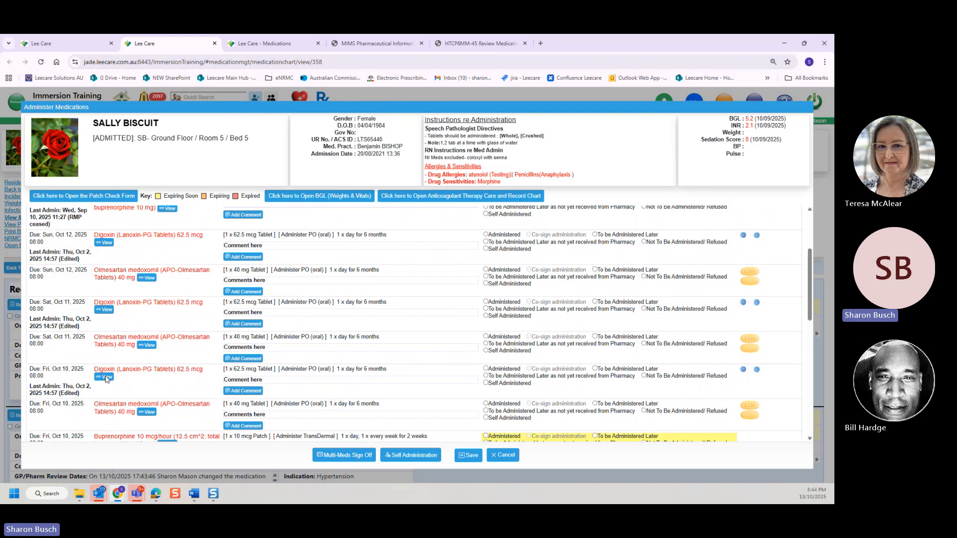
- Check Digoxin's listed uses in its medication details, then close the administration dialog unrecorded
click(106, 379)
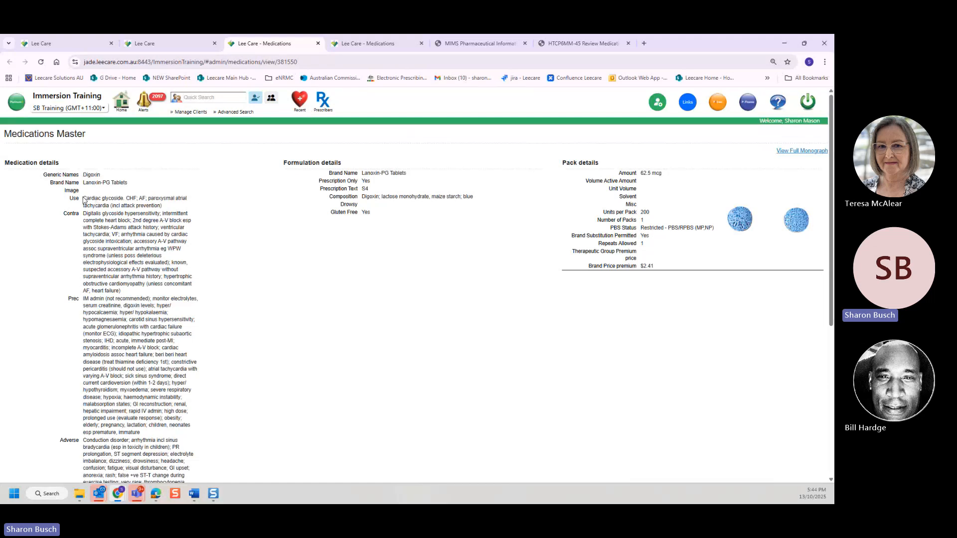
drag(85, 198, 192, 207)
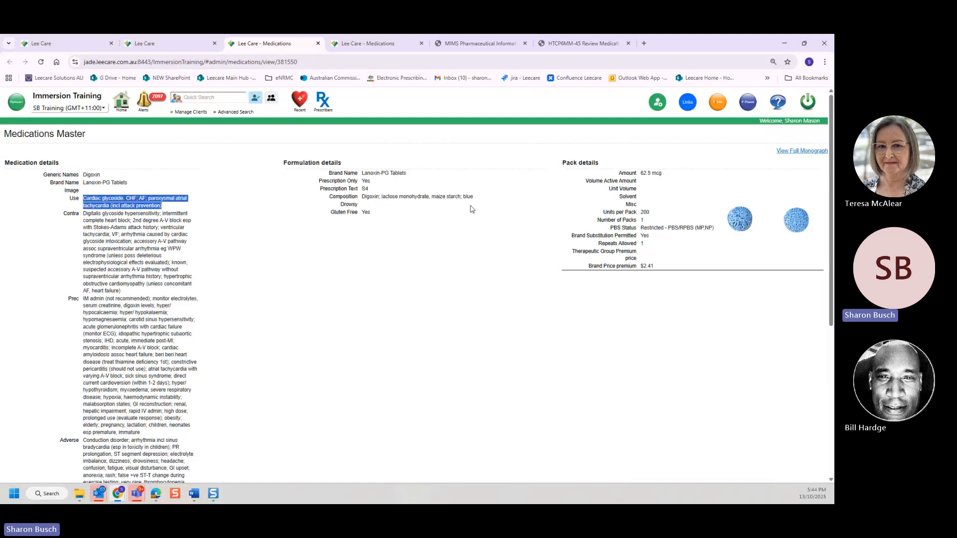
click(154, 44)
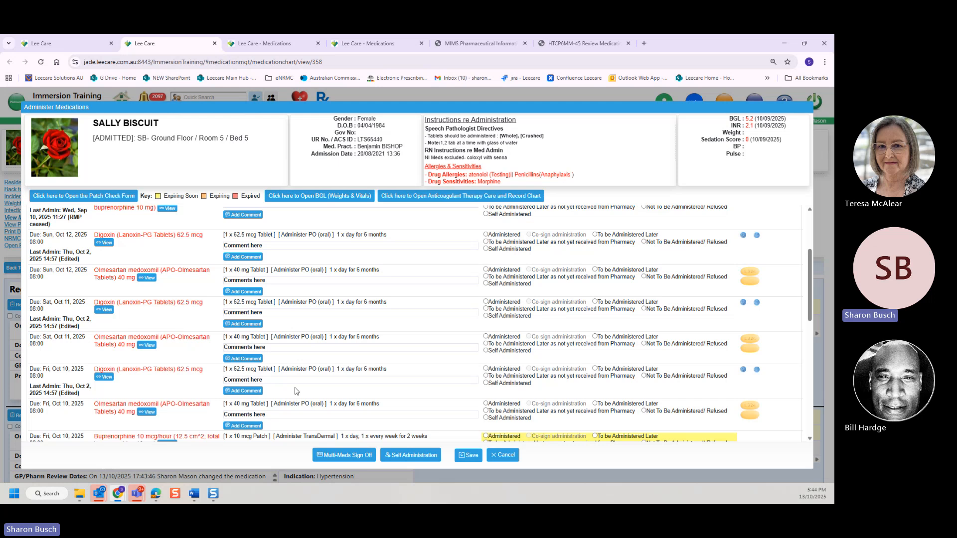
scroll(187, 349, down, 2)
scroll(183, 393, down, 2)
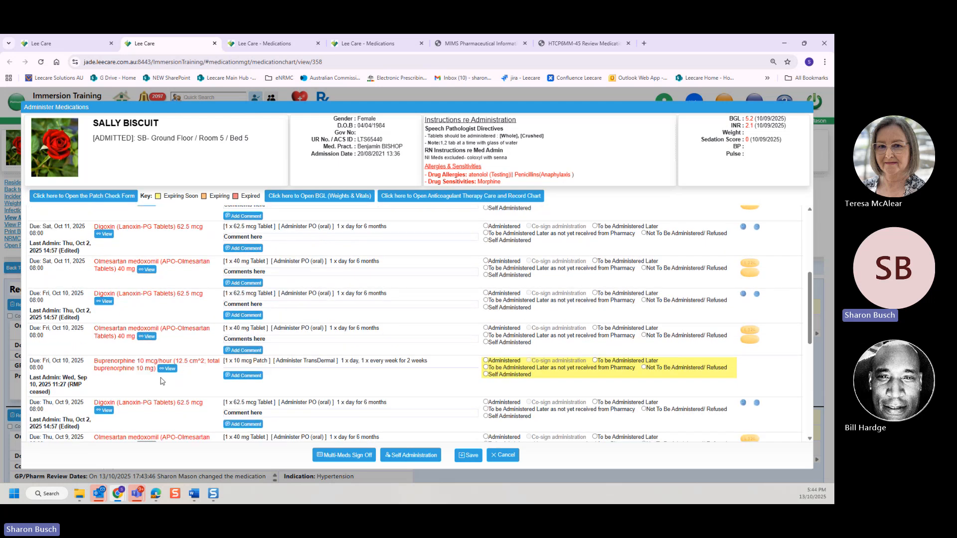
click(509, 454)
- Switch to the next recently viewed resident and open their medication administration chart
scroll(212, 392, down, 2)
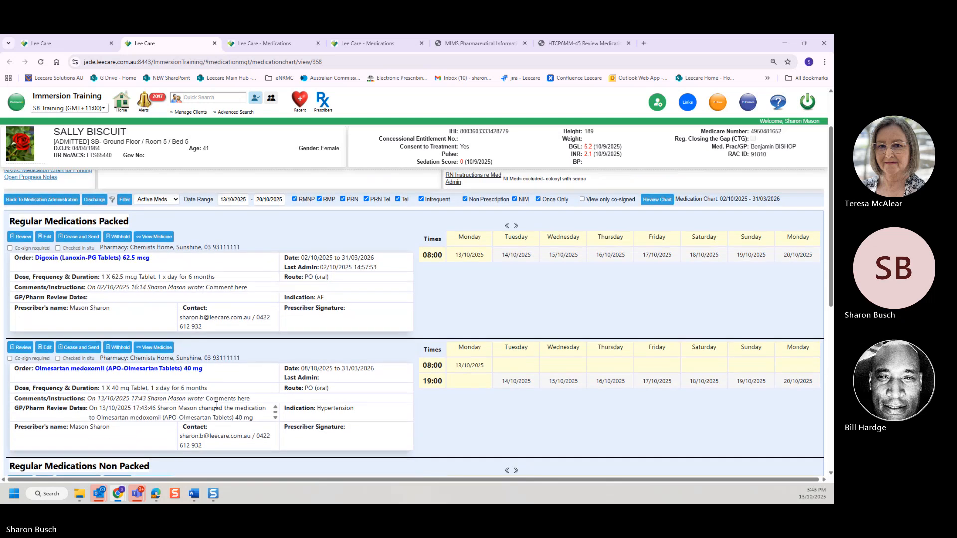
click(297, 102)
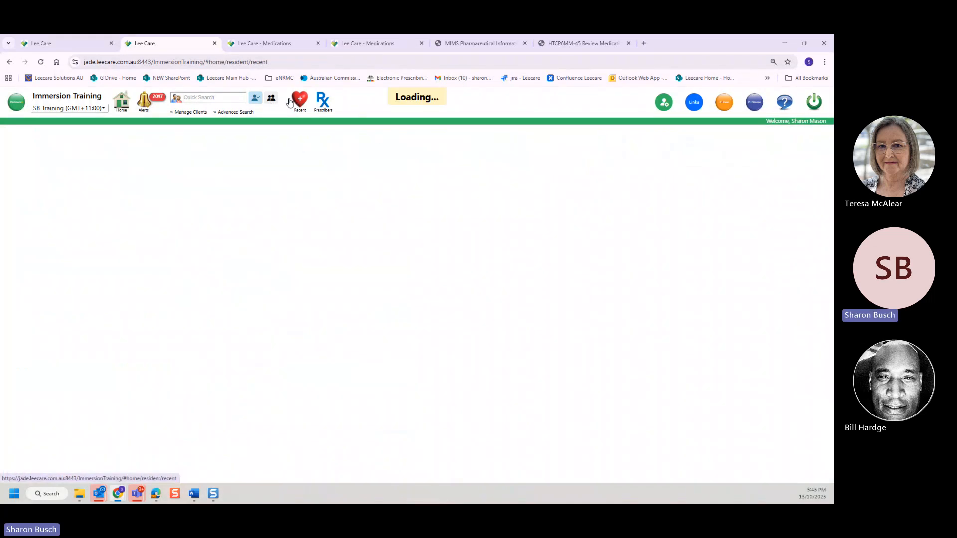
click(397, 145)
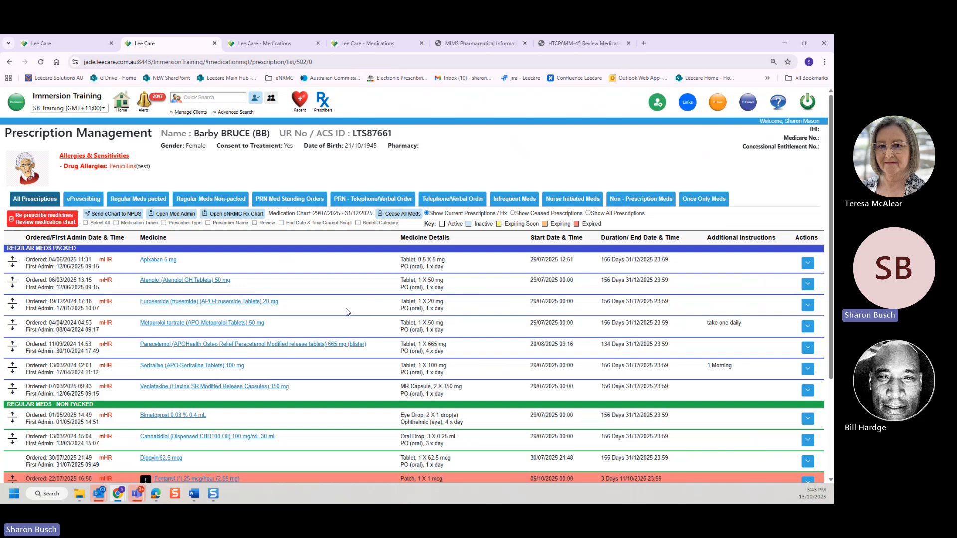
click(172, 213)
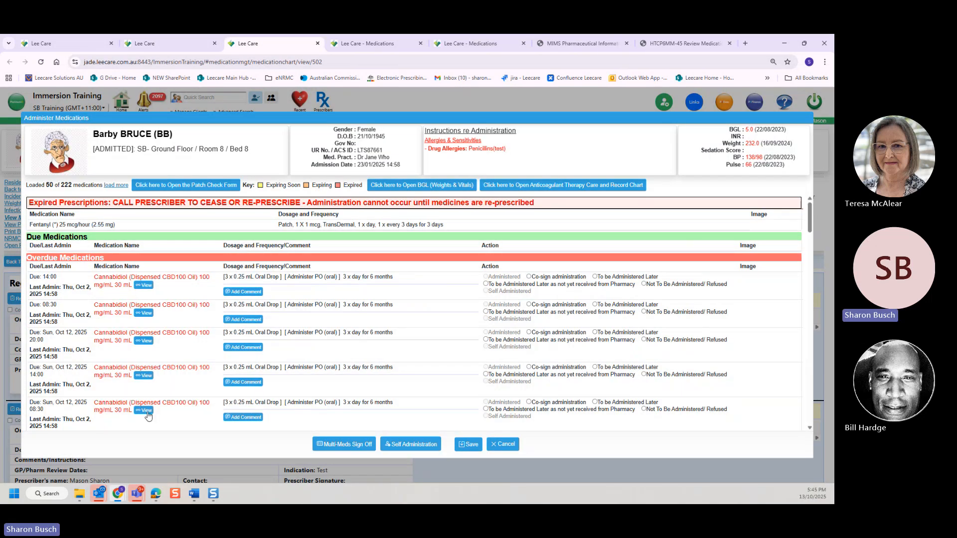
- View Bimatoprost's medication details from the Administer Medications list
scroll(797, 239, down, 1)
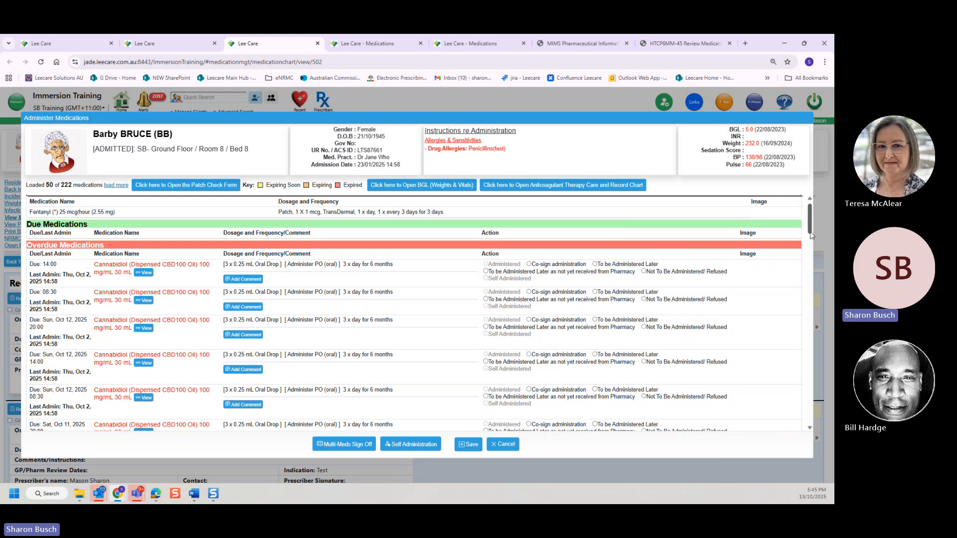
drag(809, 231, 836, 359)
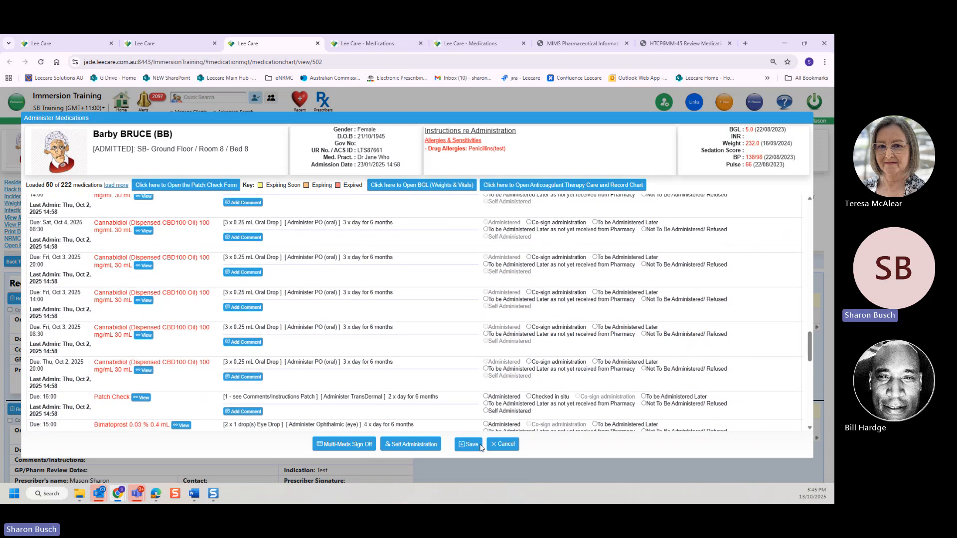
scroll(118, 407, down, 1)
scroll(150, 401, down, 2)
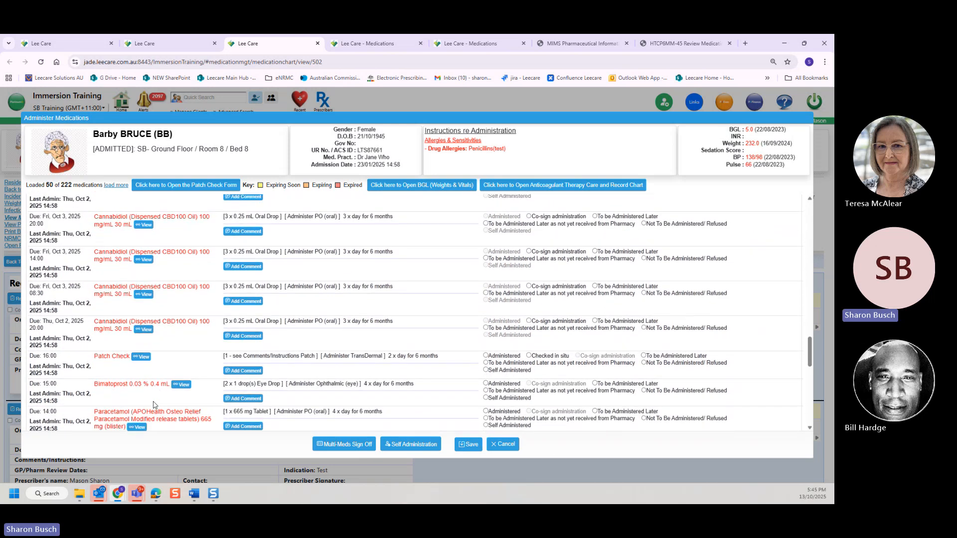
click(179, 369)
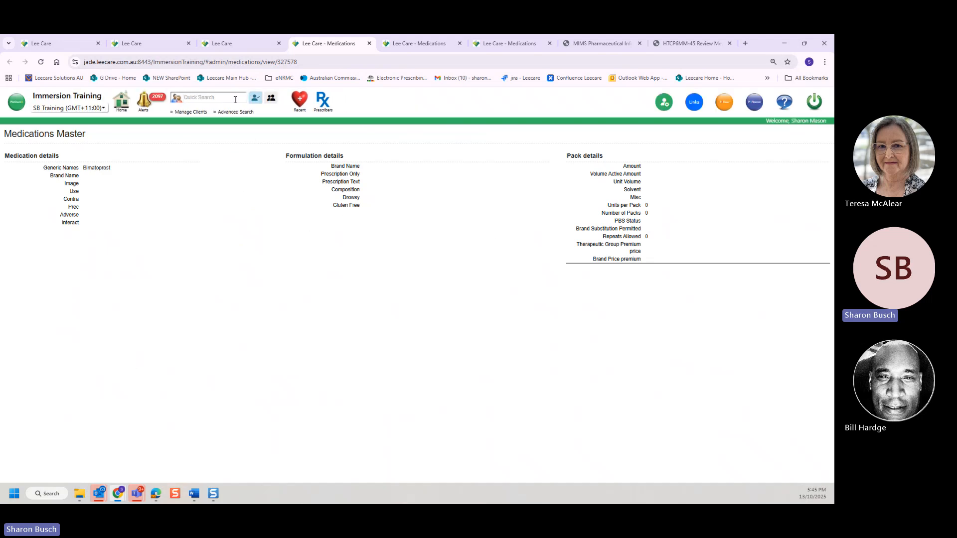
click(229, 44)
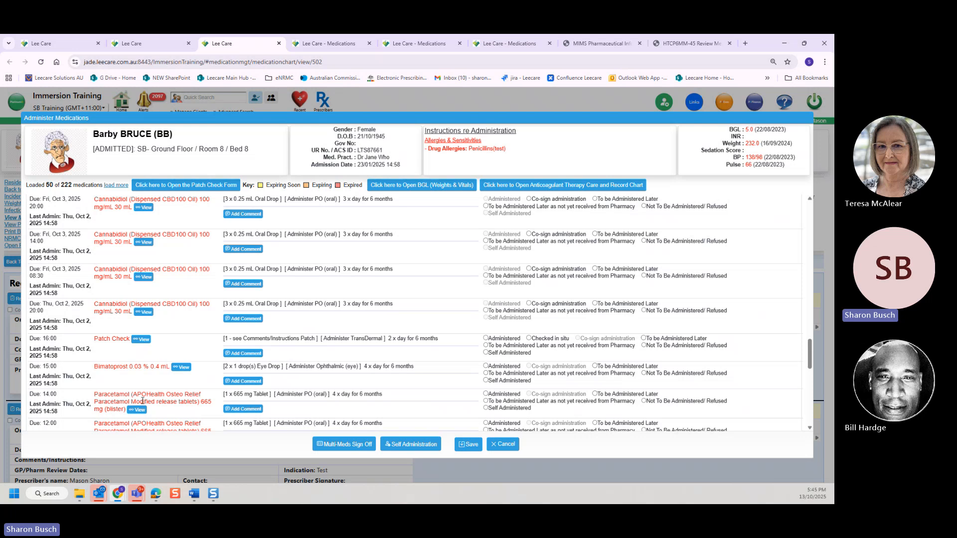
- View Paracetamol's details, cancel the administration dialog and go to the Resident Home Page
scroll(148, 384, down, 2)
click(148, 384)
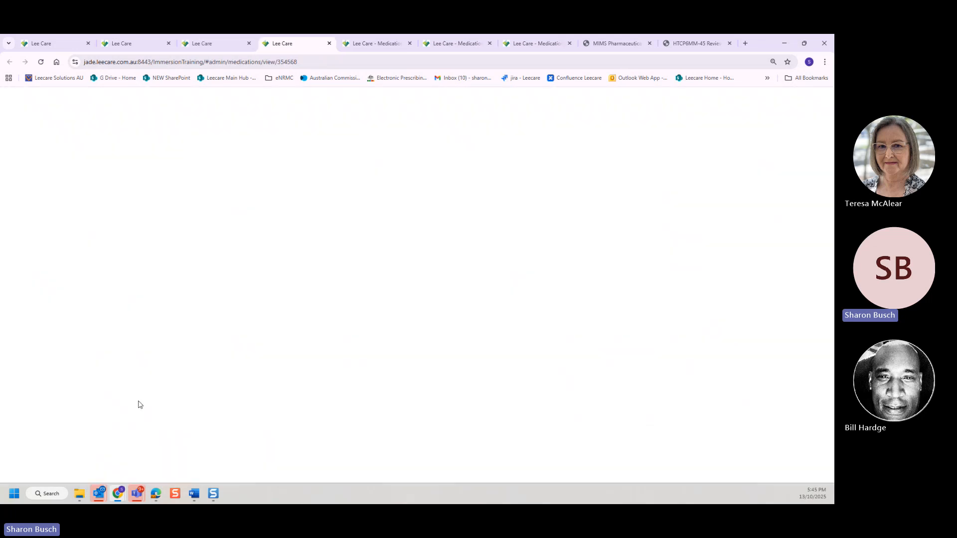
click(212, 40)
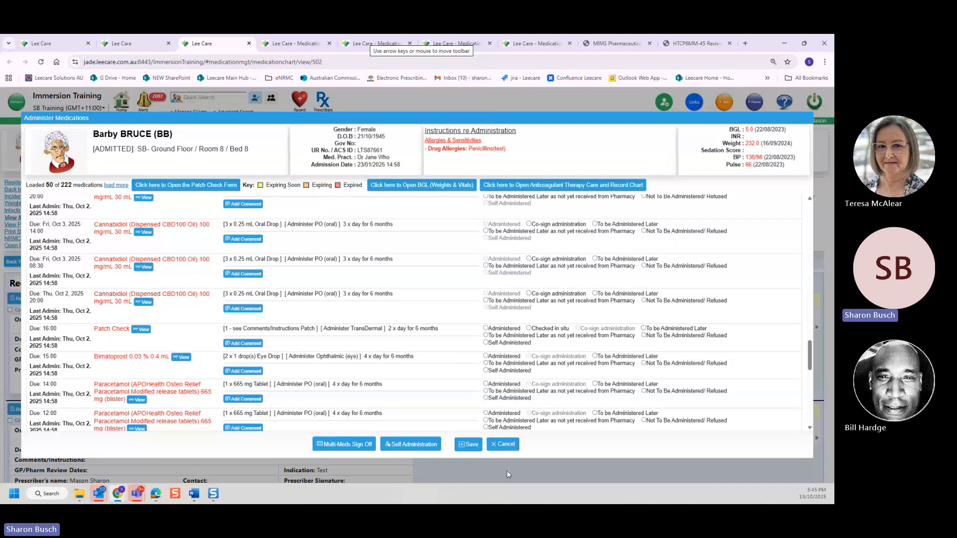
click(504, 445)
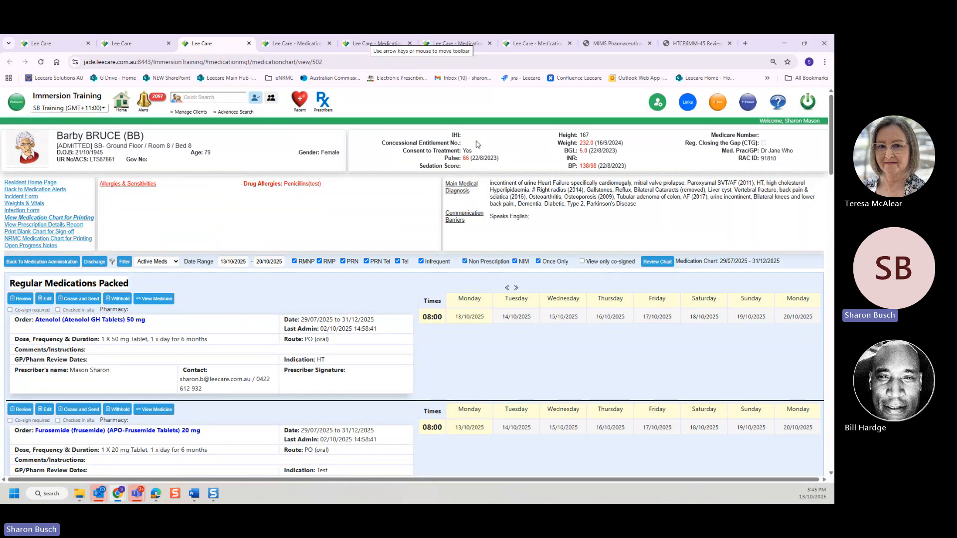
click(28, 184)
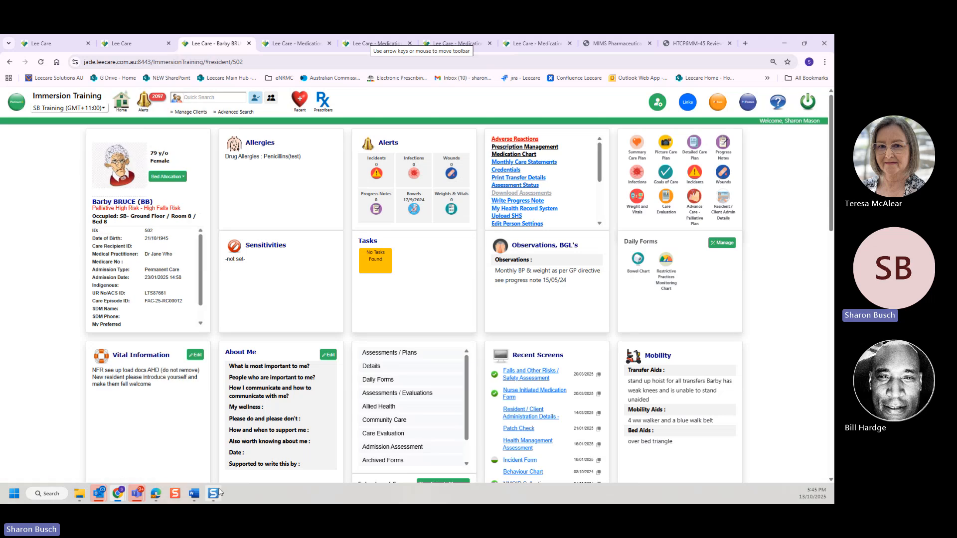
- Read the eNRMC guide PDF in Edge to page 8, Reviewing Alerts, then return to Leecare
mouse_move(194, 493)
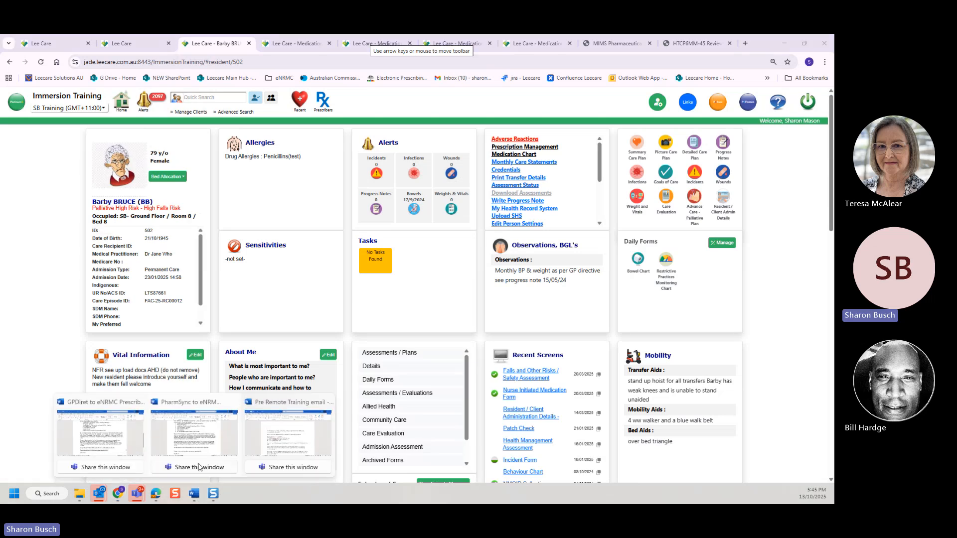
click(155, 493)
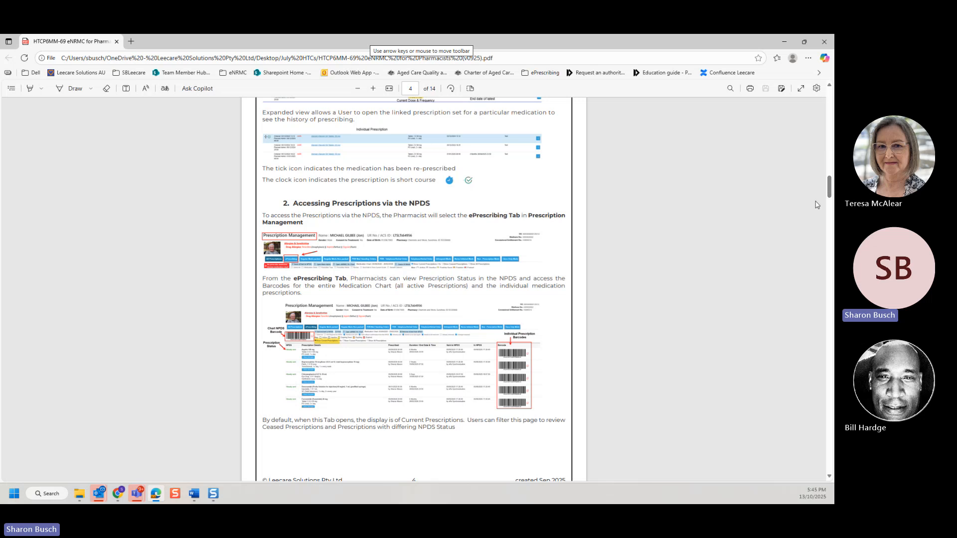
drag(830, 187, 831, 302)
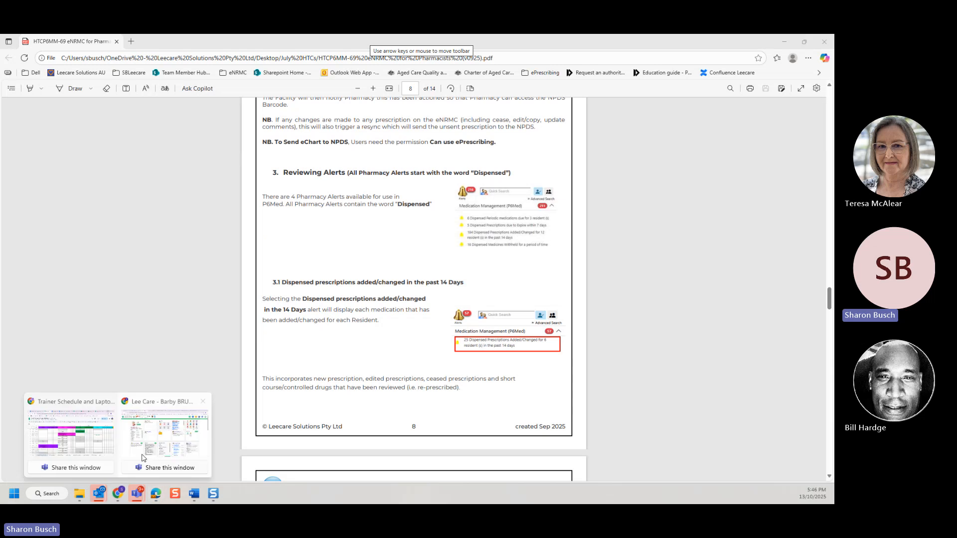
mouse_move(117, 493)
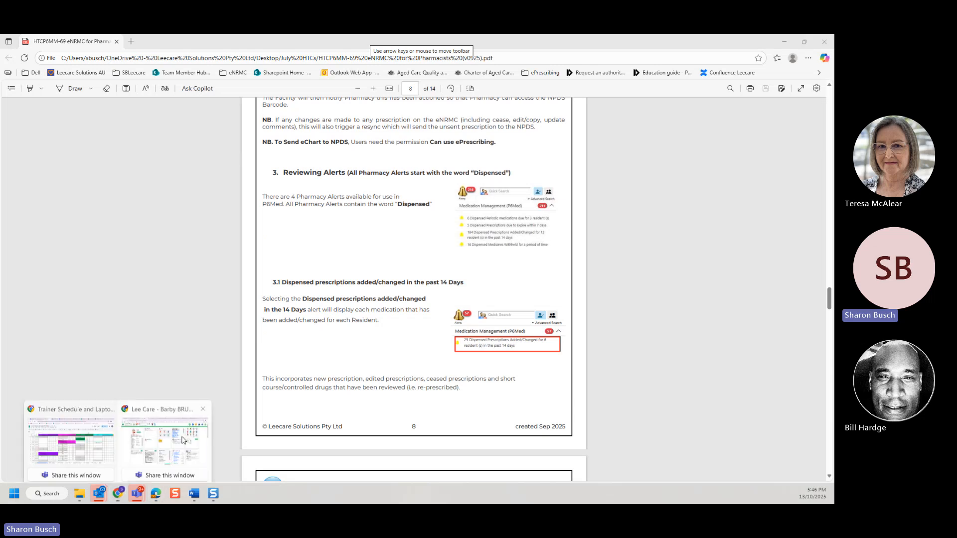
click(162, 438)
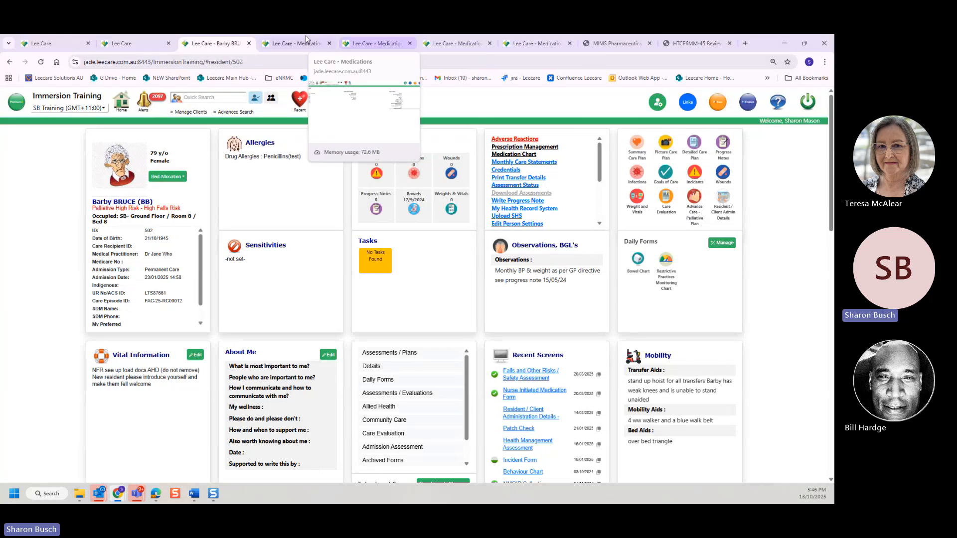
- Open the '3 Medicines Withheld for a period of time' alert under Medication Management (P6Med)
click(146, 109)
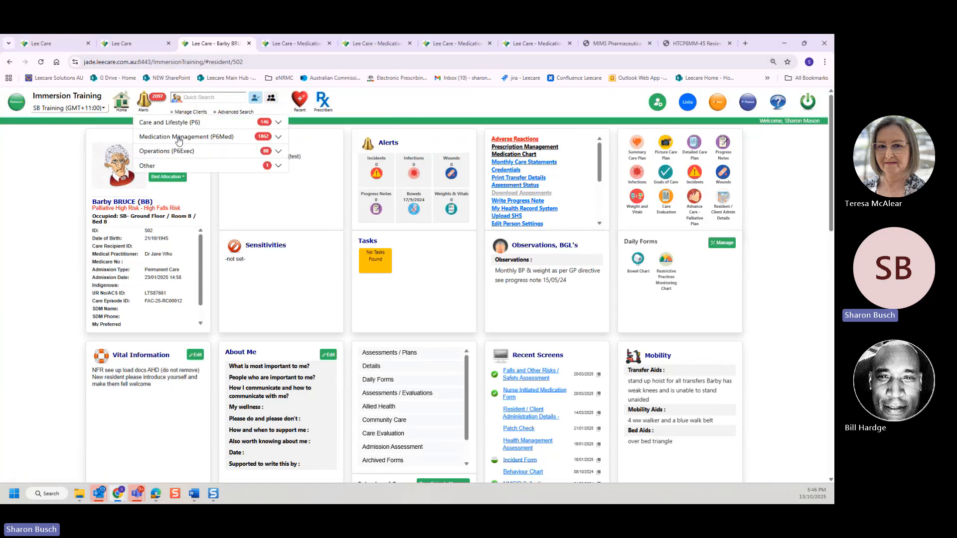
click(179, 140)
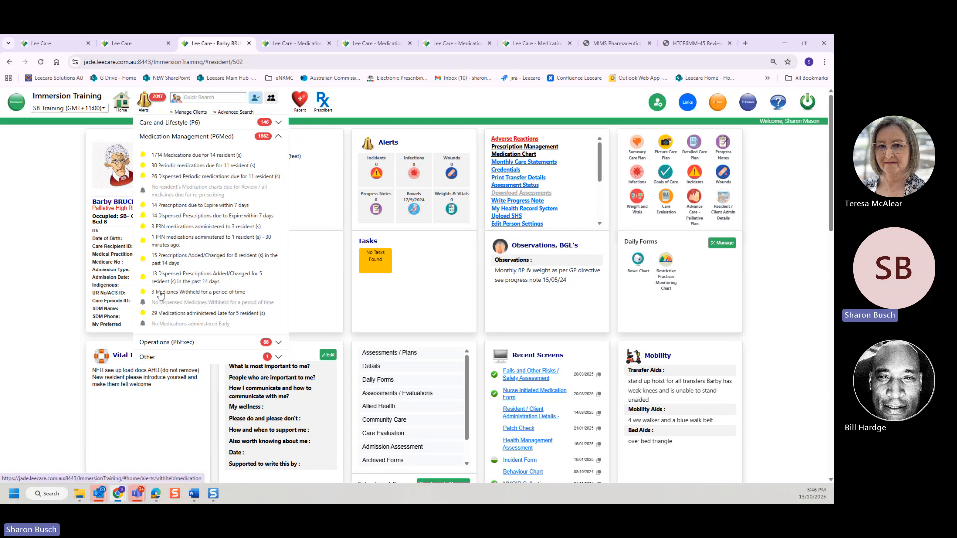
click(188, 293)
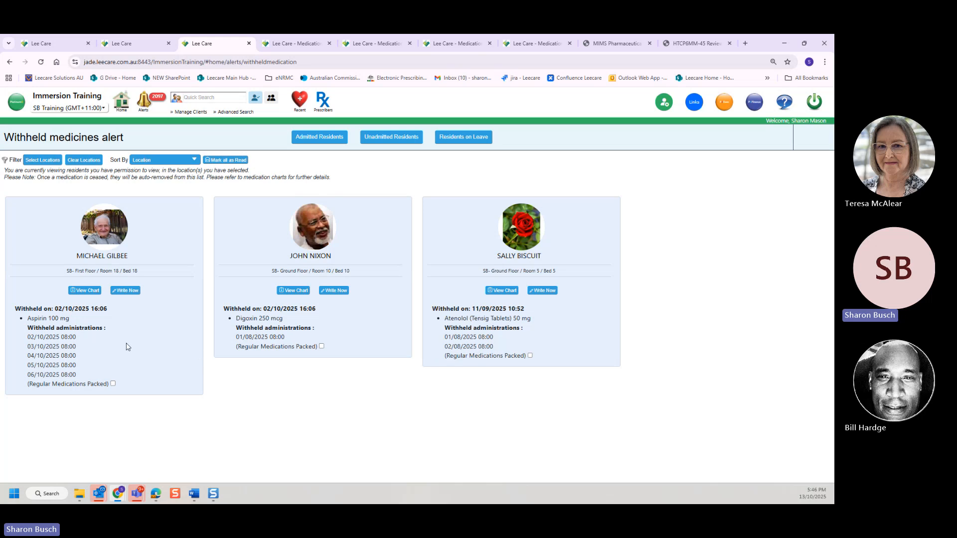
- Mark the withheld Digoxin 250 mcg and Atenolol 50 mg alerts as read
click(321, 347)
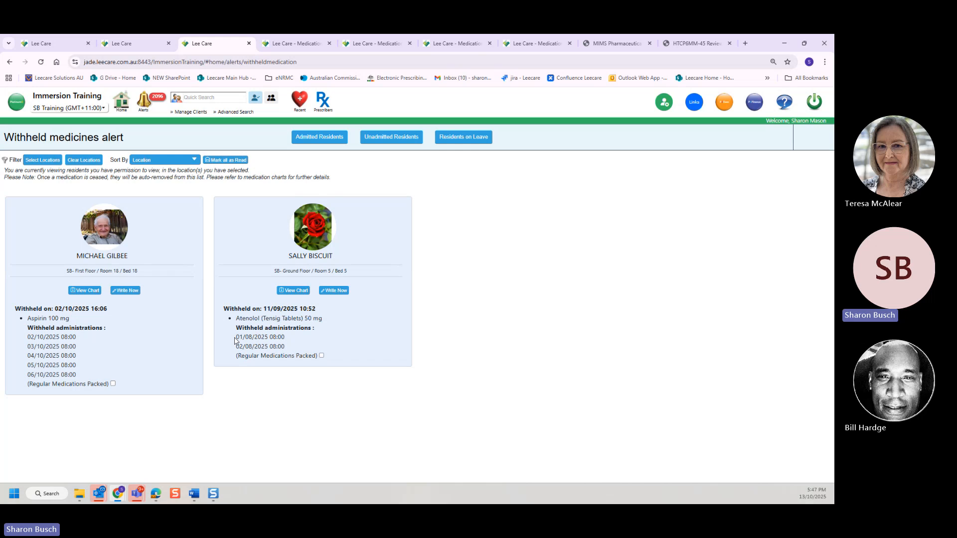
drag(235, 337, 292, 347)
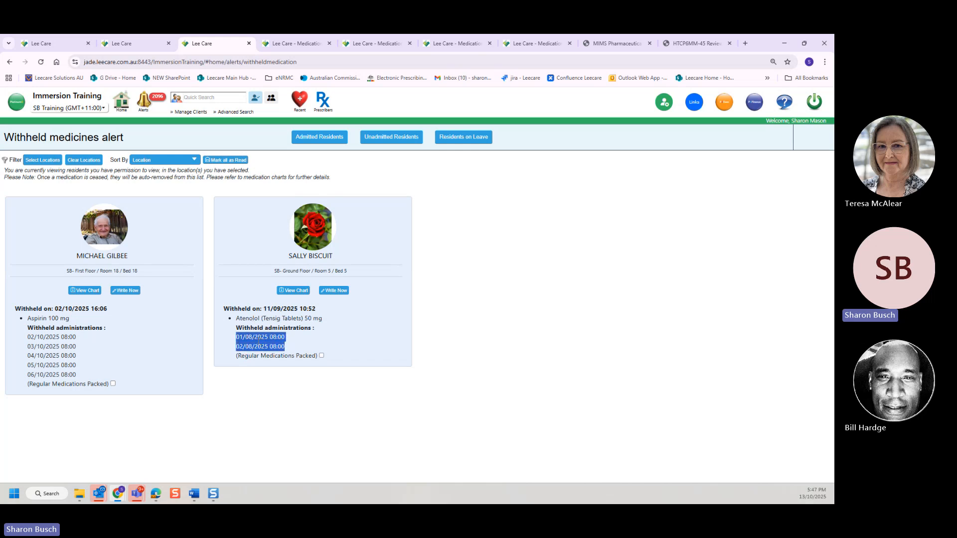
click(321, 356)
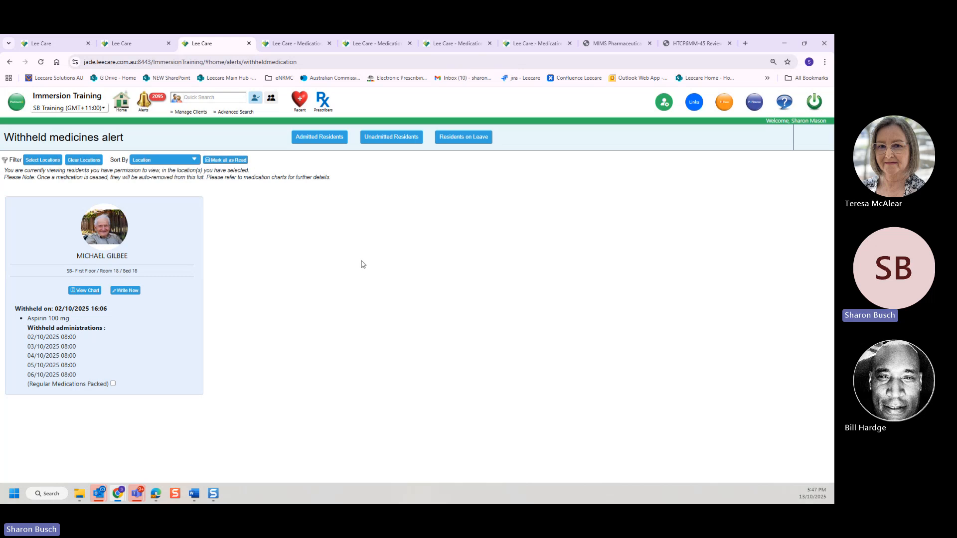
- Open the Dispensed Periodic medications due alert and mark the first resident's buprenorphine alerts read
click(144, 100)
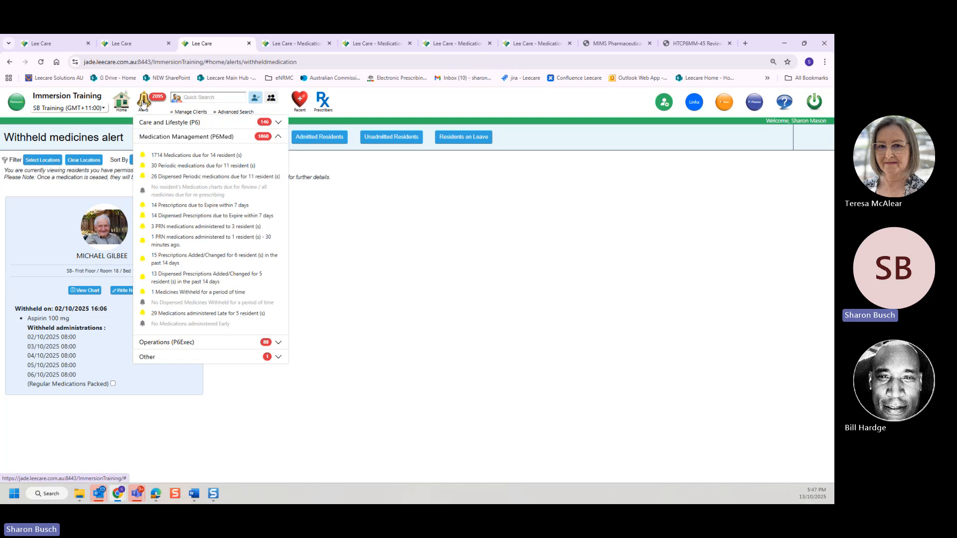
click(178, 178)
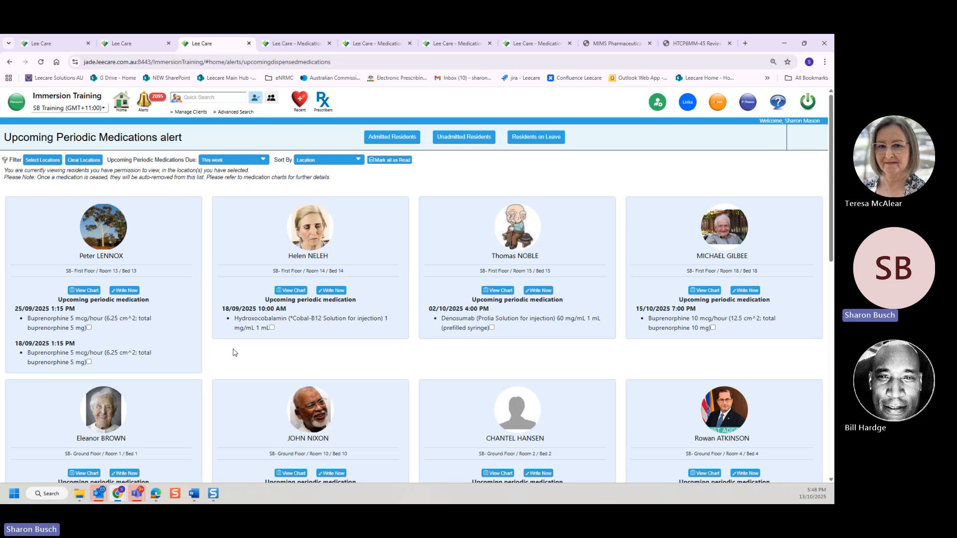
click(90, 363)
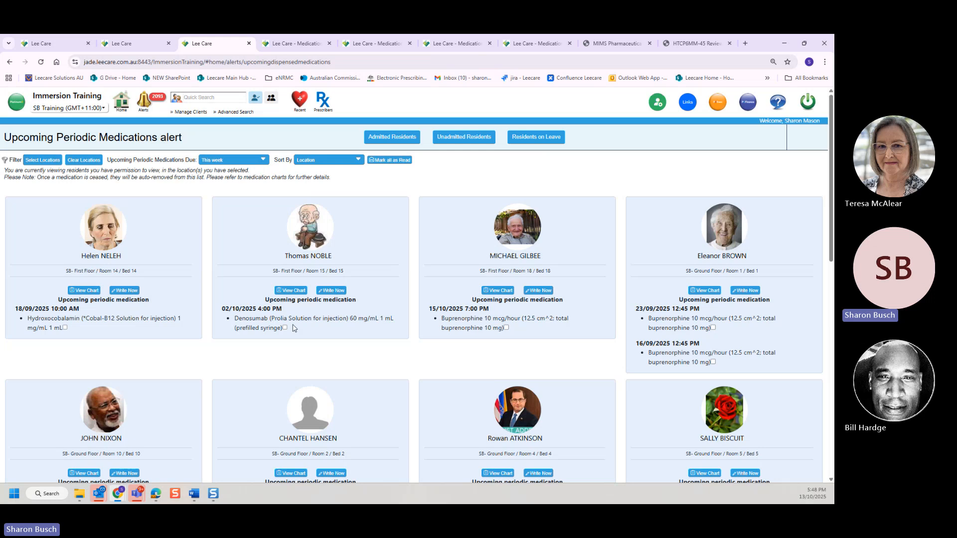
mouse_move(829, 252)
mouse_down()
mouse_move(829, 272)
mouse_move(828, 239)
mouse_up()
- Open Prescriptions due to Expire and review the third resident's chart without re-prescribing
click(144, 102)
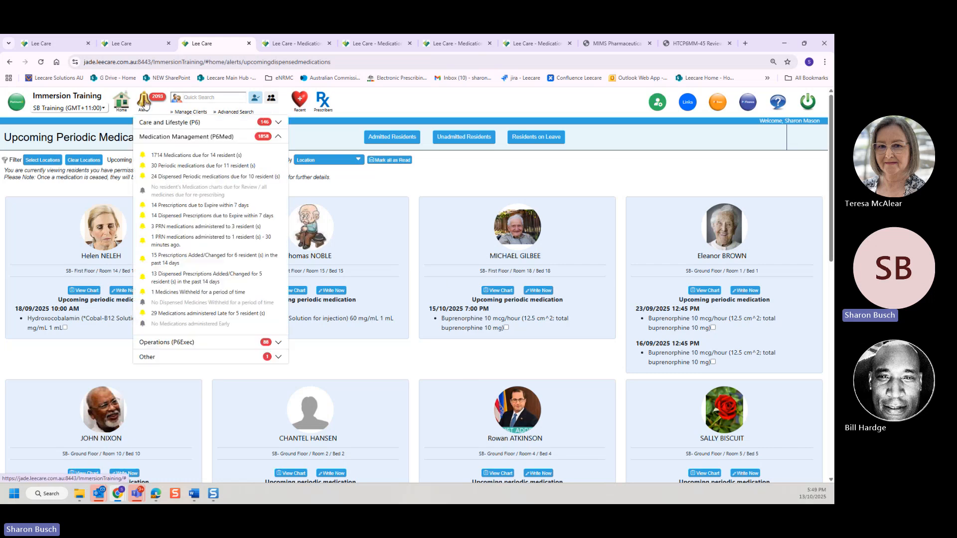
click(193, 218)
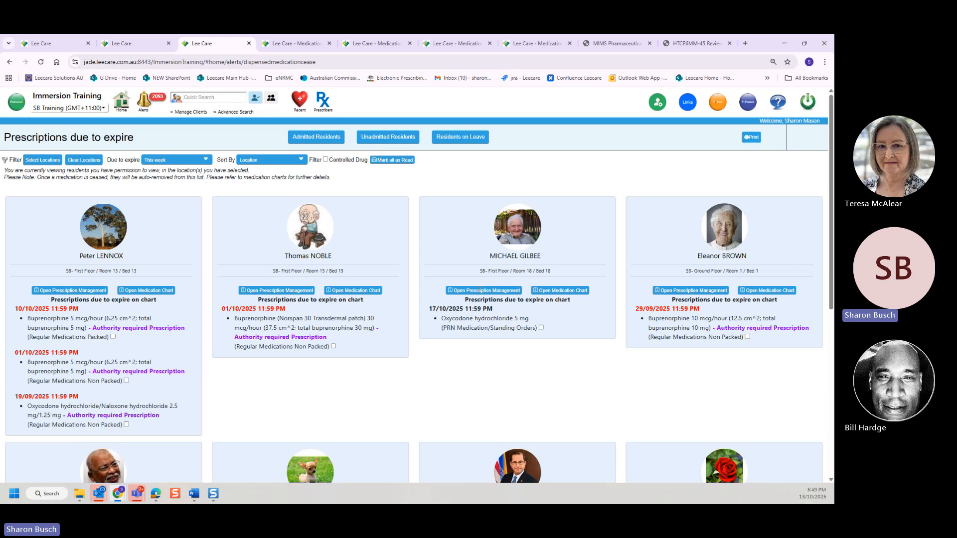
click(480, 290)
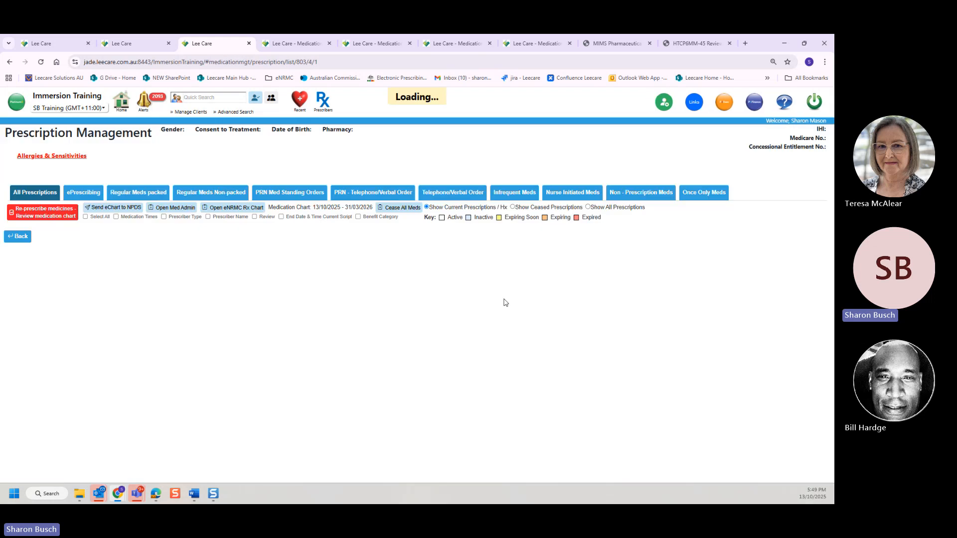
click(47, 215)
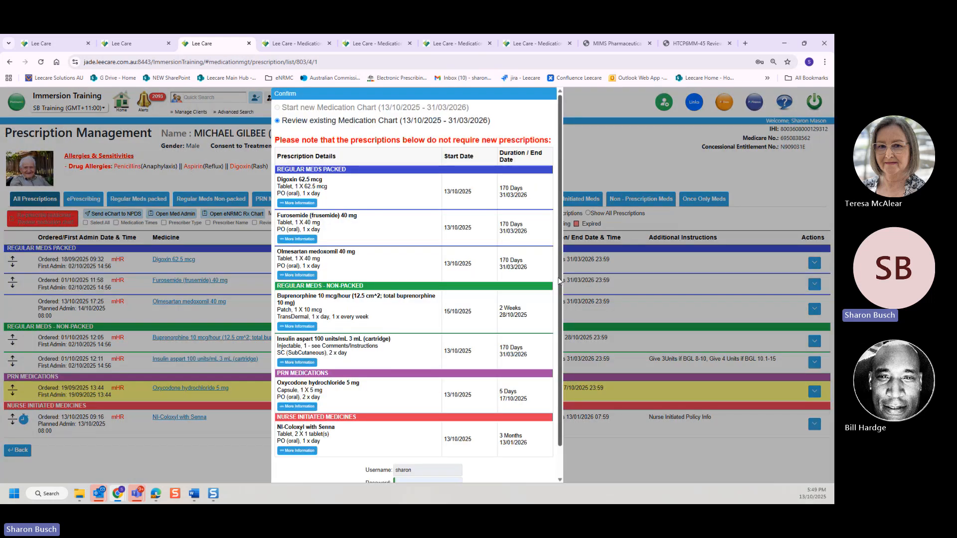
scroll(559, 280, down, 2)
click(435, 470)
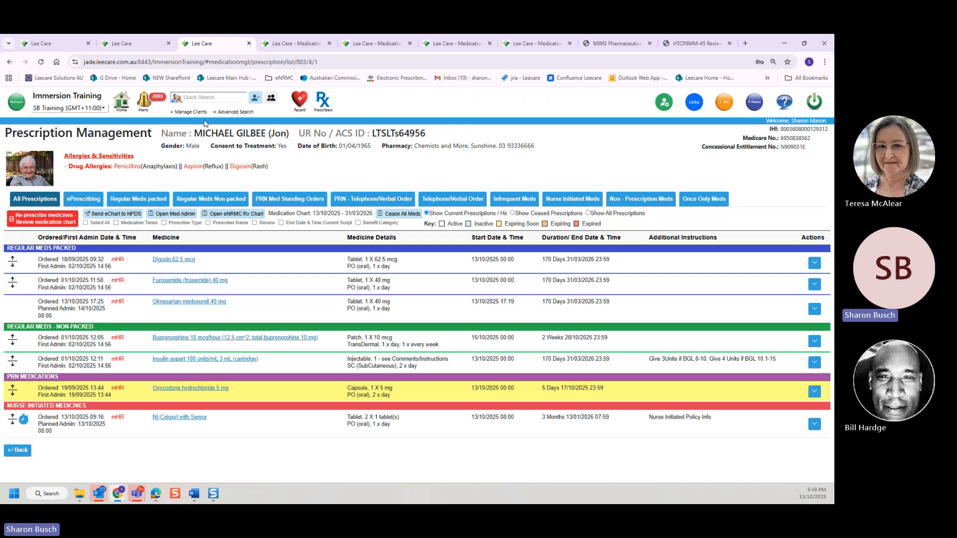
- Re-prescribe the second resident's Buprenorphine (Norspan 30) 30 mcg/hour patch, confirming the controlled drug
click(144, 100)
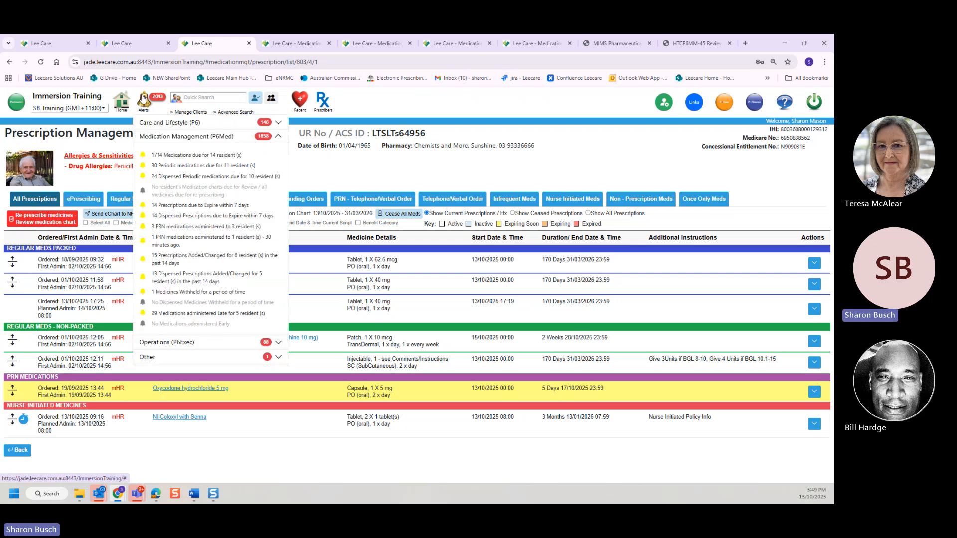
click(193, 206)
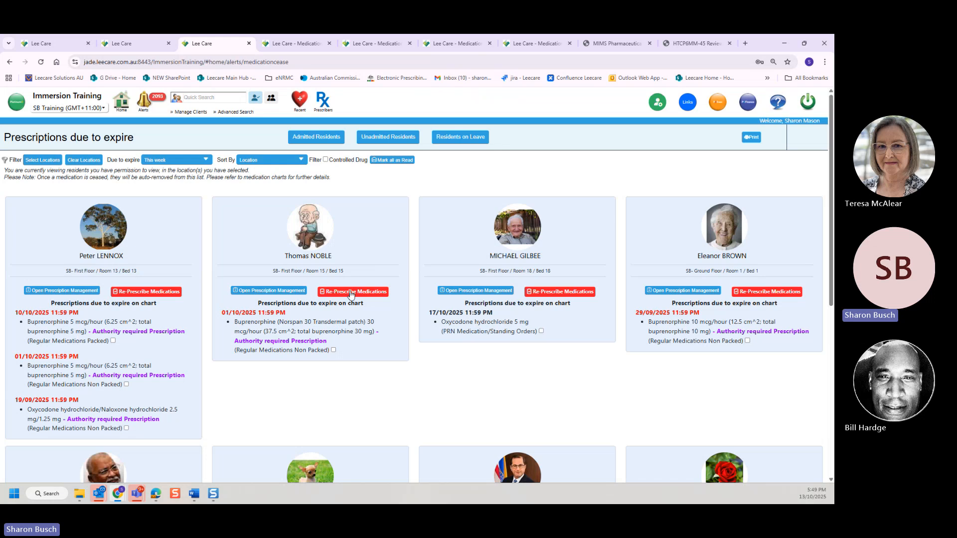
click(351, 293)
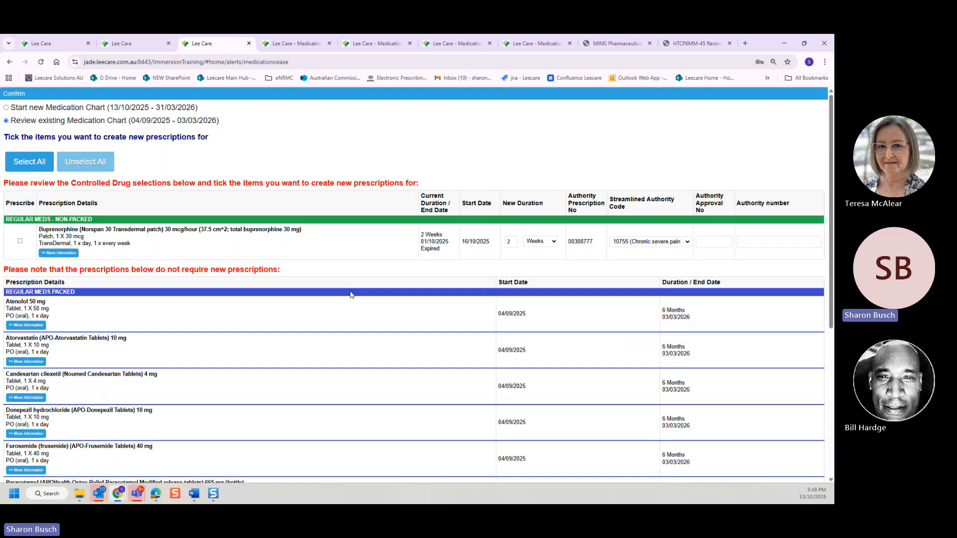
click(20, 241)
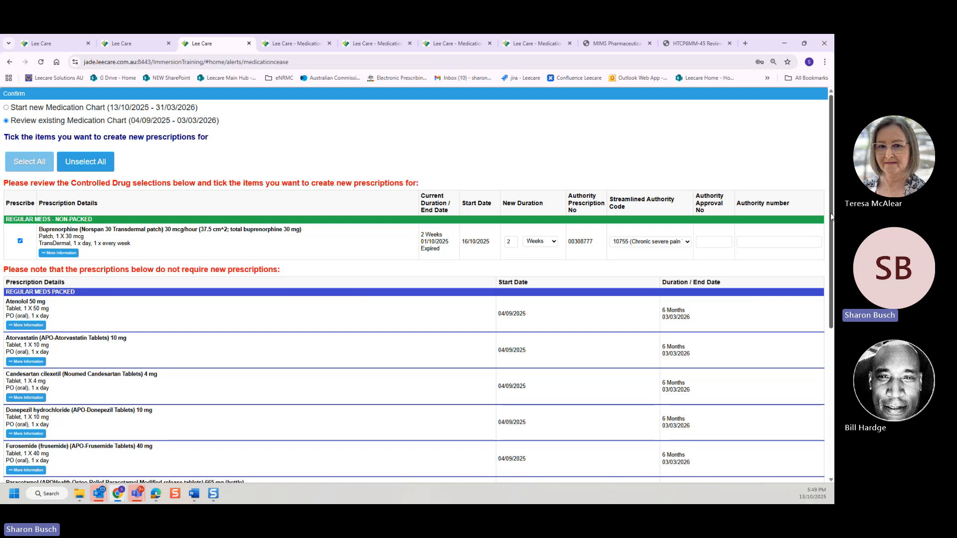
scroll(453, 463, down, 5)
click(397, 471)
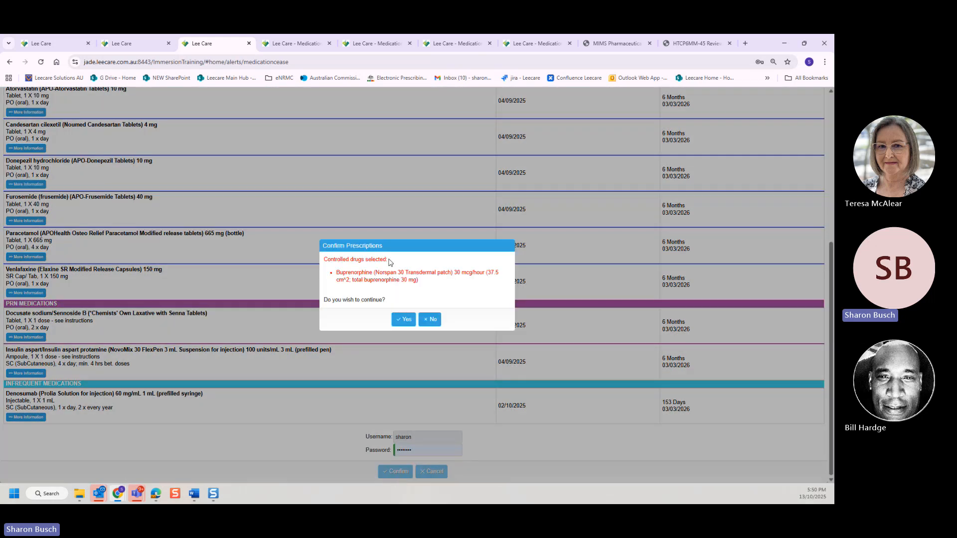
click(407, 320)
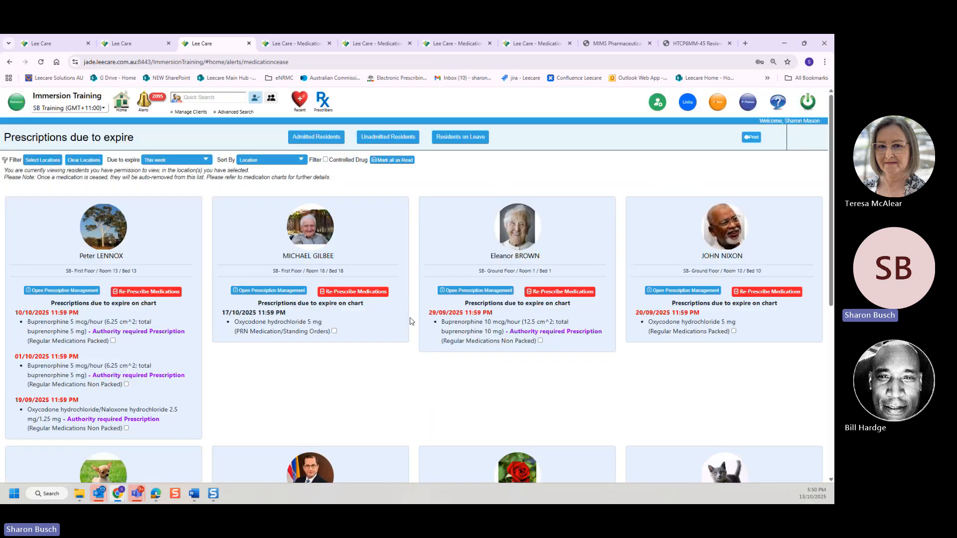
- From Dispensed Prescriptions Added/Changed, view the resident's ePrescribing list with buprenorphine marked Needs to be sent
click(144, 102)
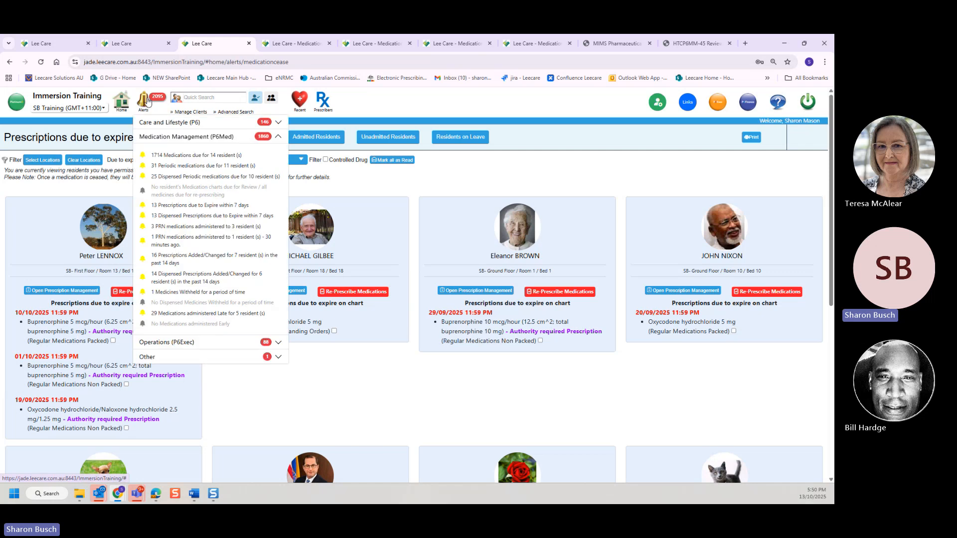
click(177, 276)
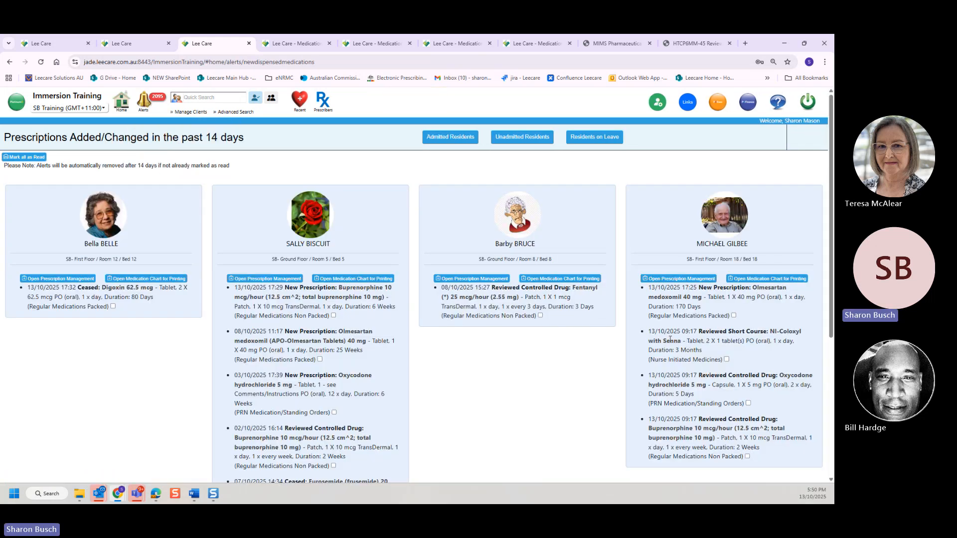
drag(830, 265, 830, 402)
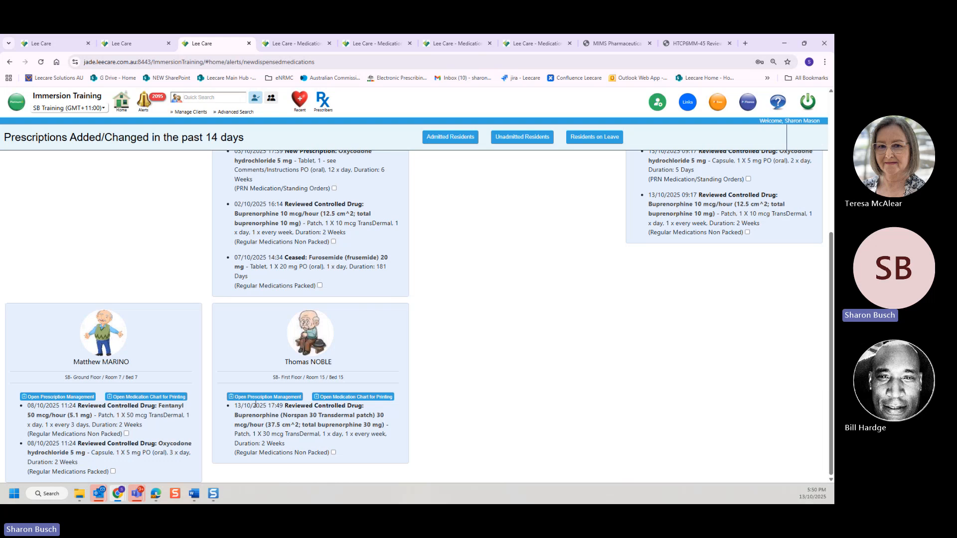
drag(286, 408, 363, 407)
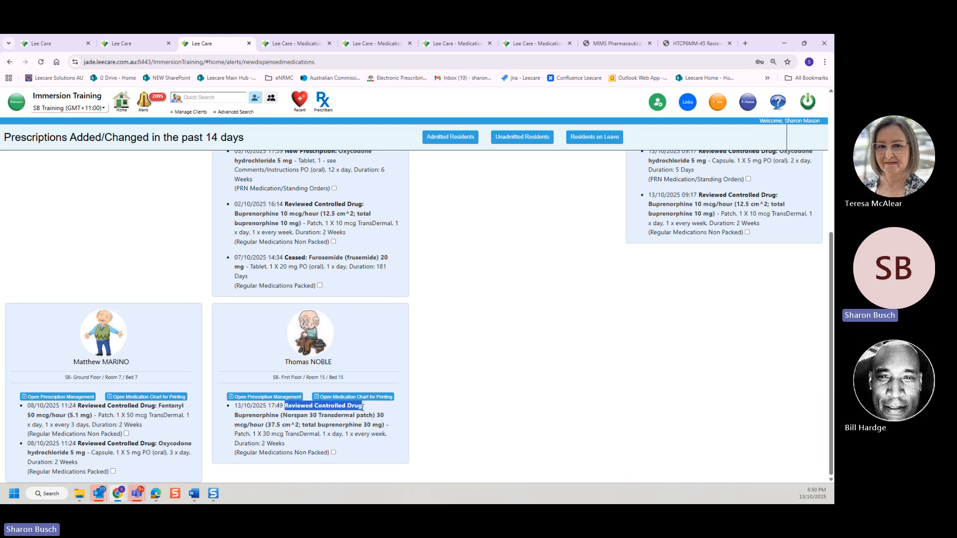
click(264, 398)
click(83, 198)
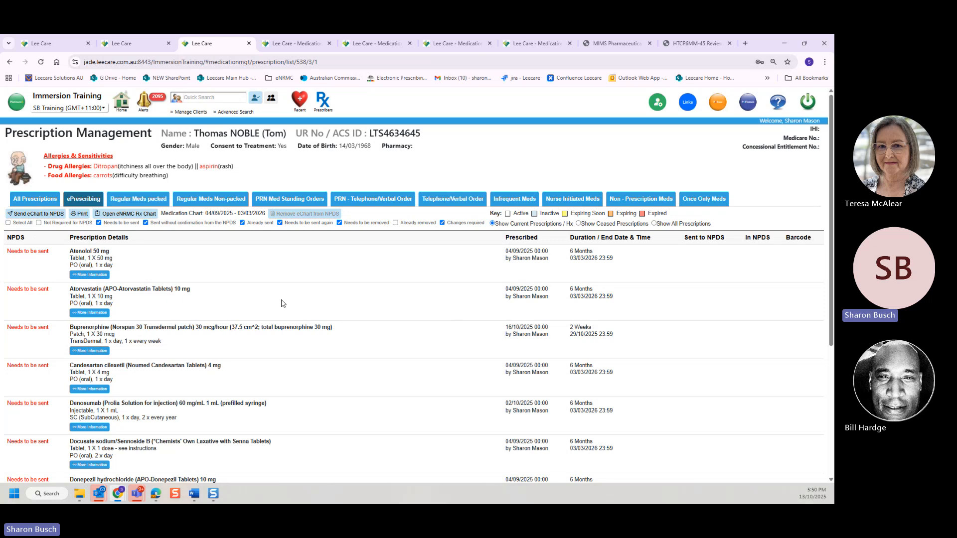
- Mark the third resident's buprenorphine alert read under Dispensed Prescriptions due to Expire
click(144, 102)
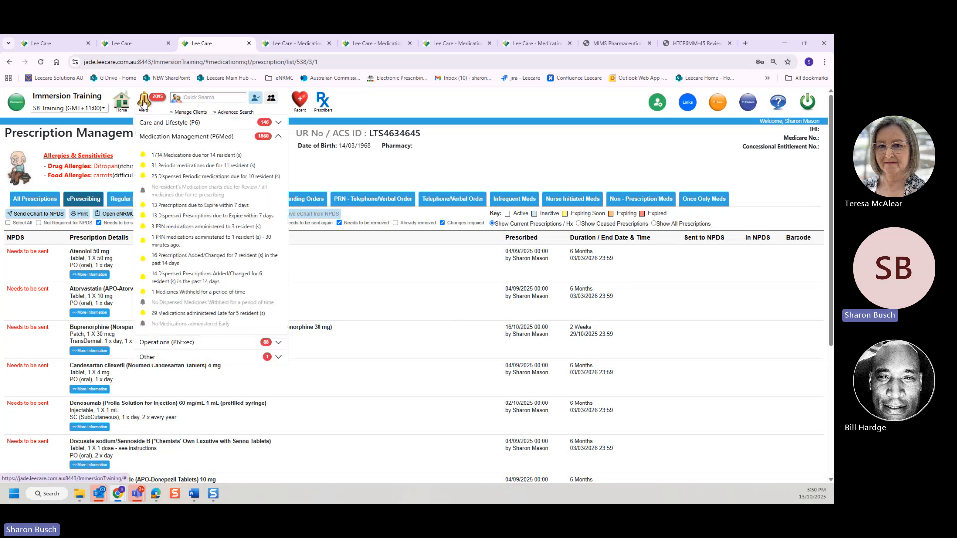
click(195, 220)
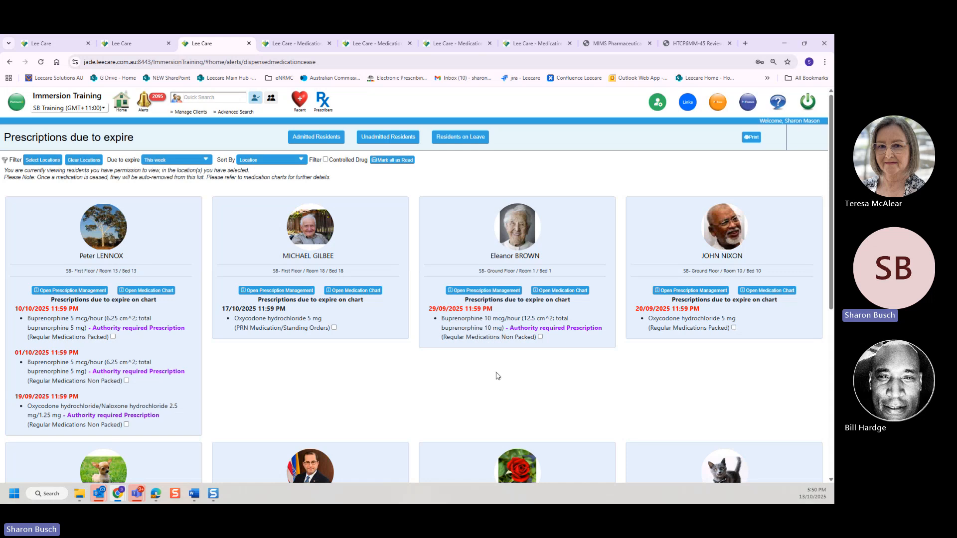
click(541, 336)
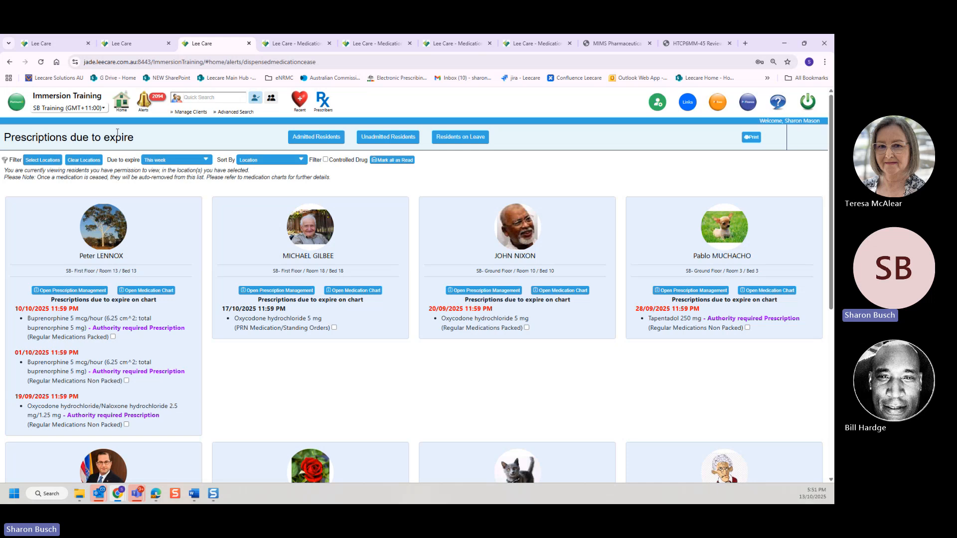
- Return Leecare to Home and scroll the eNRMC guide PDF in Edge to page 14
click(121, 101)
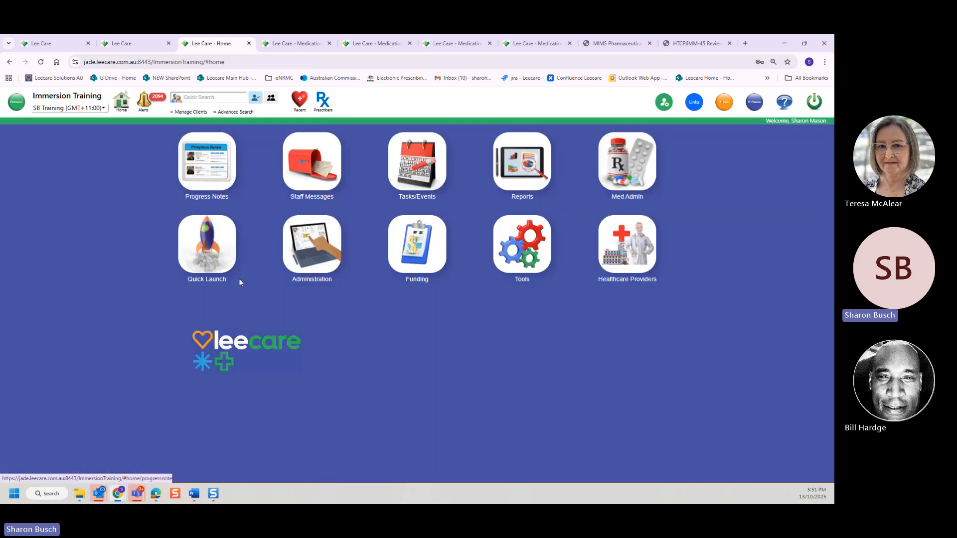
mouse_move(195, 498)
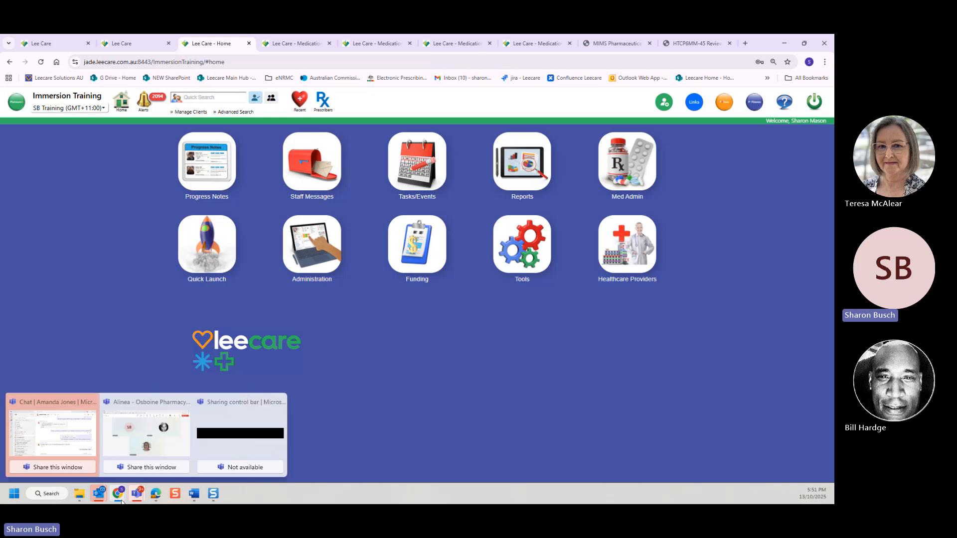
click(156, 494)
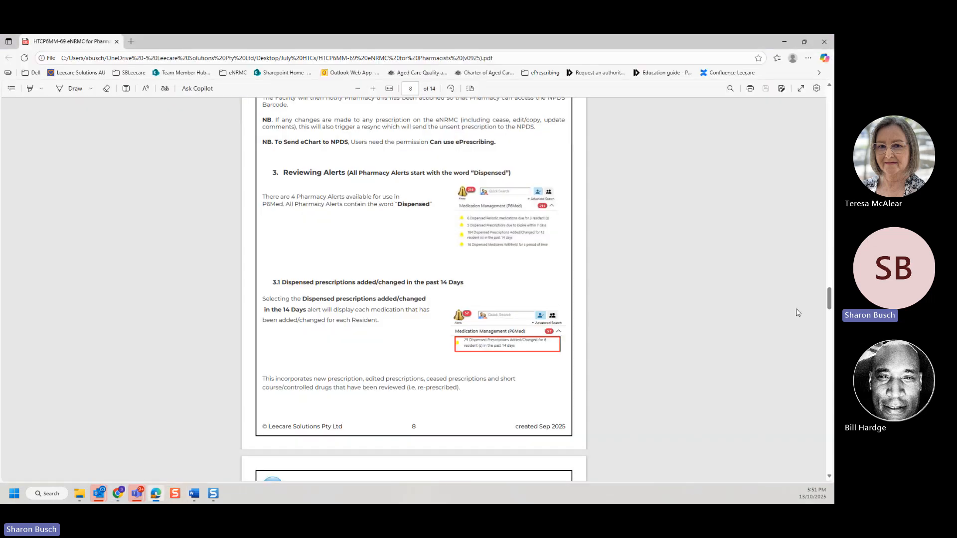
drag(831, 306, 830, 467)
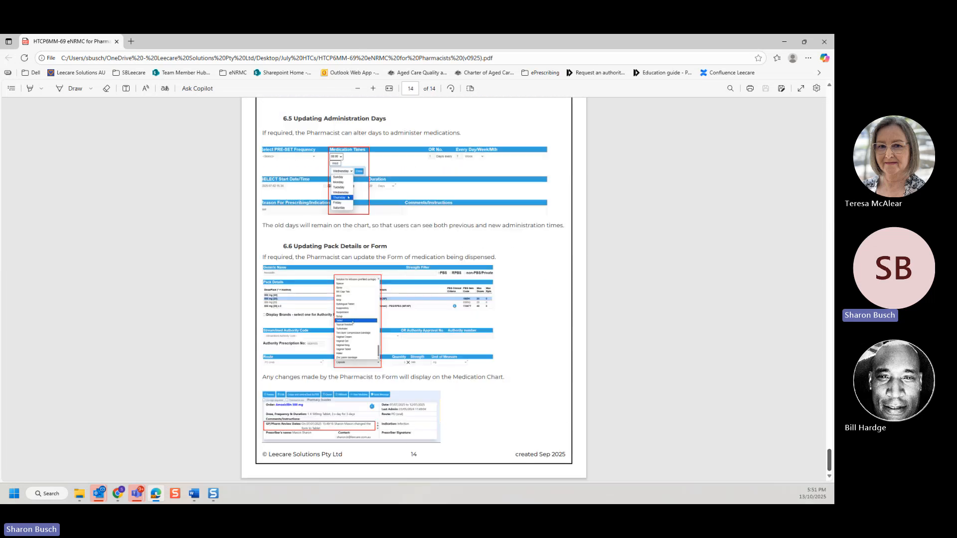